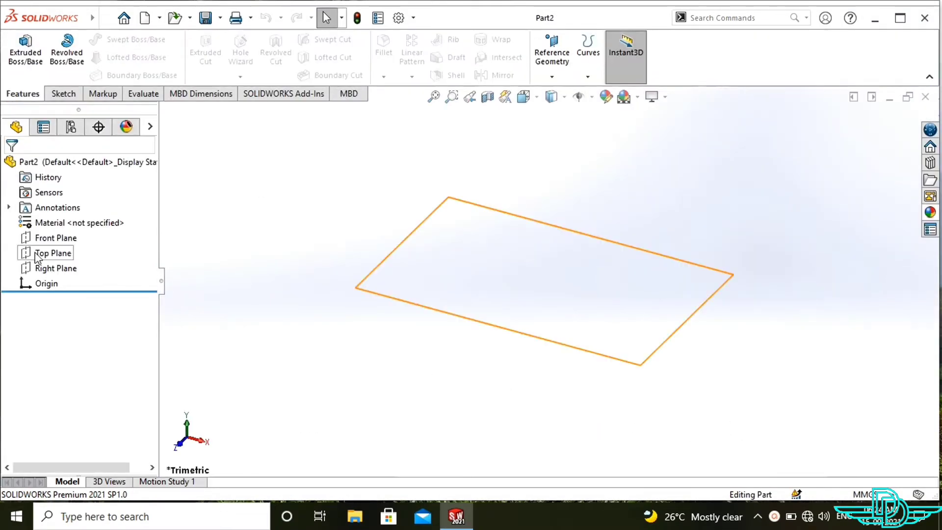
# Start a sketch on the Right Plane and draw a diagonal construction line about 104 mm long from the origin, up and to the right
pyautogui.rightClick(46, 267)
pyautogui.click(54, 246)
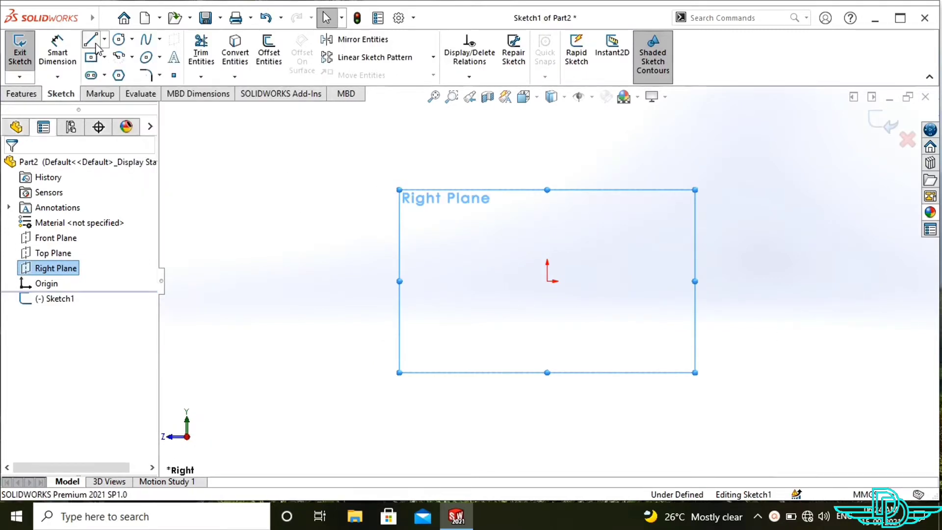
pyautogui.click(91, 41)
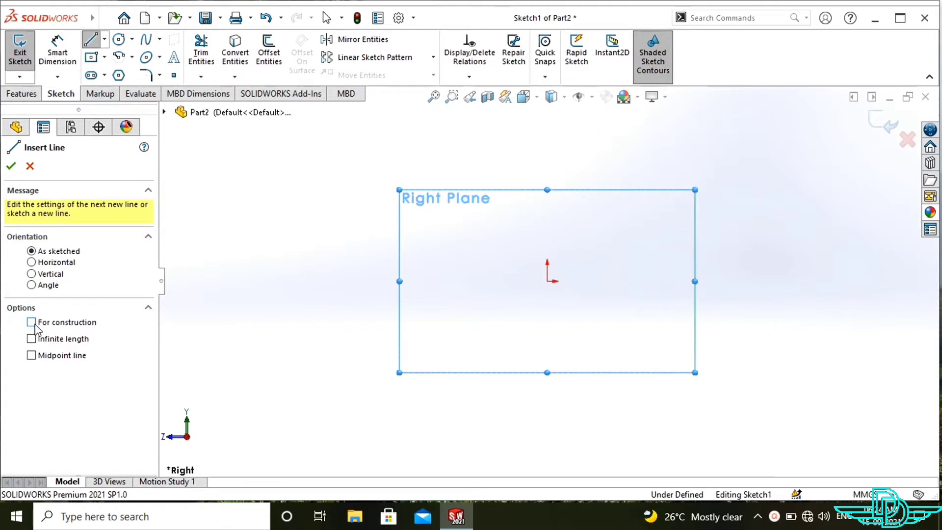
pyautogui.click(547, 281)
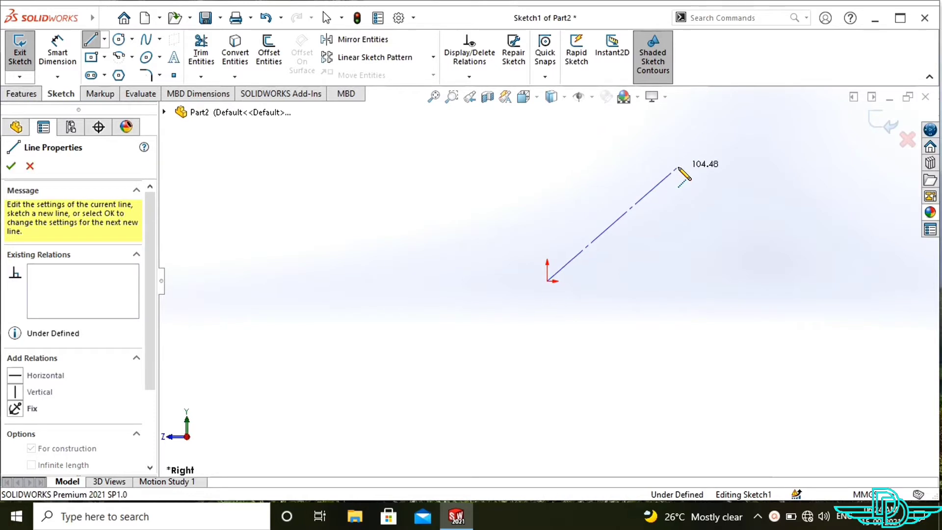
pyautogui.click(678, 167)
pyautogui.press('Escape')
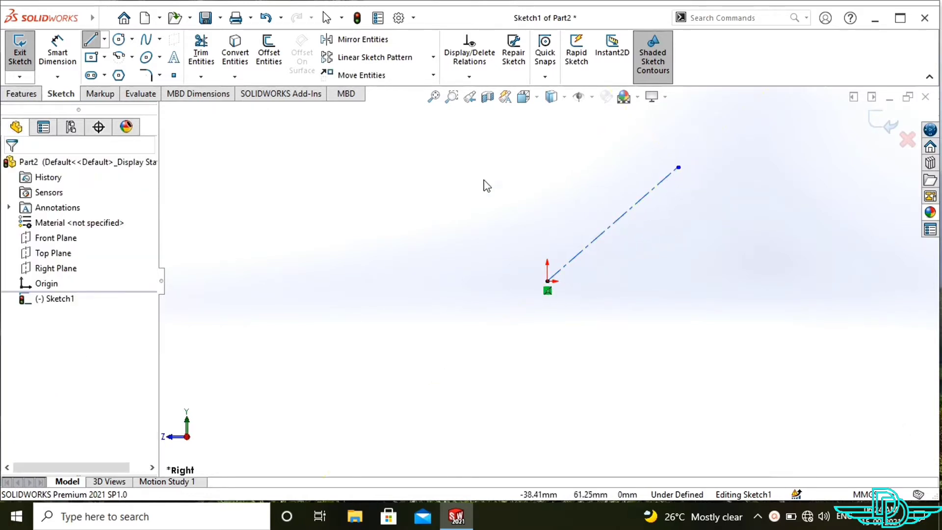
# Draw a solid vertical line about 69 mm long upward from the origin
pyautogui.press('l')
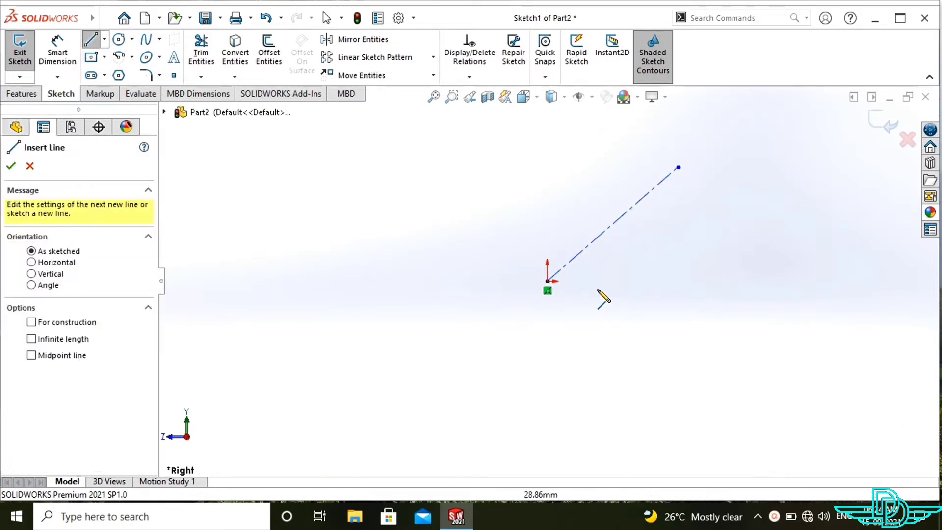
pyautogui.click(547, 280)
pyautogui.click(547, 167)
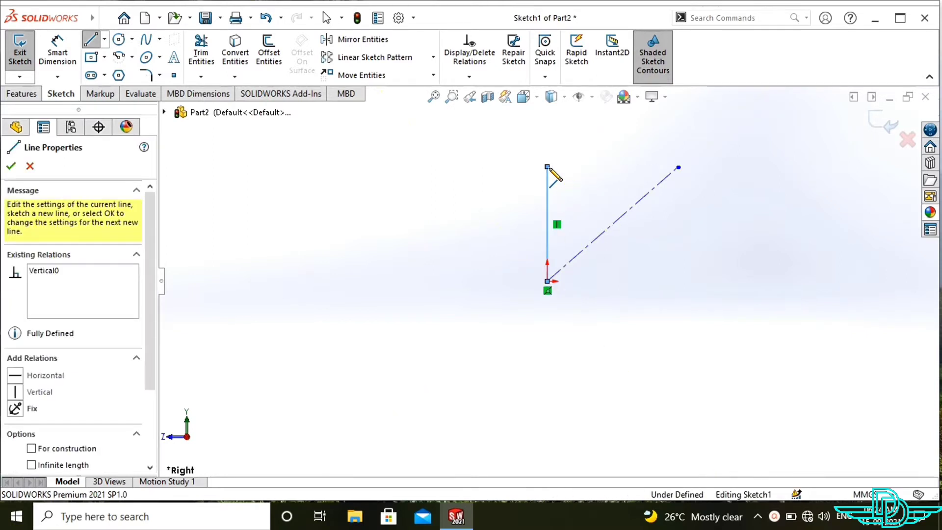
pyautogui.press('Escape')
pyautogui.press('Escape')
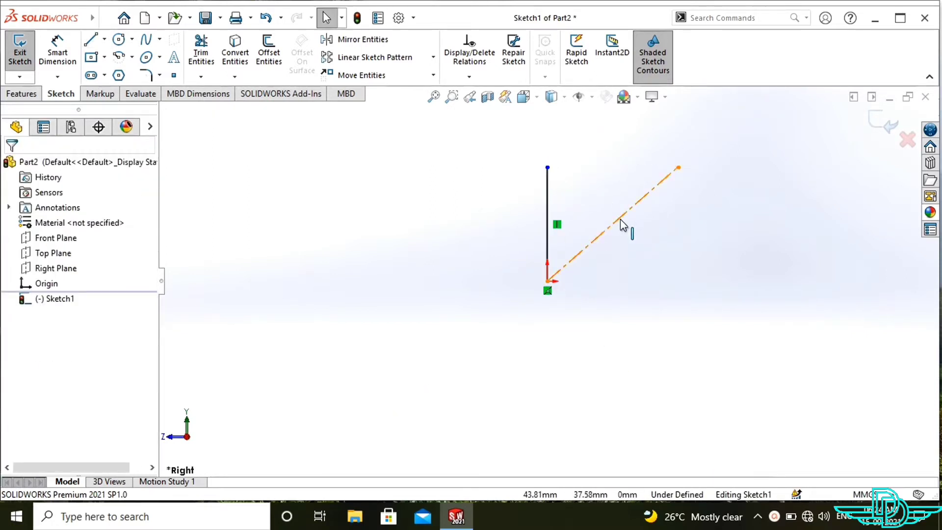
# Dimension the angle between the vertical line and the diagonal construction line as 45°
pyautogui.click(58, 51)
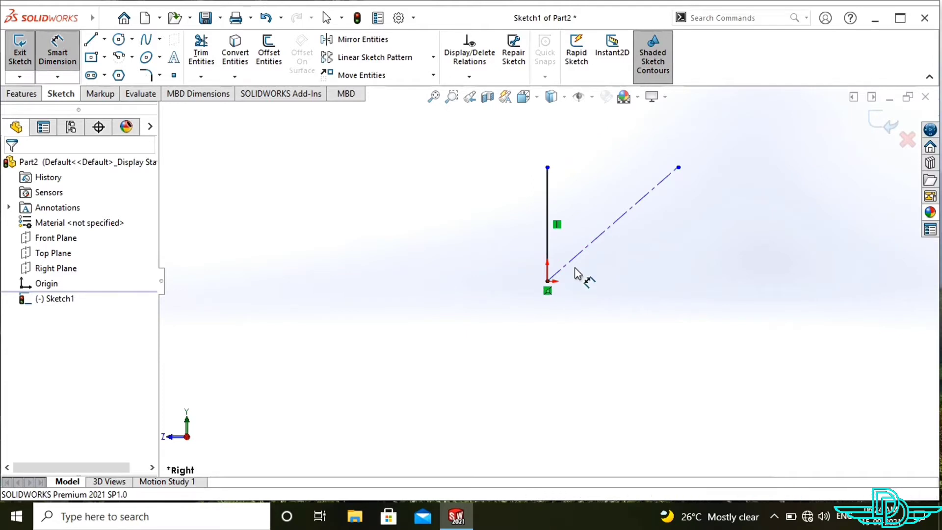
pyautogui.click(569, 262)
pyautogui.click(548, 227)
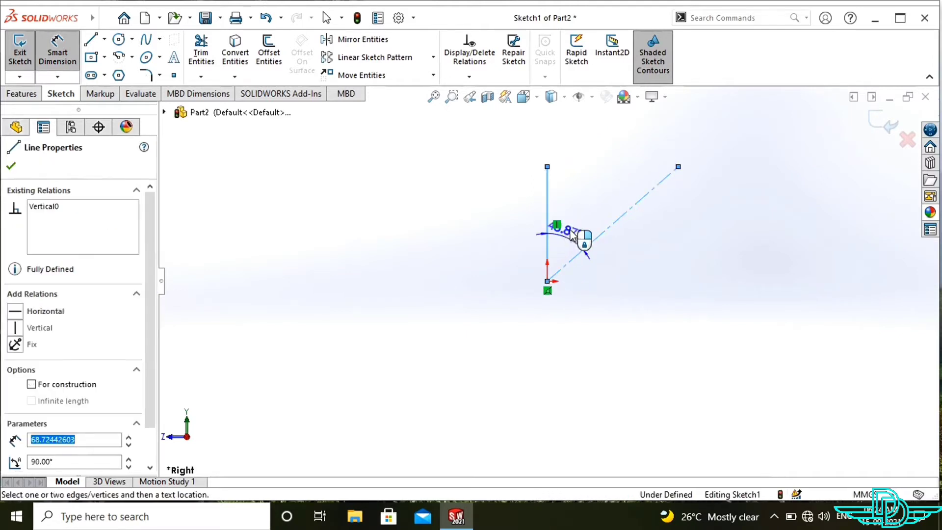
pyautogui.click(578, 218)
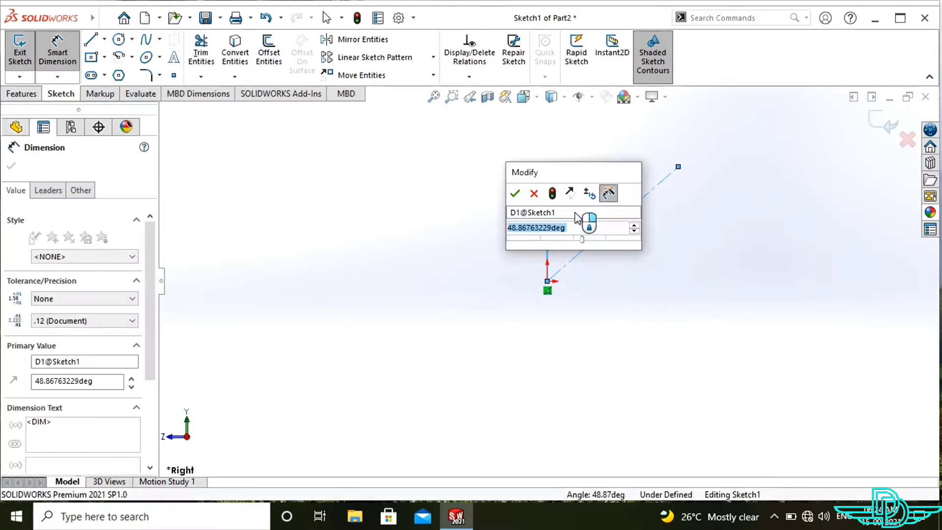
pyautogui.write('45')
pyautogui.press('Return')
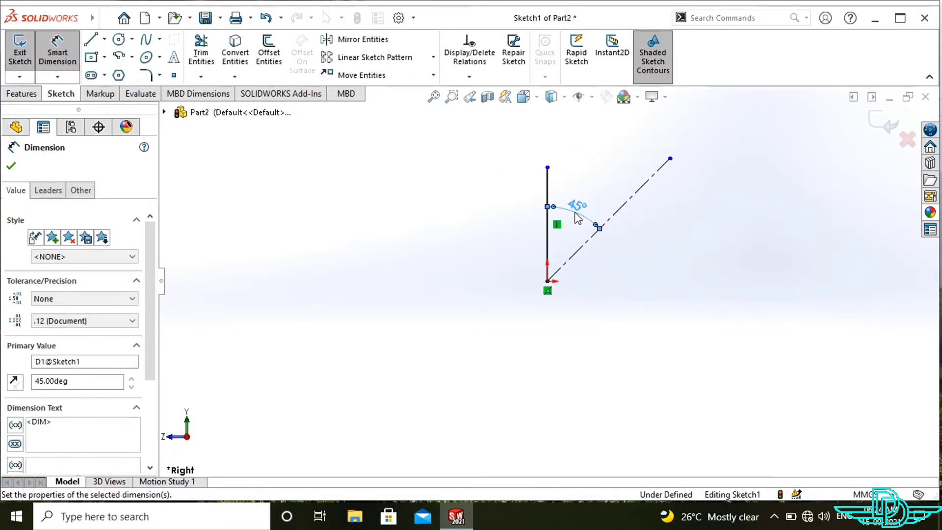
# Dimension the diagonal construction line's length as 279.4 mm
pyautogui.moveTo(647, 312); pyautogui.dragTo(644, 245, button='right')
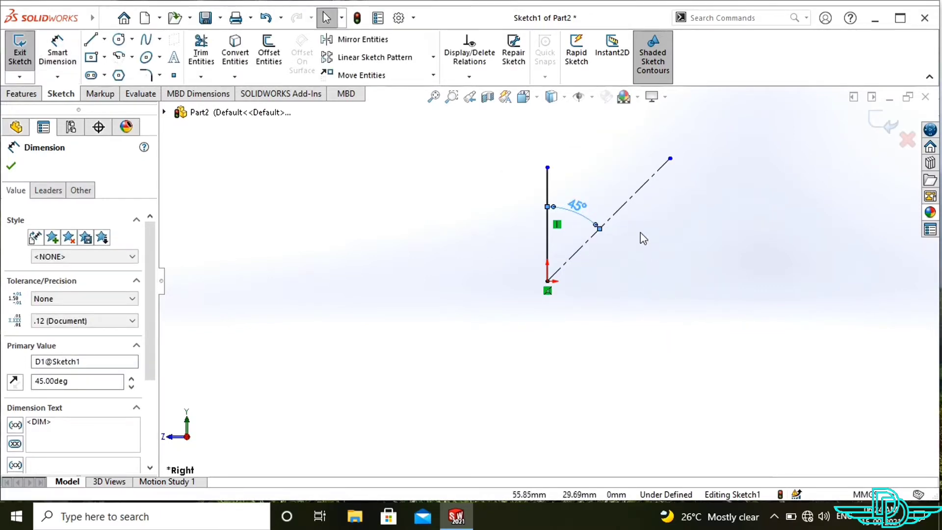
pyautogui.moveTo(630, 305); pyautogui.dragTo(623, 244, button='right')
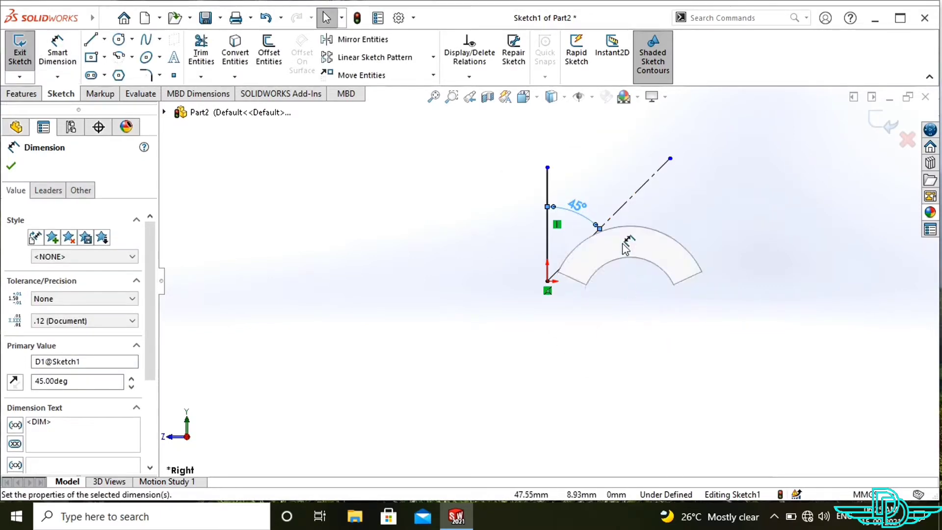
pyautogui.click(619, 214)
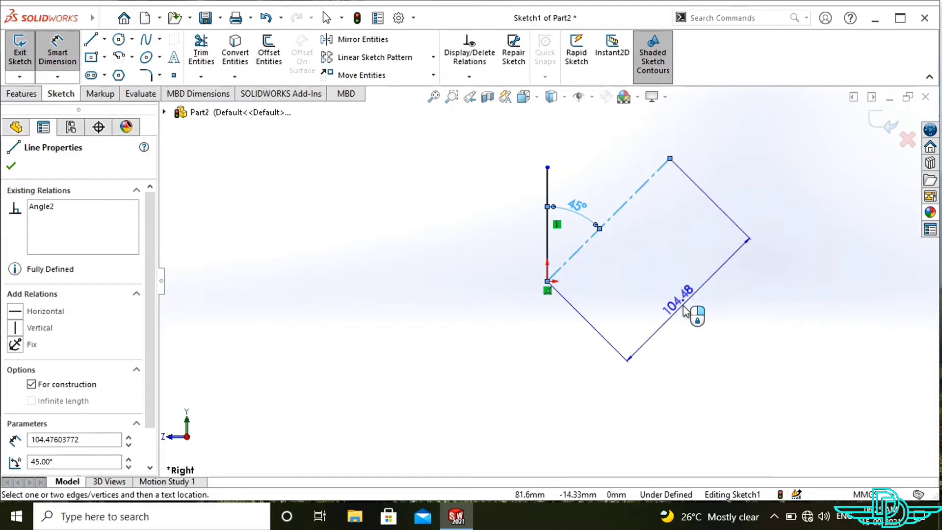
pyautogui.click(685, 310)
pyautogui.write('2')
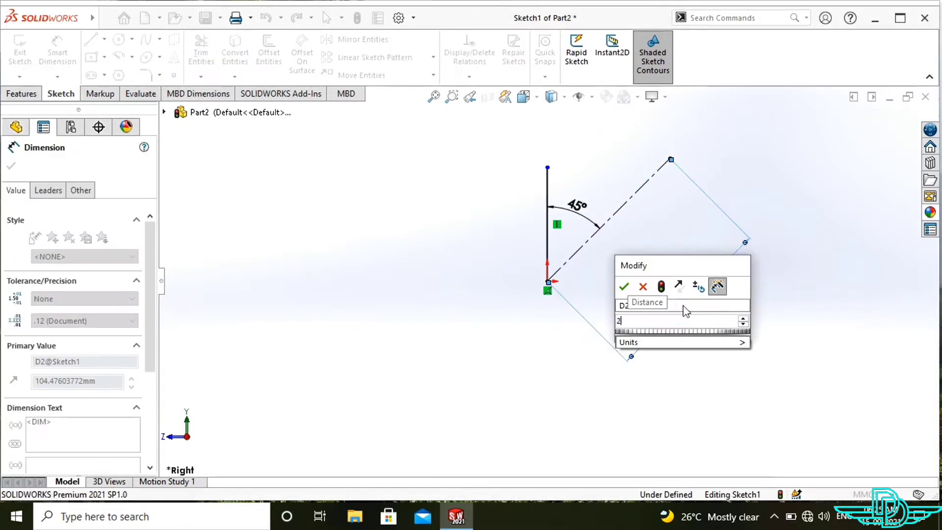
pyautogui.write('79.4')
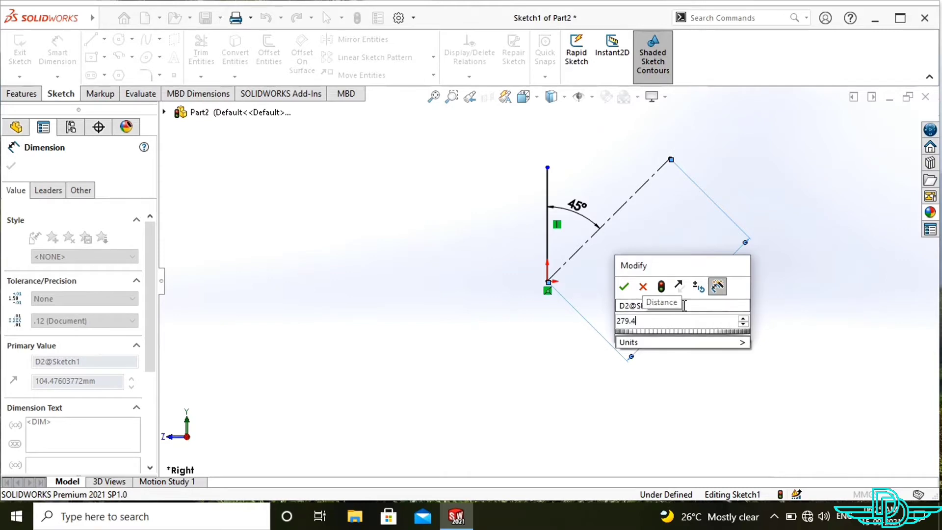
pyautogui.press('Return')
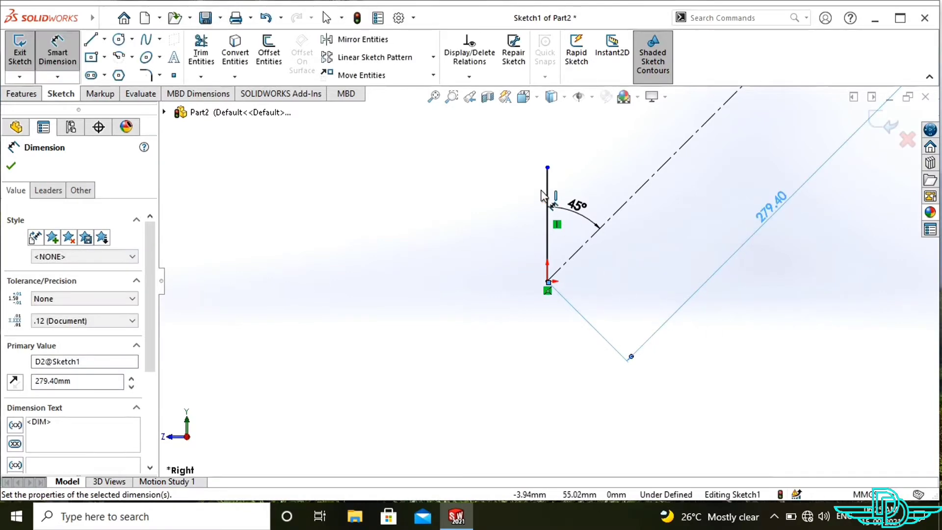
# Dimension the vertical line's length as 175.36 mm
pyautogui.click(548, 194)
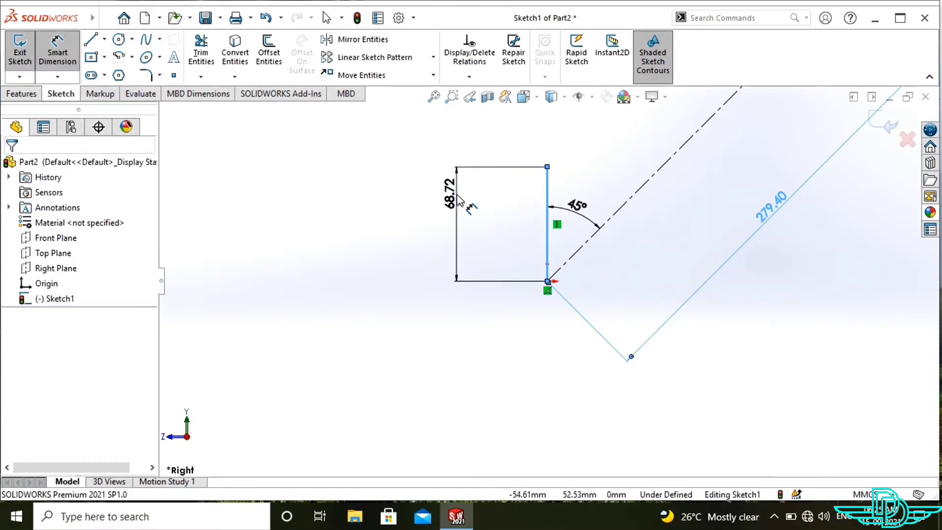
pyautogui.click(459, 199)
pyautogui.write('17')
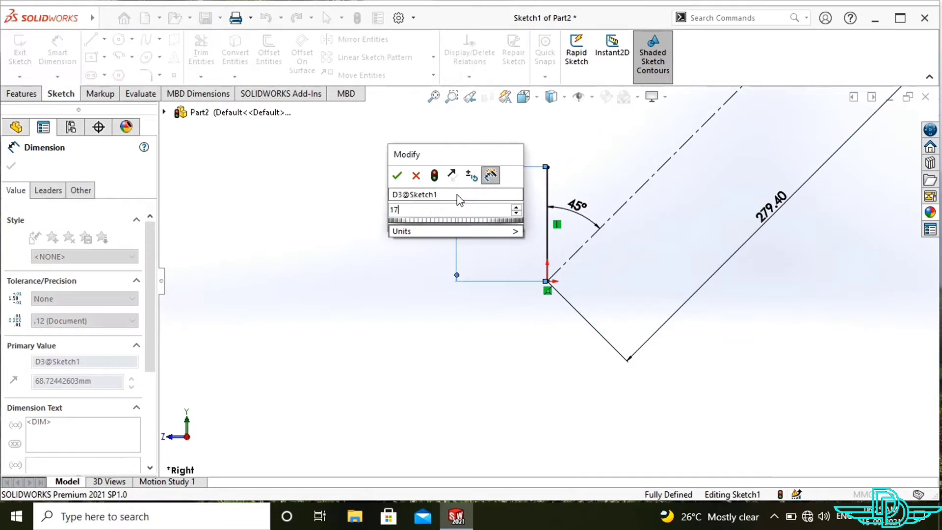
pyautogui.write('5.36')
pyautogui.press('Return')
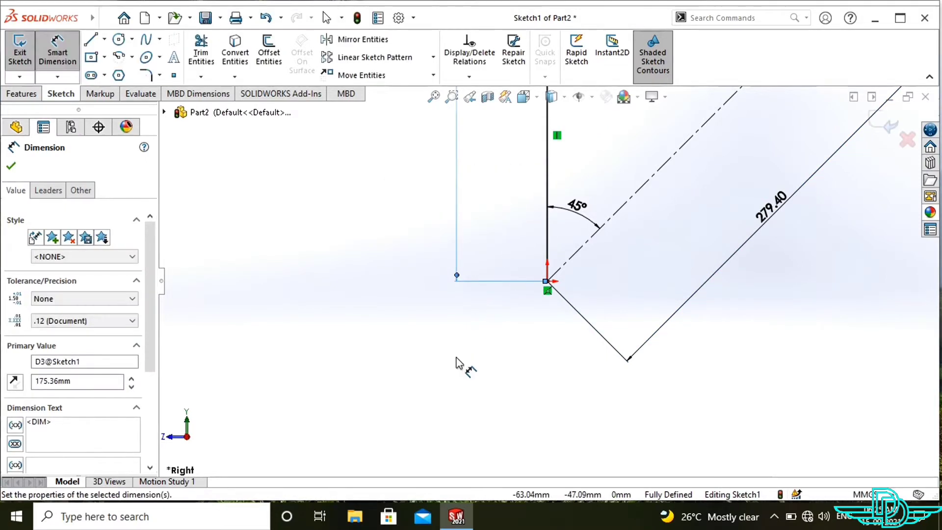
# Close the profile from the vertical line's upper end to the origin with six lines, the angled end edge perpendicular to the construction line
pyautogui.scroll(1, 457, 360)
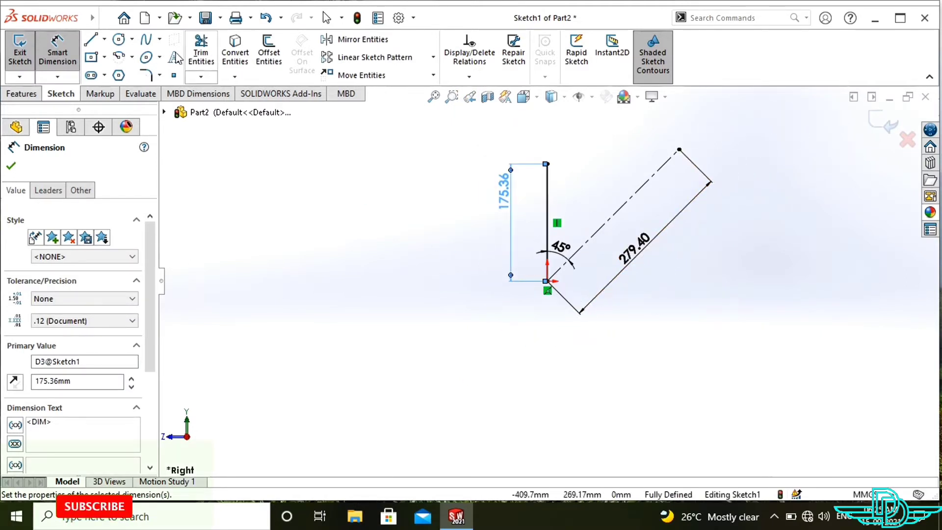
pyautogui.press('l')
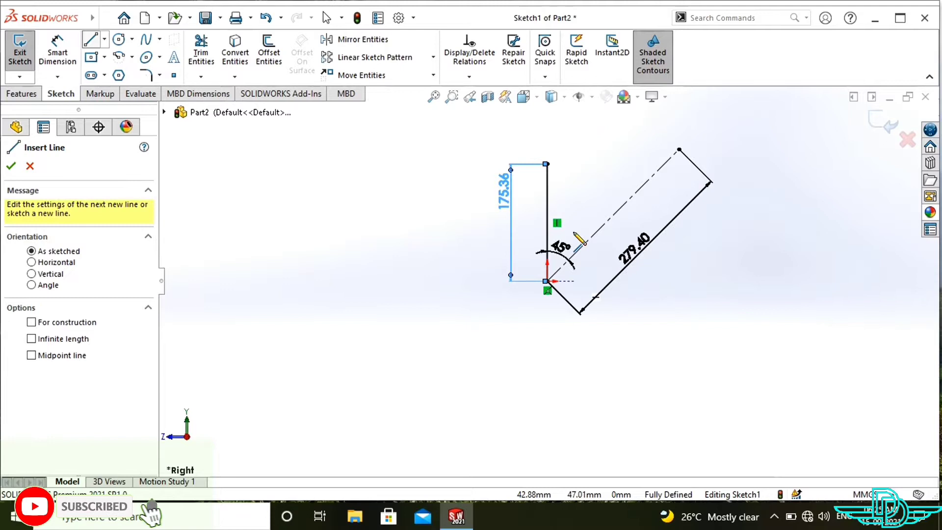
pyautogui.click(546, 163)
pyautogui.click(588, 163)
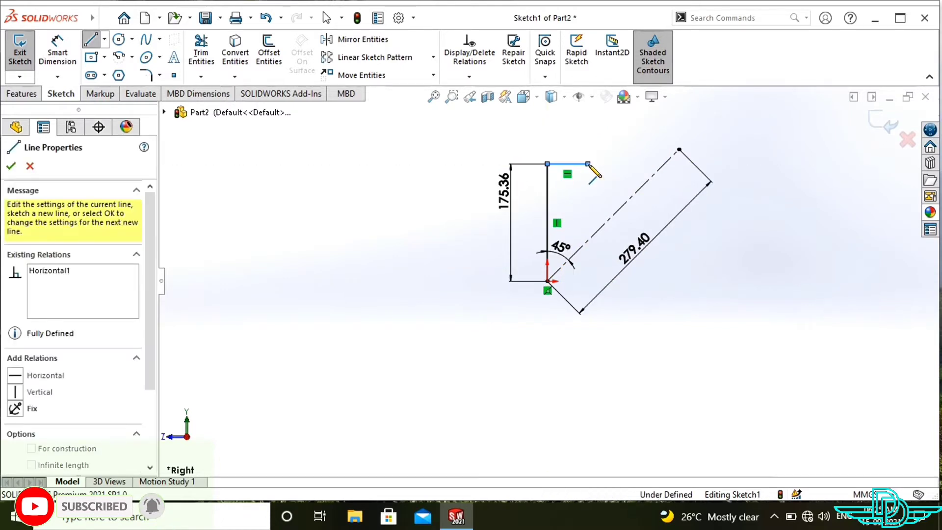
pyautogui.click(649, 112)
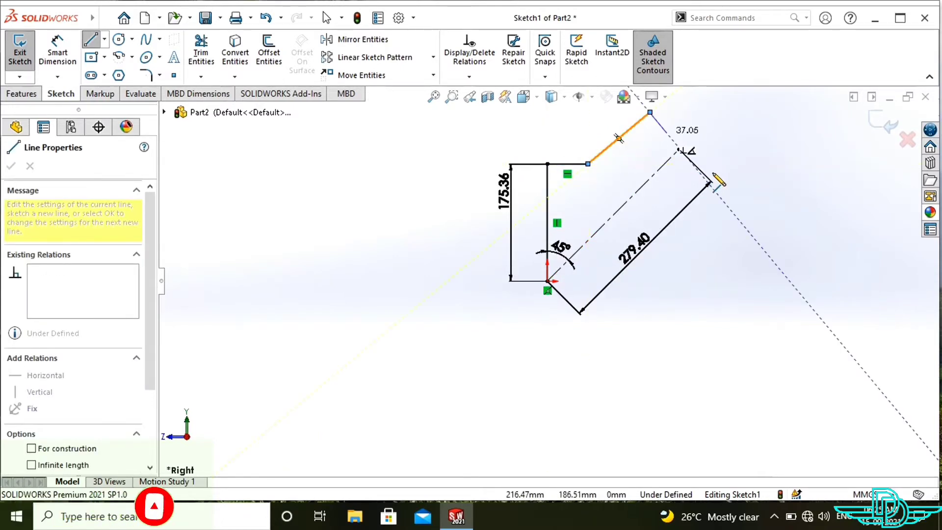
pyautogui.click(728, 190)
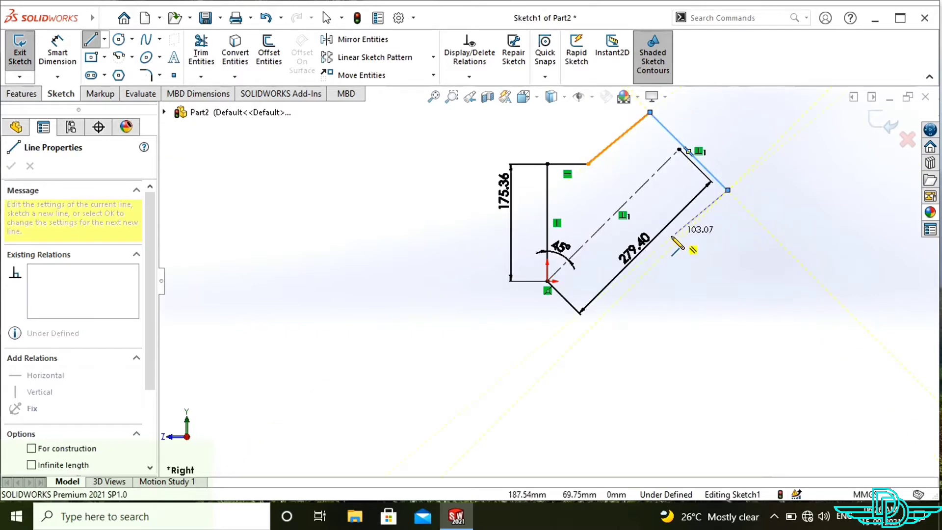
pyautogui.click(654, 257)
pyautogui.click(654, 280)
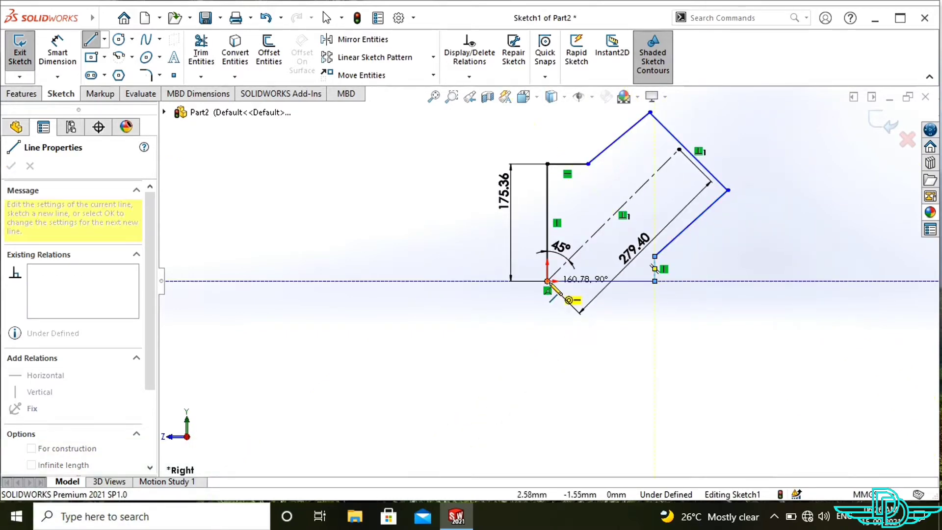
pyautogui.click(547, 280)
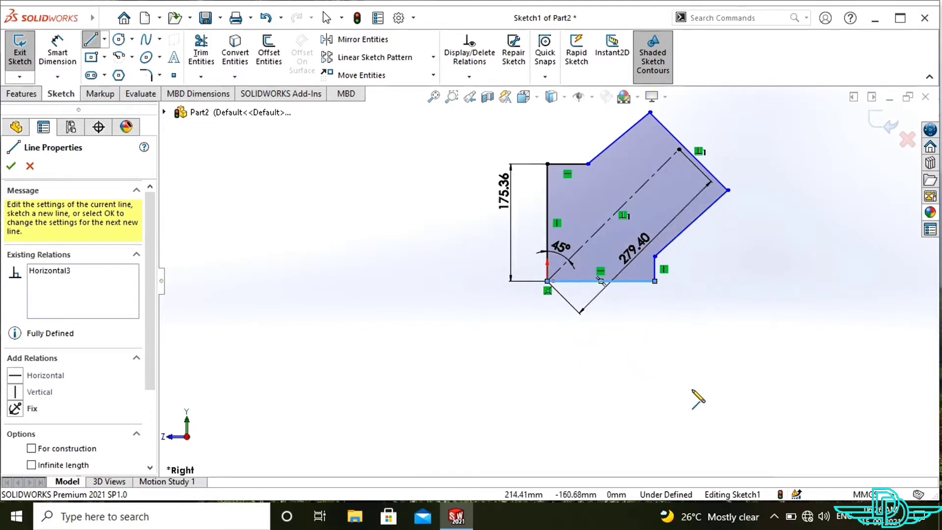
pyautogui.press('Escape')
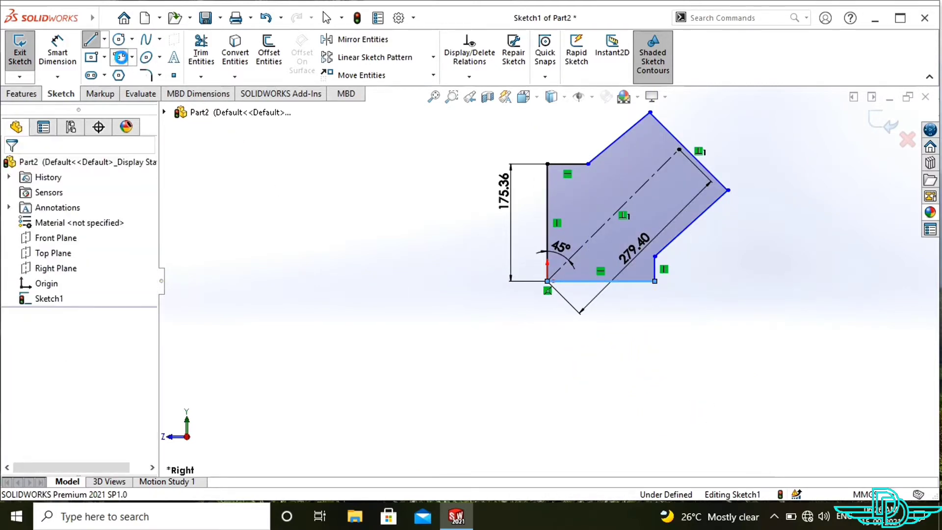
# Draw a centerpoint arc of about 68 mm radius around the origin, from the vertical line to the profile's horizontal base line
pyautogui.click(120, 57)
pyautogui.click(548, 281)
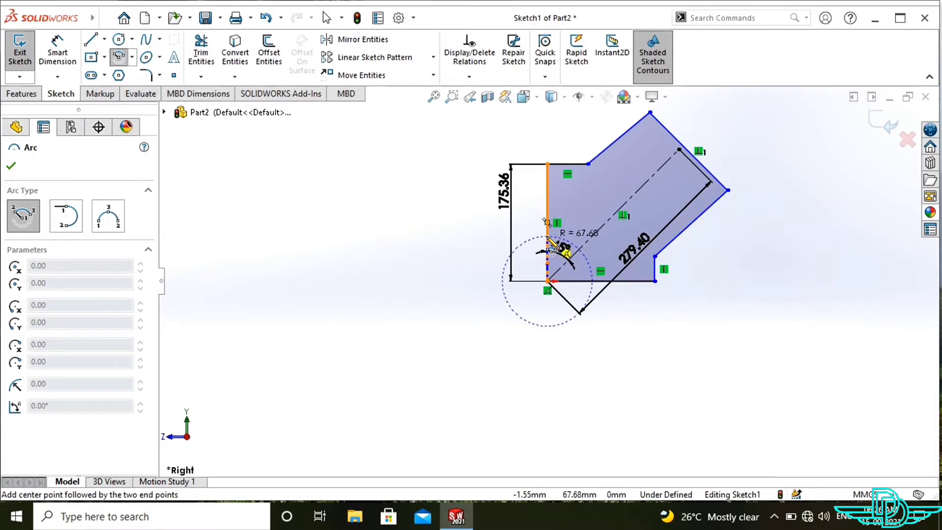
pyautogui.click(548, 237)
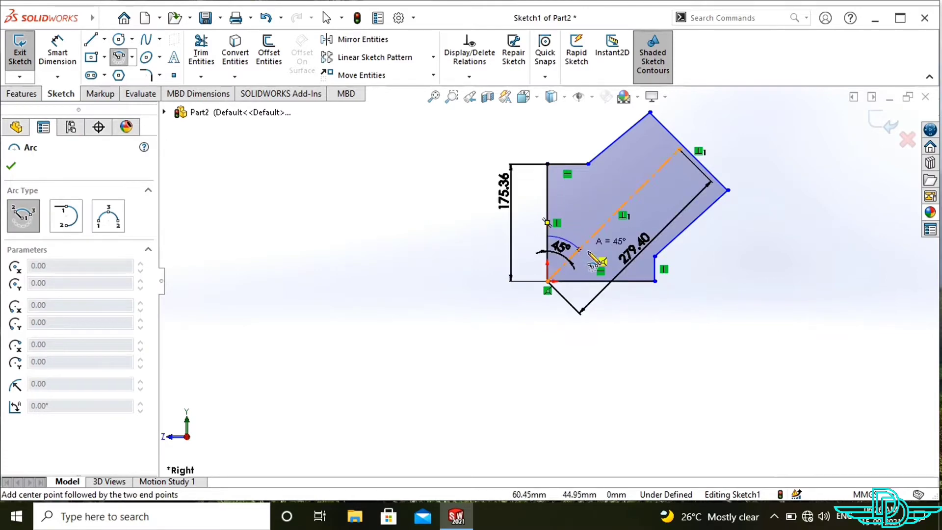
pyautogui.click(593, 282)
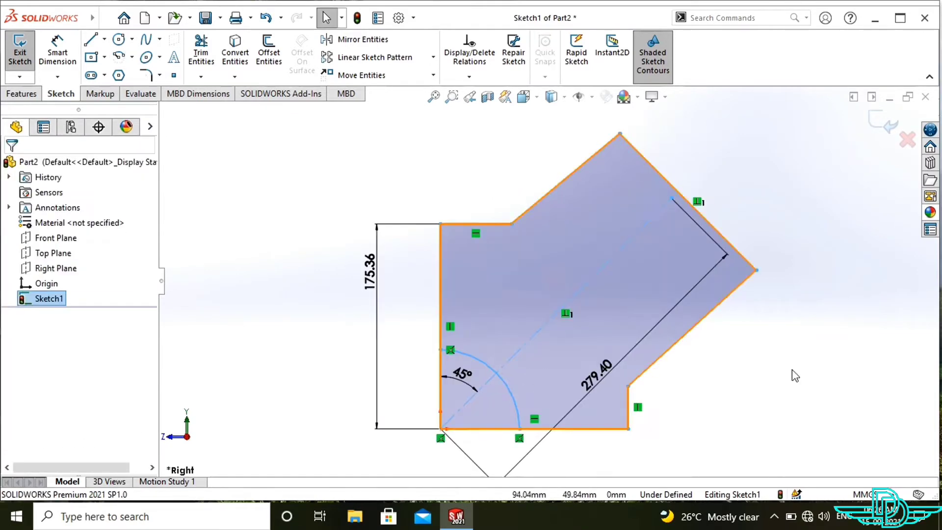
# Dimension the arc around the origin with a radius of 127/2 mm
pyautogui.moveTo(795, 375); pyautogui.dragTo(812, 276, button='right')
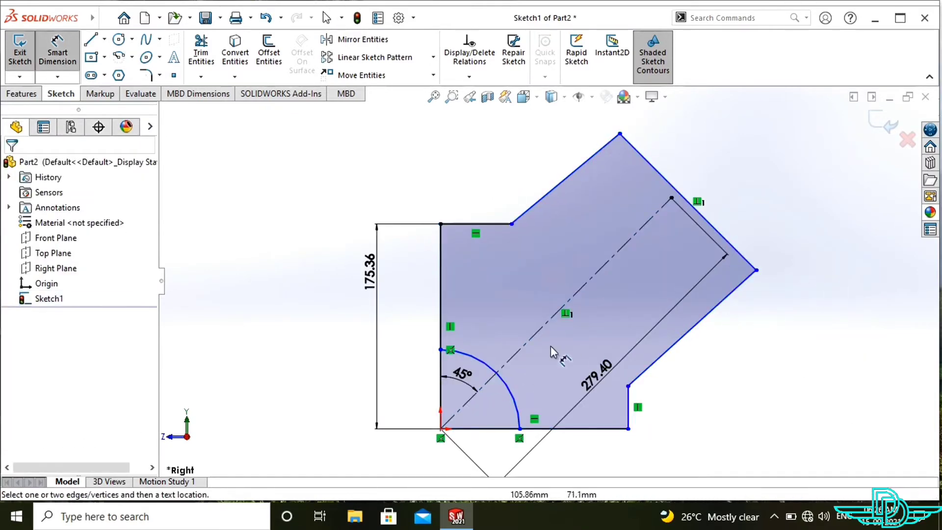
pyautogui.click(497, 373)
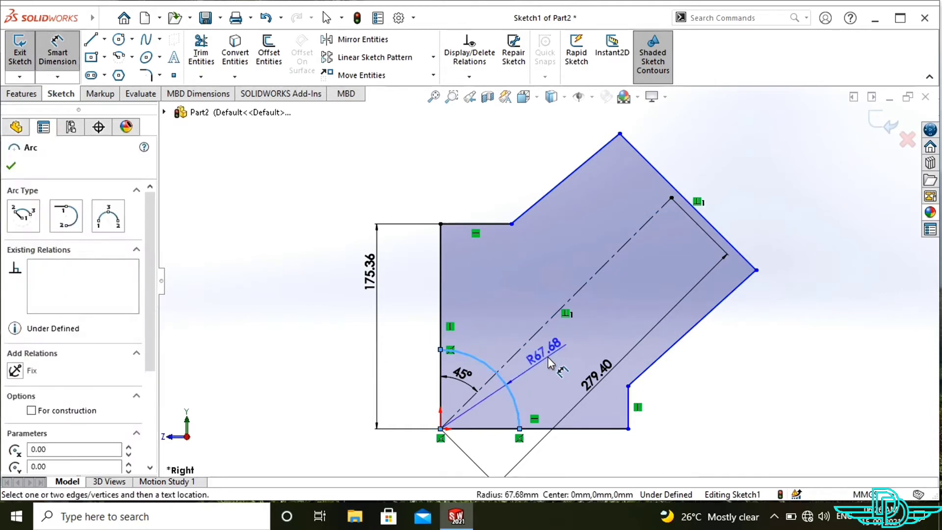
pyautogui.click(549, 361)
pyautogui.write('1')
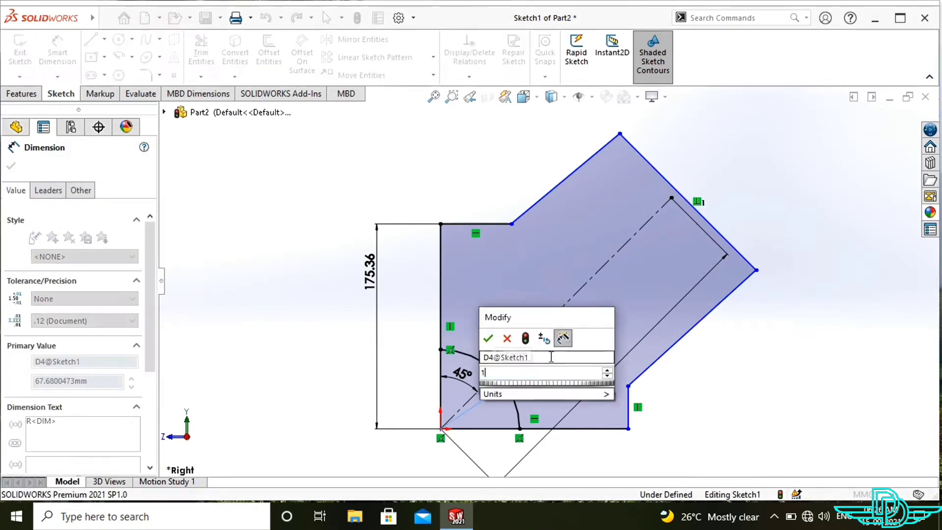
pyautogui.write('27/2')
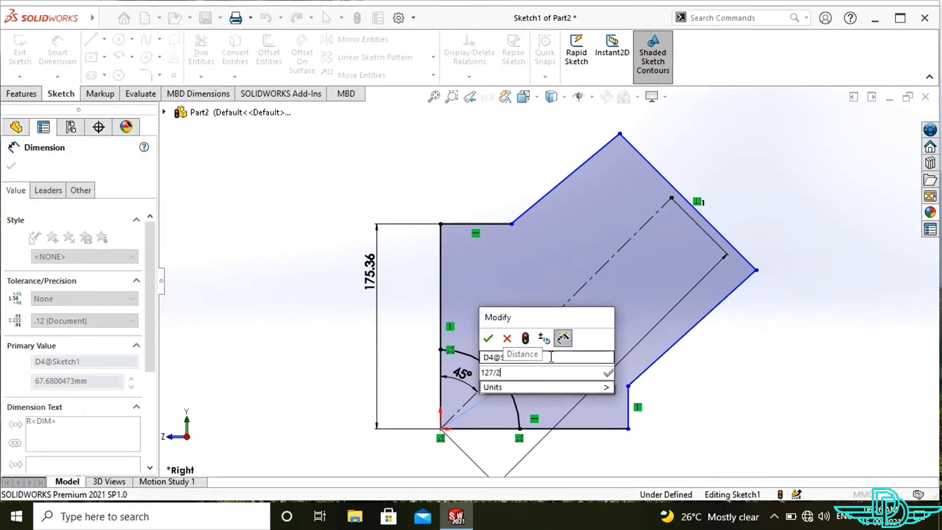
pyautogui.press('Return')
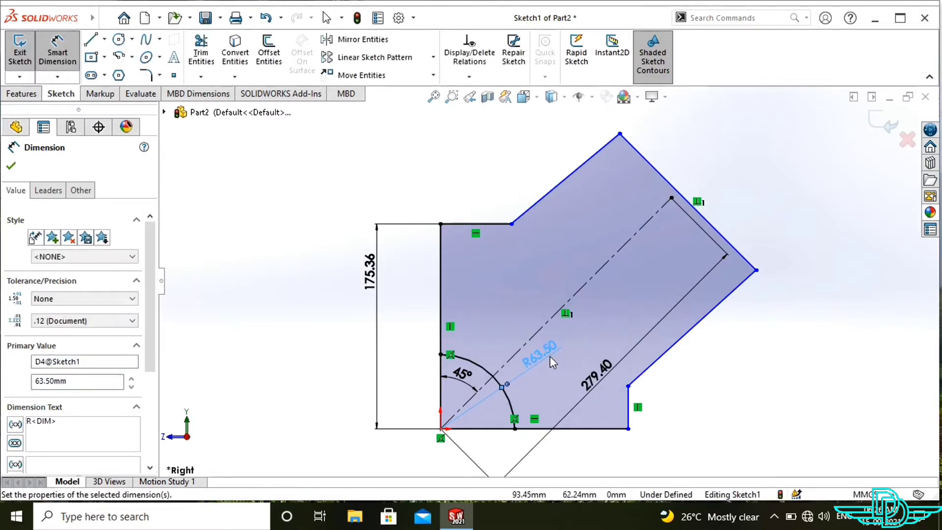
pyautogui.click(492, 262)
# Dimension the angled end edge's length as 165.1 mm
pyautogui.click(650, 171)
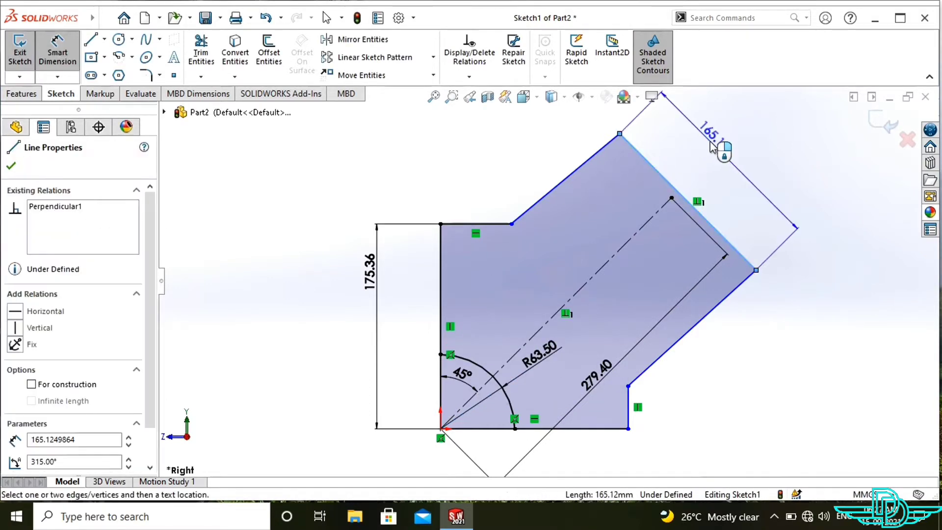
pyautogui.click(713, 145)
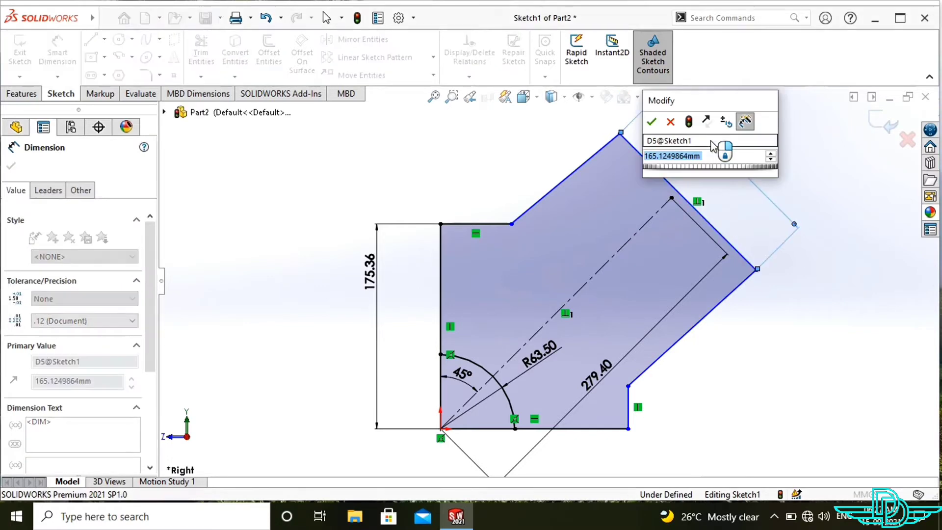
pyautogui.write('165')
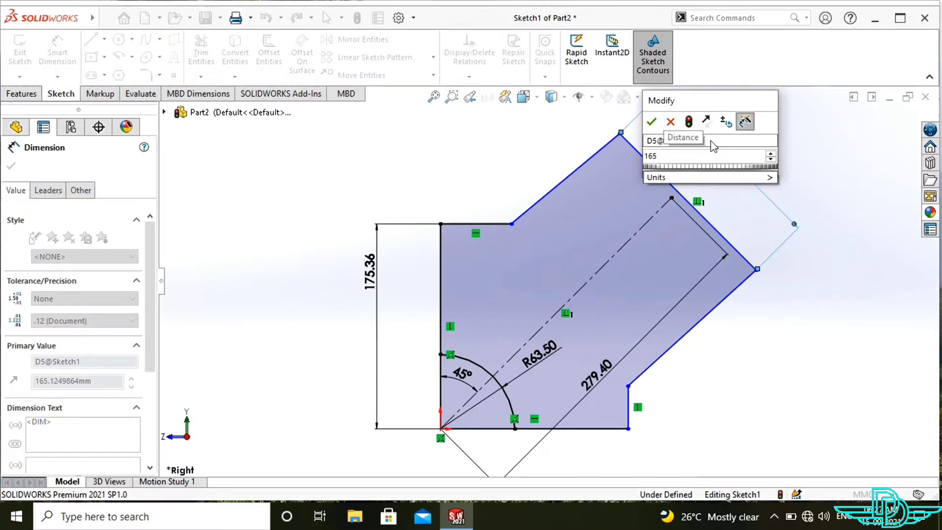
pyautogui.write('.1')
pyautogui.press('Return')
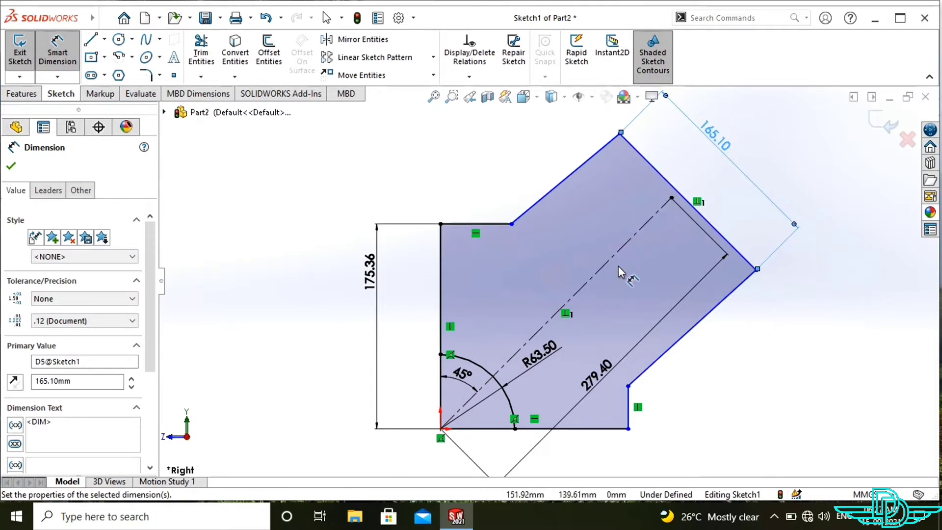
pyautogui.press('Escape')
# Make both slanted side lines of the profile parallel to the diagonal construction line
pyautogui.click(561, 182)
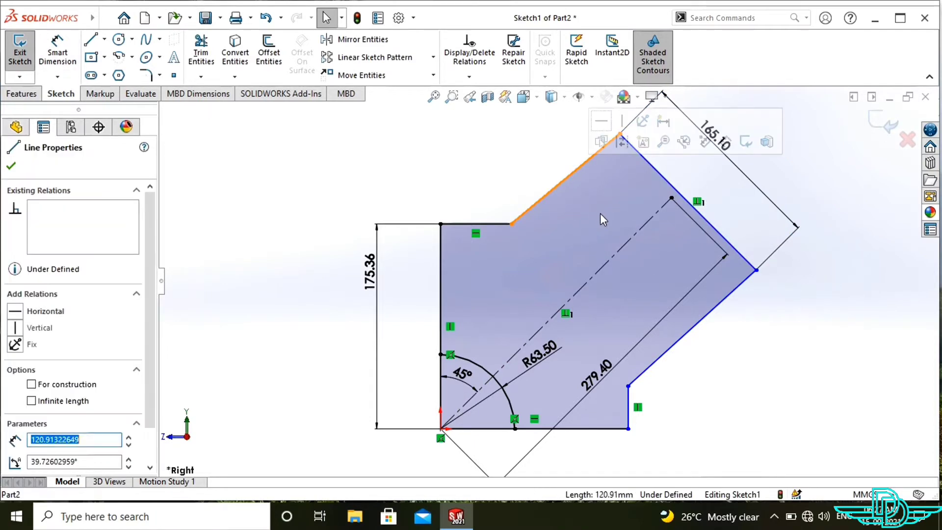
pyautogui.click(621, 253)
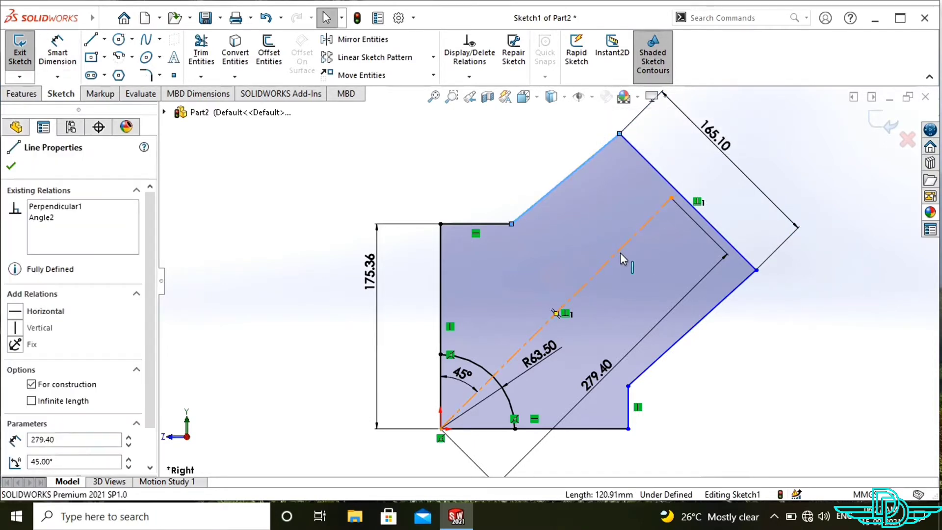
pyautogui.keyDown('ctrl'); pyautogui.click(681, 327); pyautogui.keyUp('ctrl')
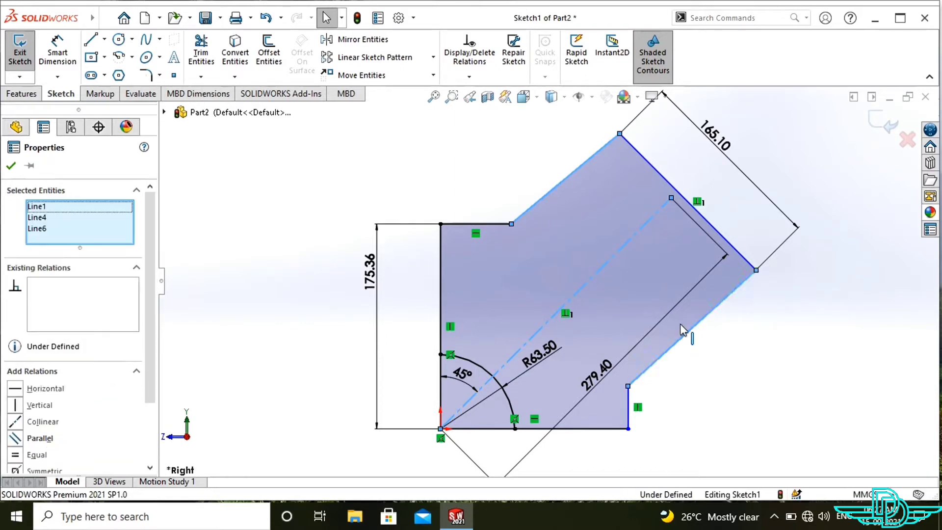
pyautogui.click(794, 283)
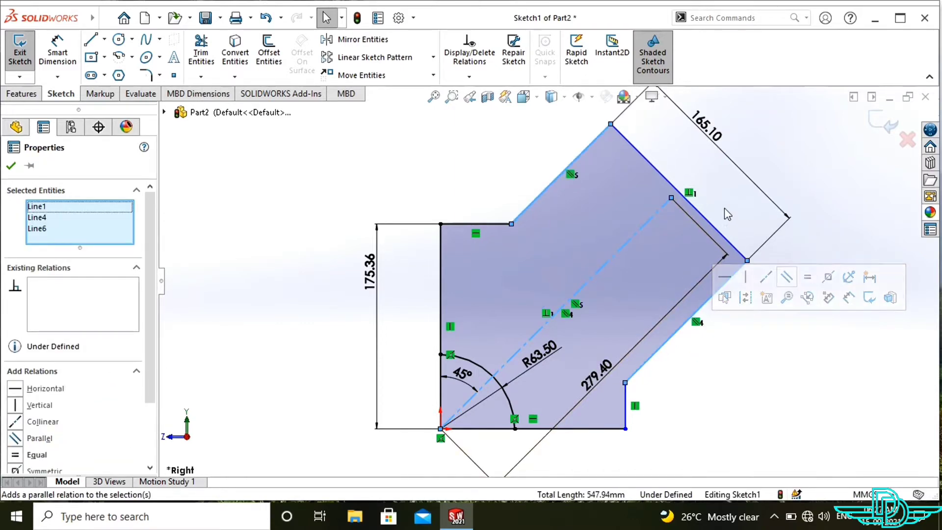
# Make the construction line's outer endpoint coincident with the midpoint of the angled end edge
pyautogui.click(672, 199)
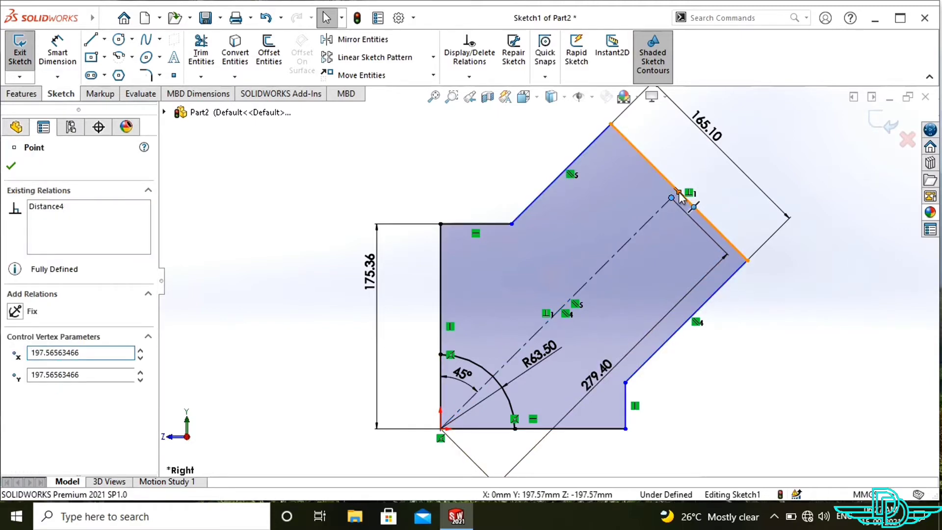
pyautogui.keyDown('ctrl'); pyautogui.click(680, 195); pyautogui.keyUp('ctrl')
pyautogui.click(761, 132)
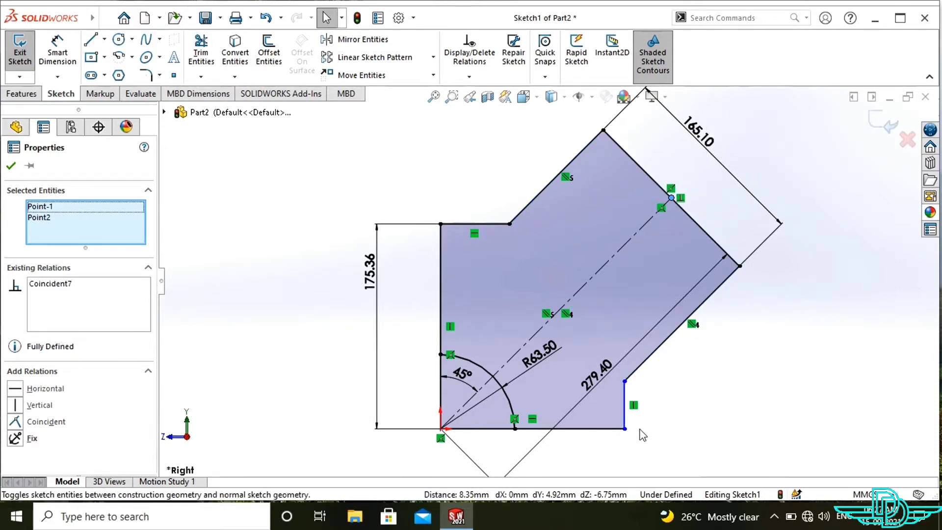
# Dimension the horizontal base line's length as 165.1 mm
pyautogui.scroll(-1, 761, 290)
pyautogui.scroll(3, 762, 290)
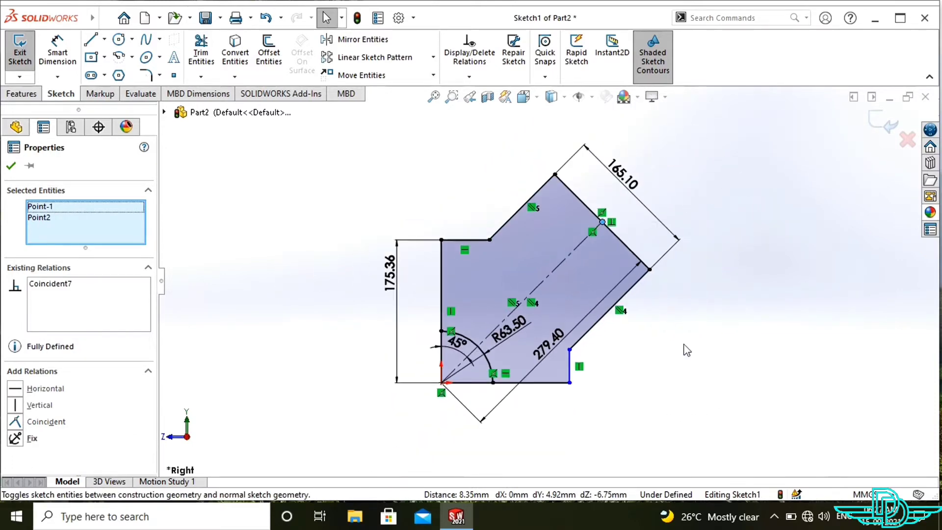
pyautogui.scroll(-2, 510, 410)
pyautogui.moveTo(510, 410); pyautogui.dragTo(514, 380, button='right')
pyautogui.click(564, 357)
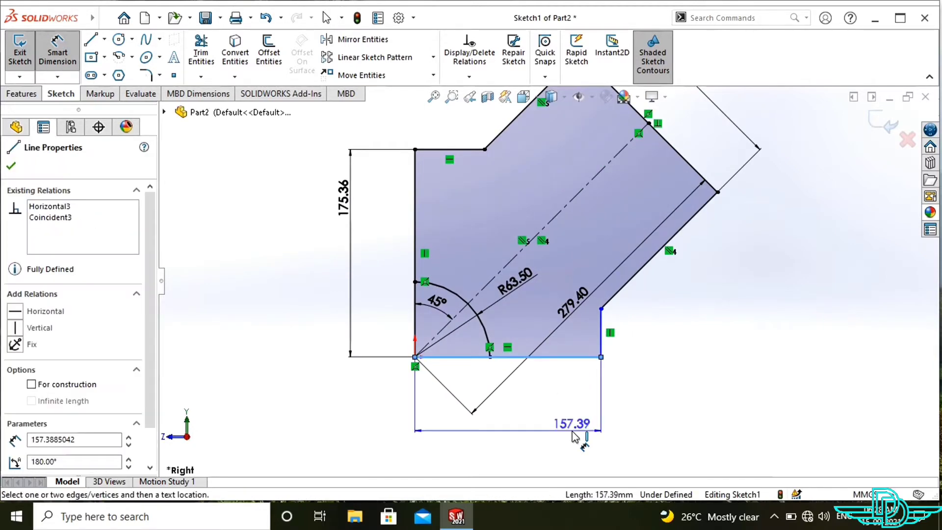
pyautogui.click(546, 441)
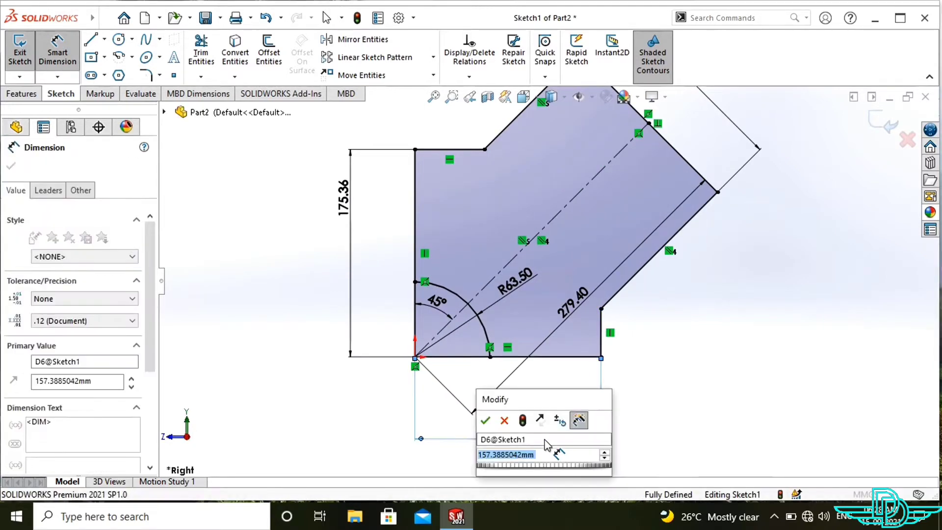
pyautogui.write('165.1')
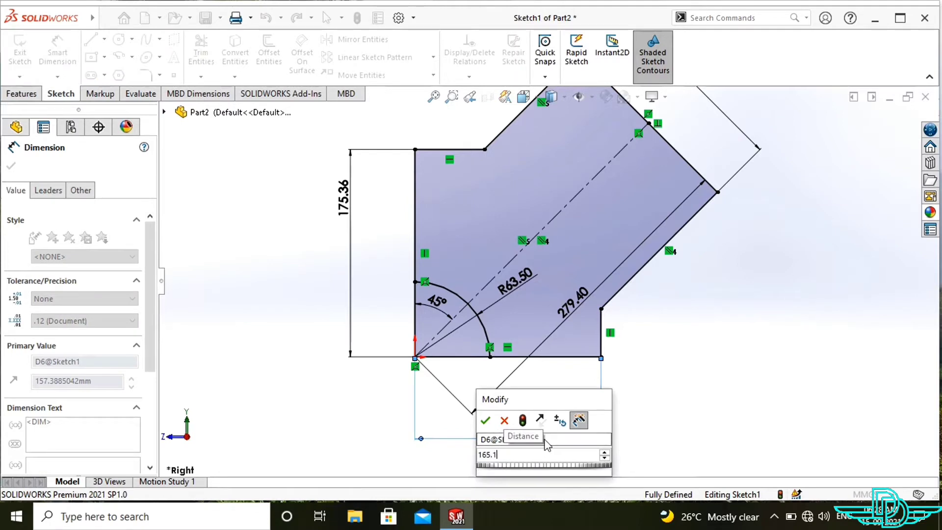
pyautogui.press('Return')
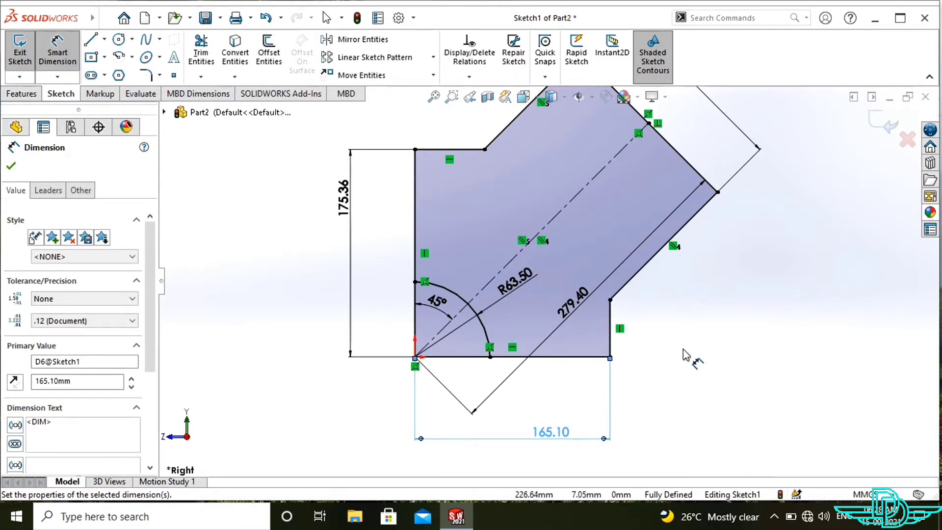
# Trim away the portions of the base, vertical and construction lines that lie inside the arc around the origin
pyautogui.click(202, 54)
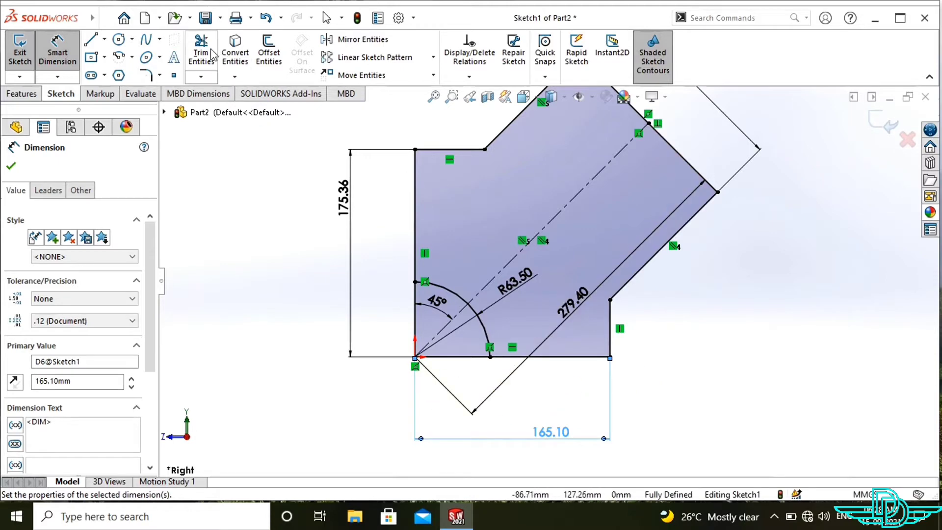
pyautogui.moveTo(460, 377); pyautogui.dragTo(462, 327)
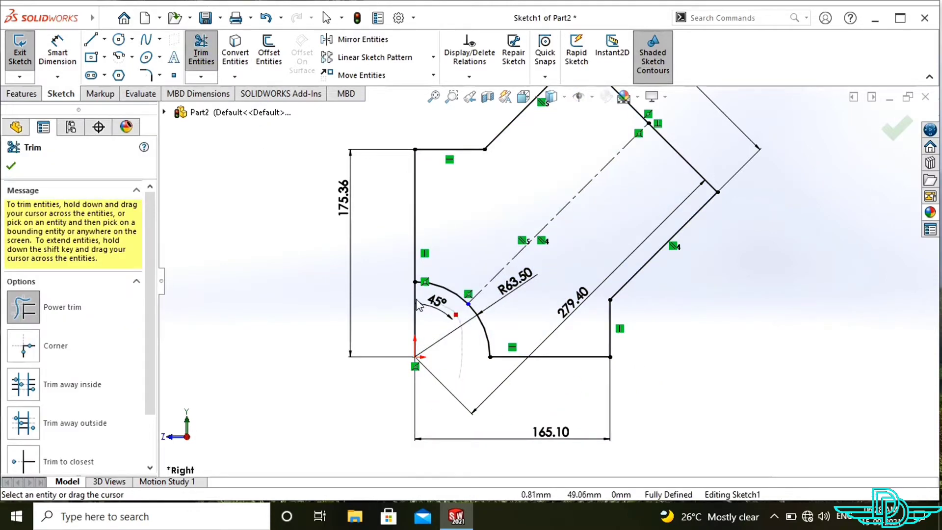
pyautogui.moveTo(399, 305); pyautogui.dragTo(398, 305)
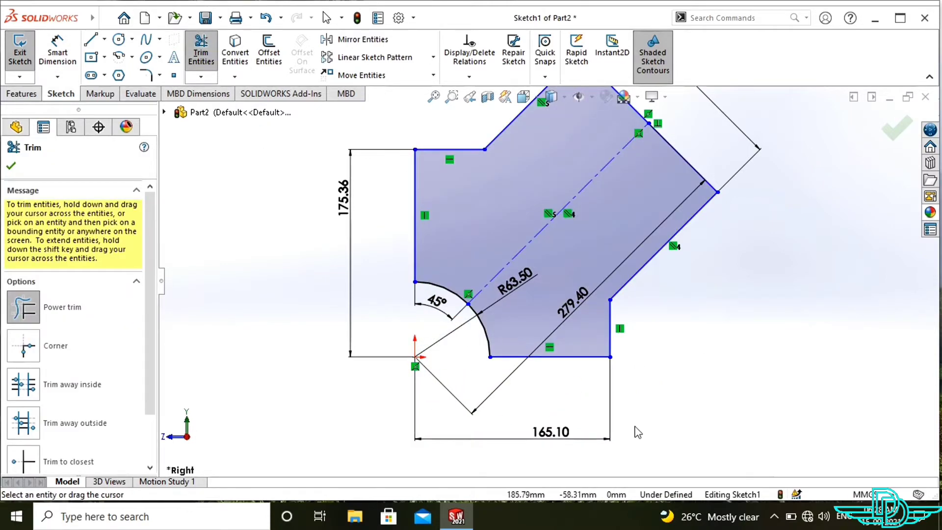
pyautogui.scroll(3, 547, 280)
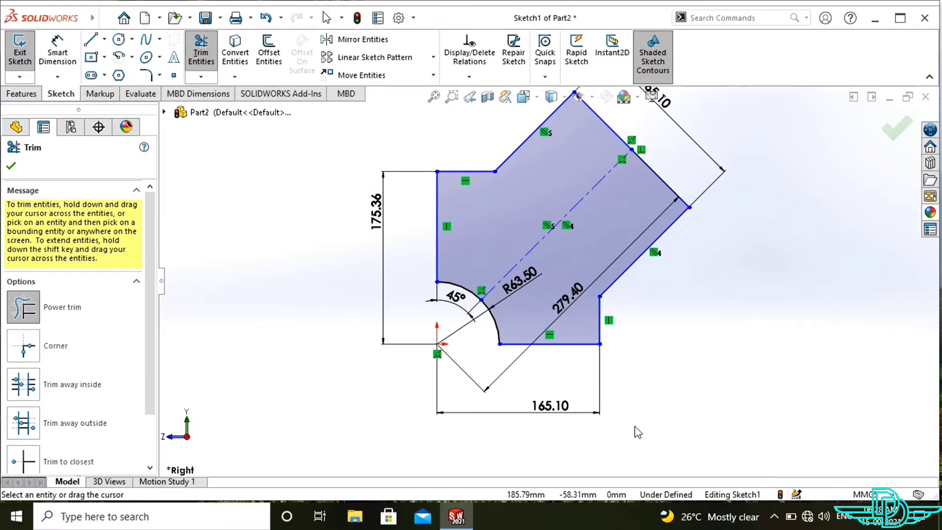
pyautogui.click(897, 128)
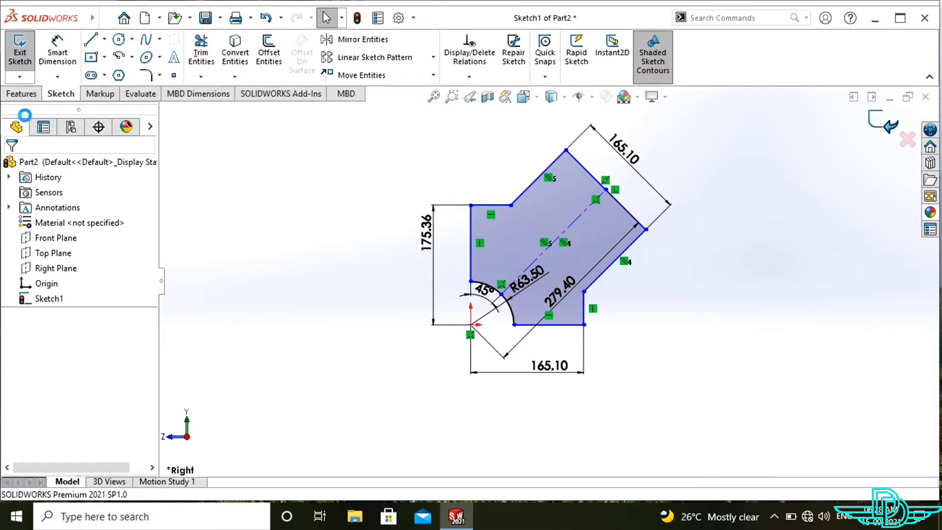
# Extrude the closed profile as a boss with the Mid Plane end condition and a depth of 482.6 mm
pyautogui.click(25, 95)
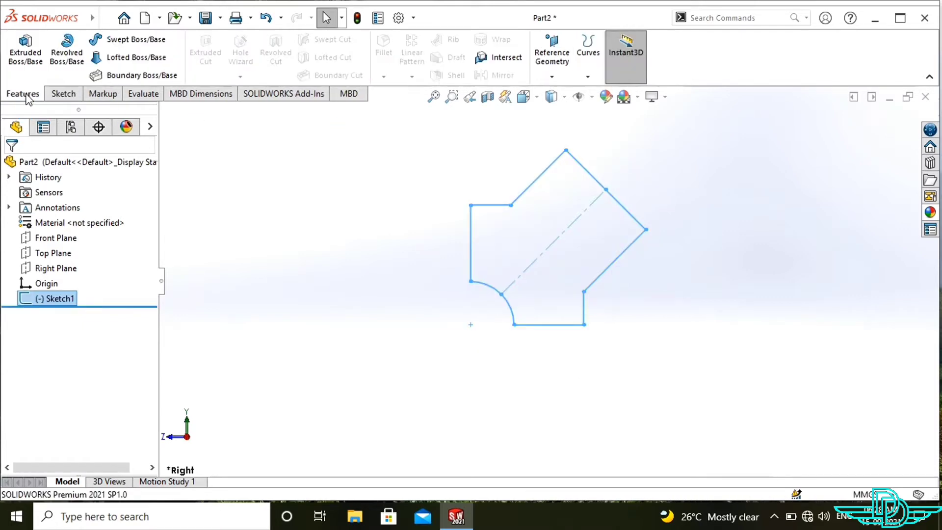
pyautogui.click(26, 63)
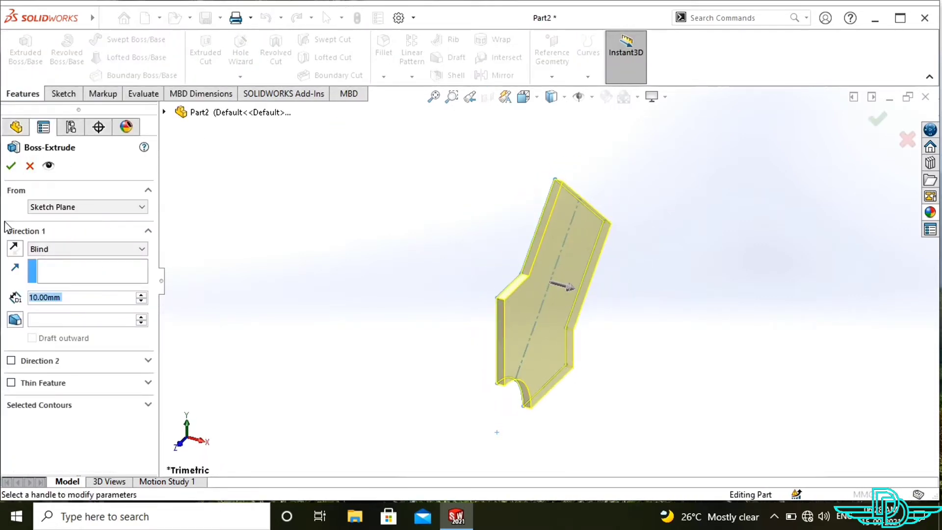
pyautogui.click(53, 251)
pyautogui.click(49, 309)
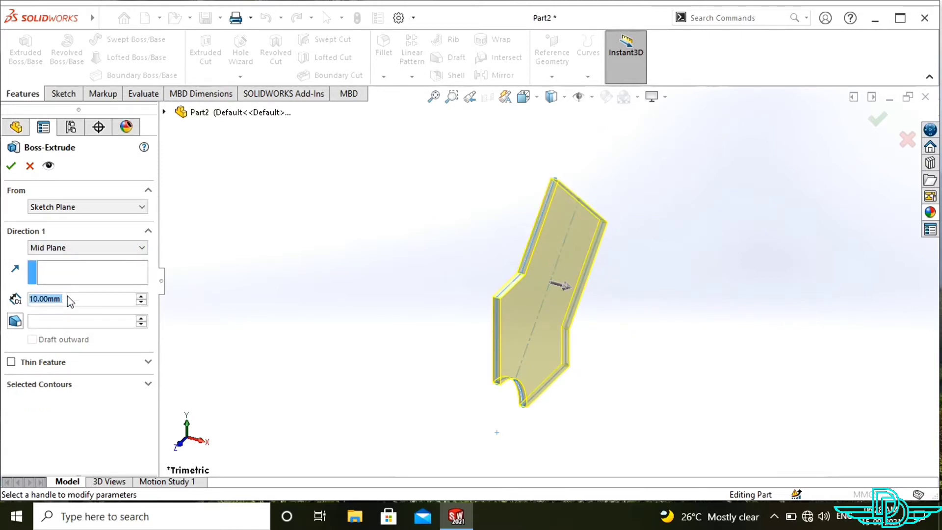
pyautogui.write('4')
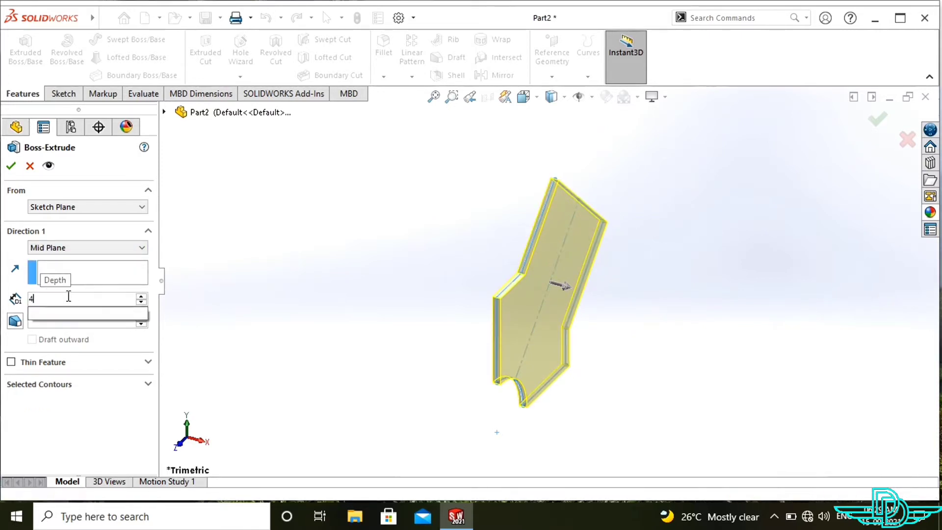
pyautogui.write('82.6')
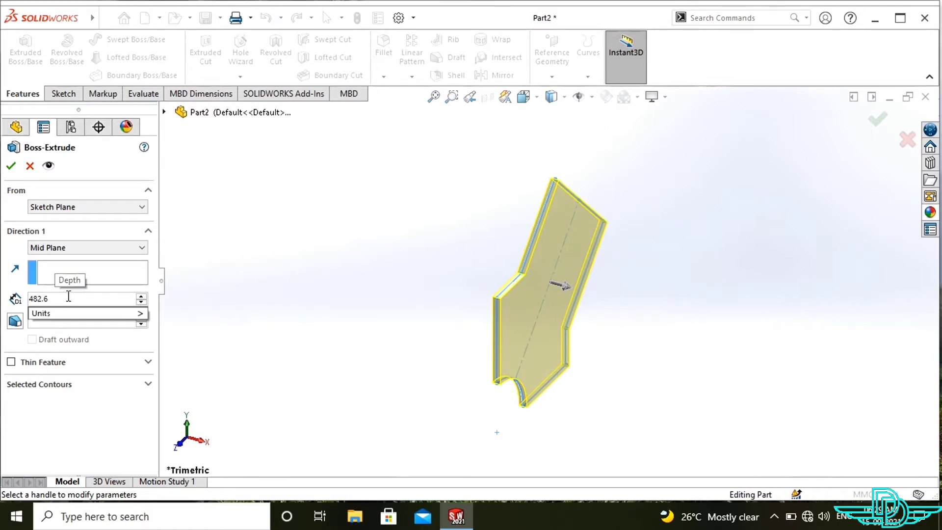
pyautogui.press('Return')
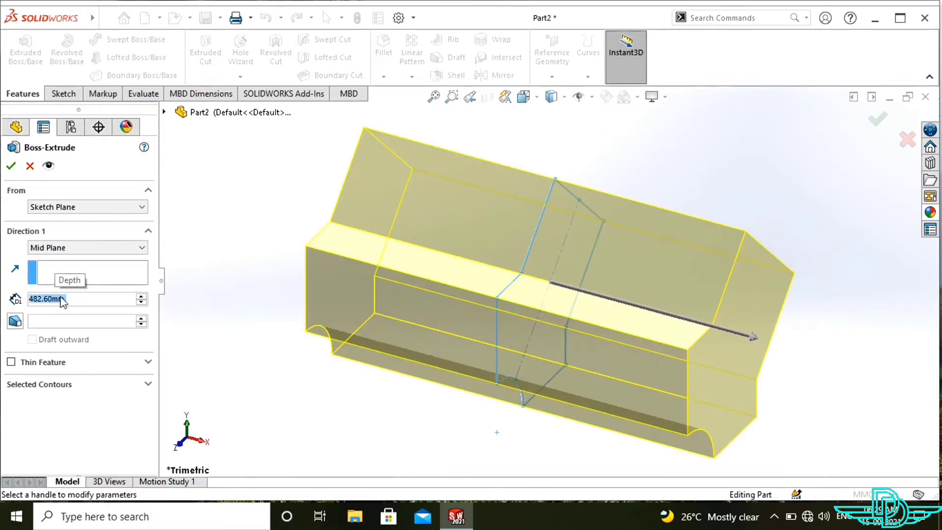
pyautogui.click(14, 169)
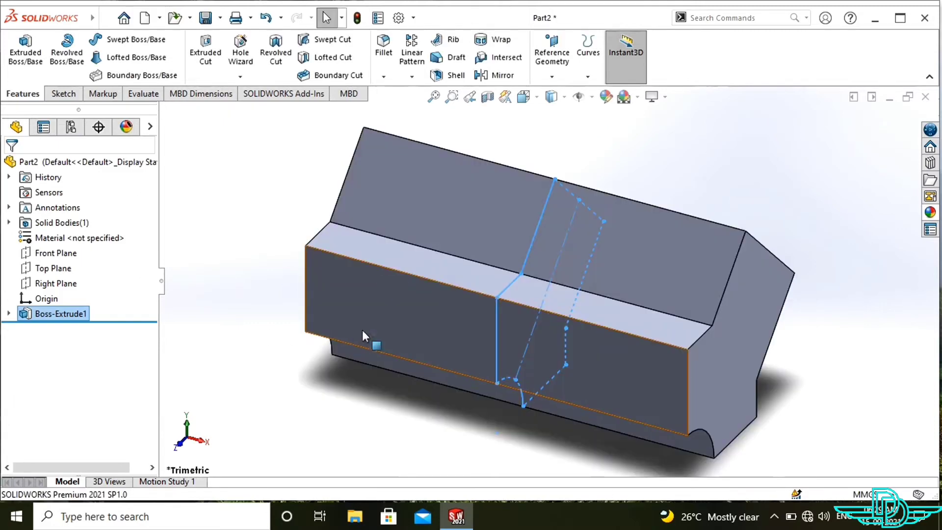
# Start a sketch on the angled end face and draw a horizontal construction line about 333 mm long below the origin
pyautogui.scroll(4, 362, 330)
pyautogui.moveTo(769, 331); pyautogui.dragTo(554, 276, button='middle')
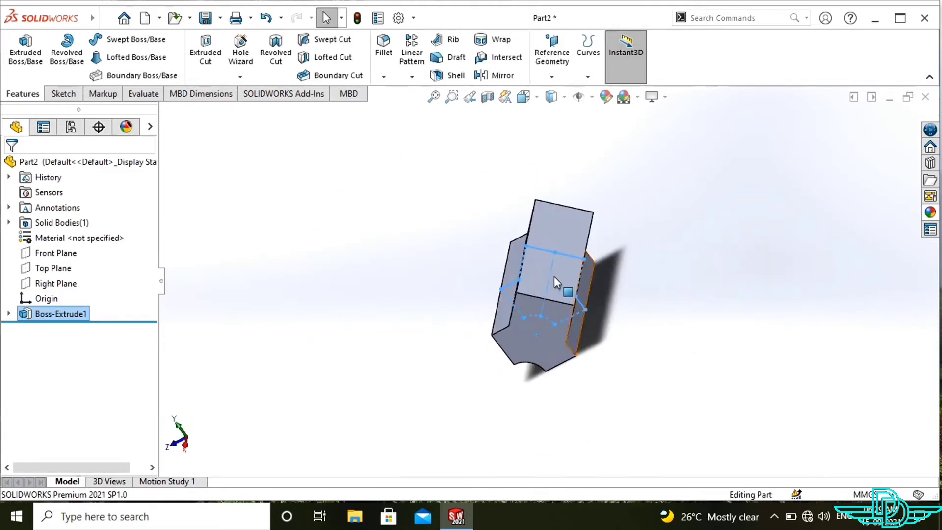
pyautogui.click(548, 290)
pyautogui.click(605, 251)
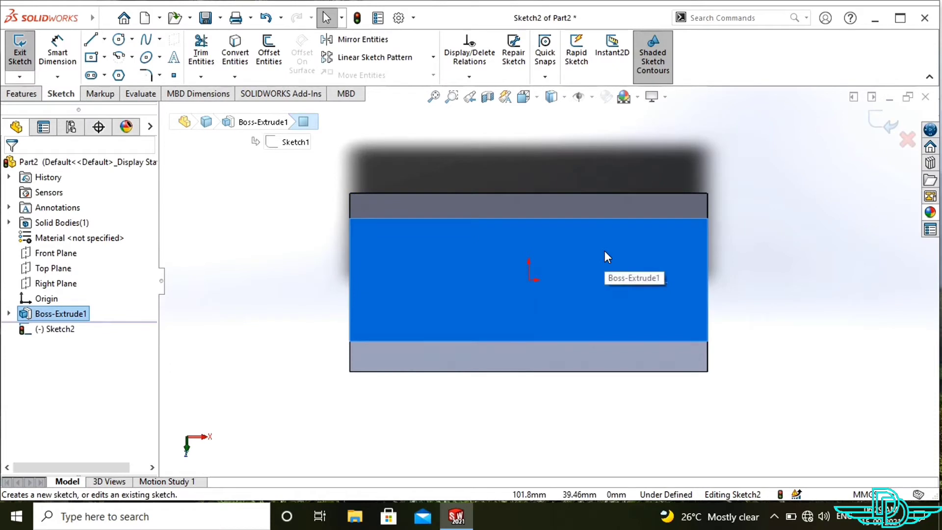
pyautogui.click(89, 40)
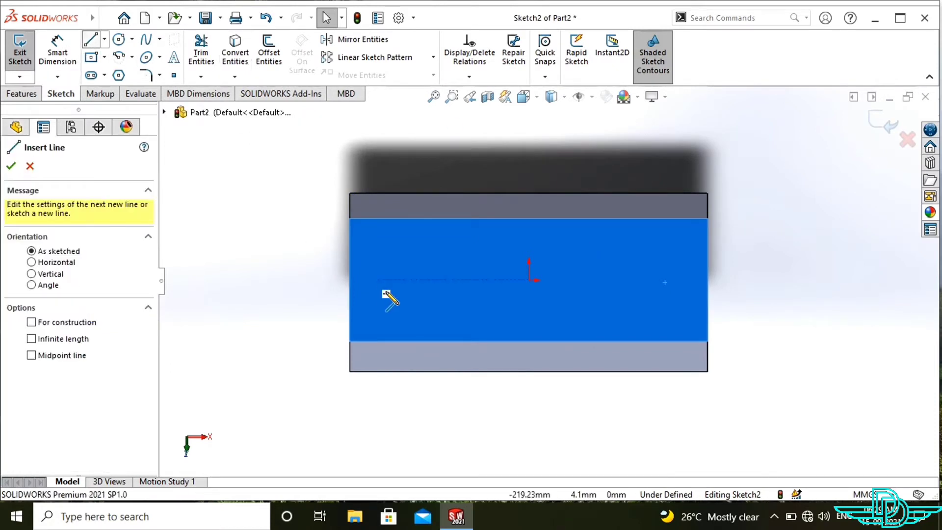
pyautogui.click(404, 305)
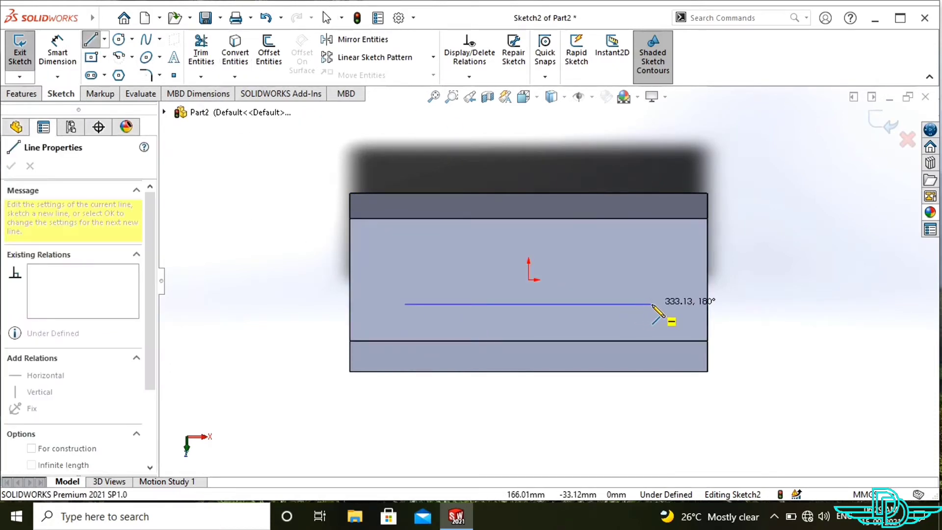
pyautogui.click(654, 305)
pyautogui.press('Escape')
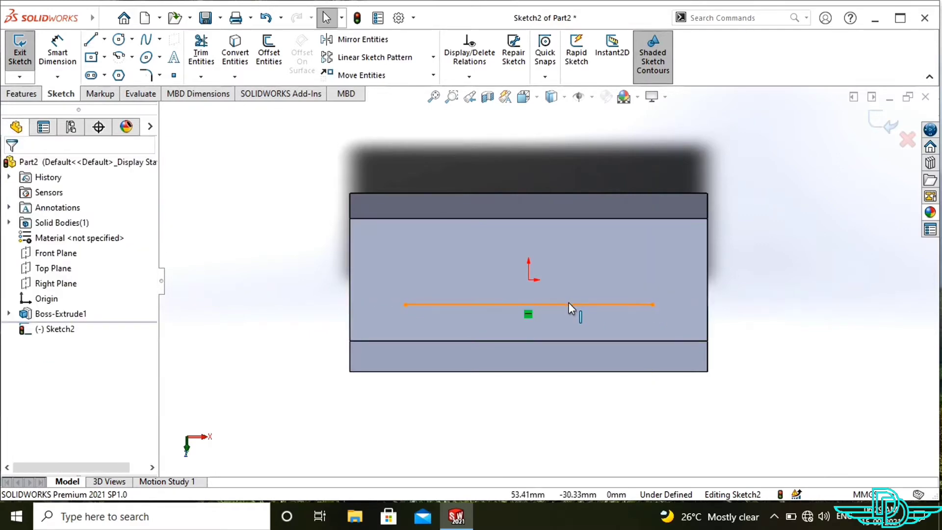
pyautogui.click(569, 304)
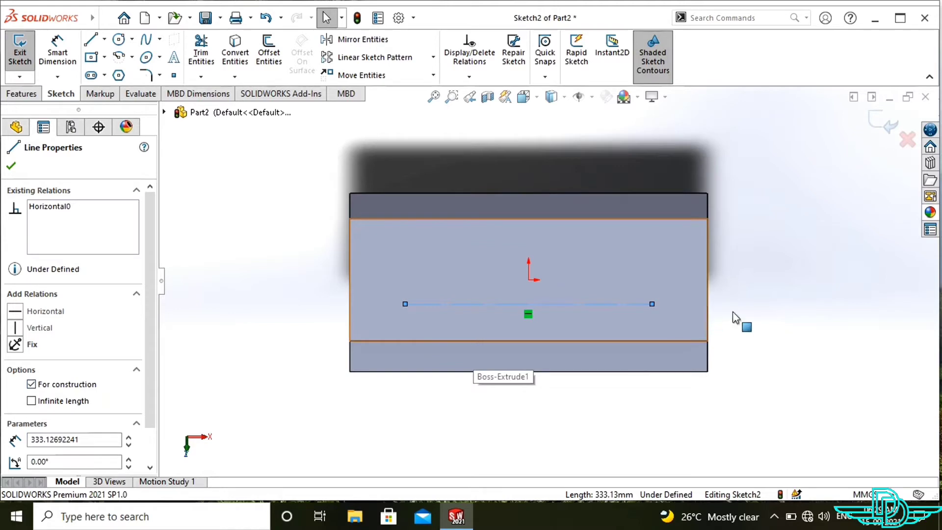
# Dimension the horizontal construction line's length as 292.1 mm
pyautogui.moveTo(733, 312); pyautogui.dragTo(756, 233, button='right')
pyautogui.click(563, 305)
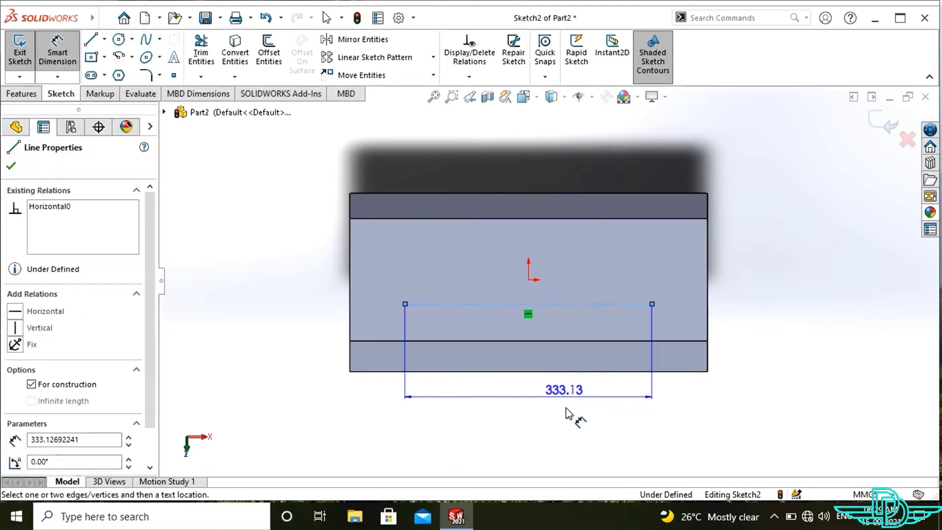
pyautogui.click(567, 414)
pyautogui.write('2')
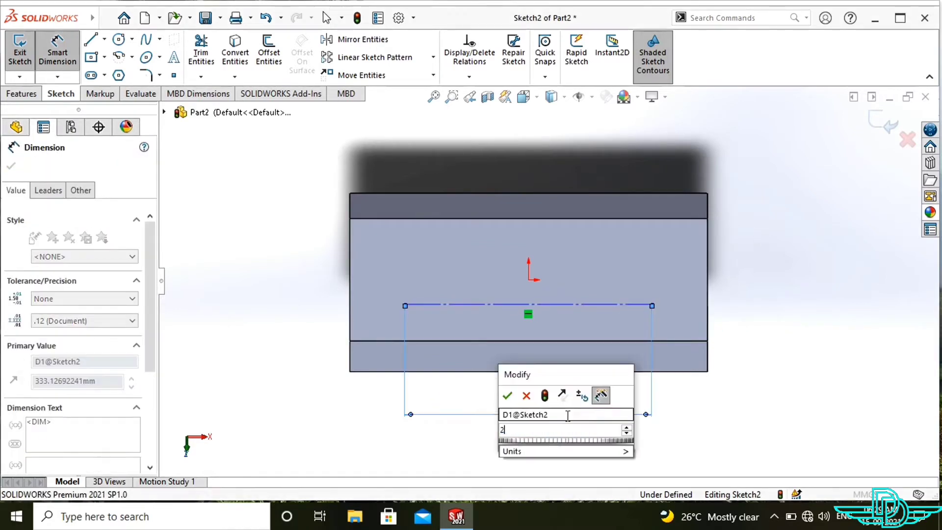
pyautogui.write('92.1')
pyautogui.press('Return')
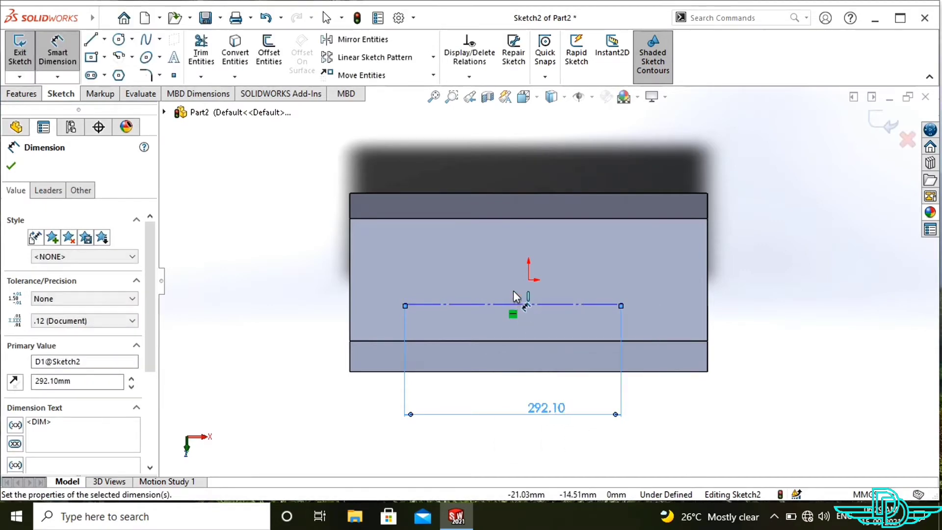
pyautogui.press('Escape')
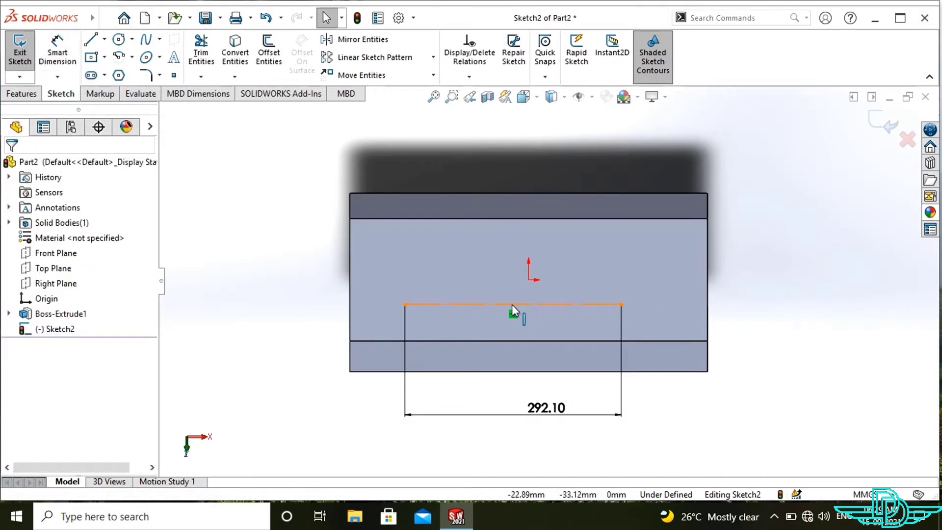
# Make the construction line's midpoint coincident with the origin
pyautogui.click(511, 304)
pyautogui.click(530, 281)
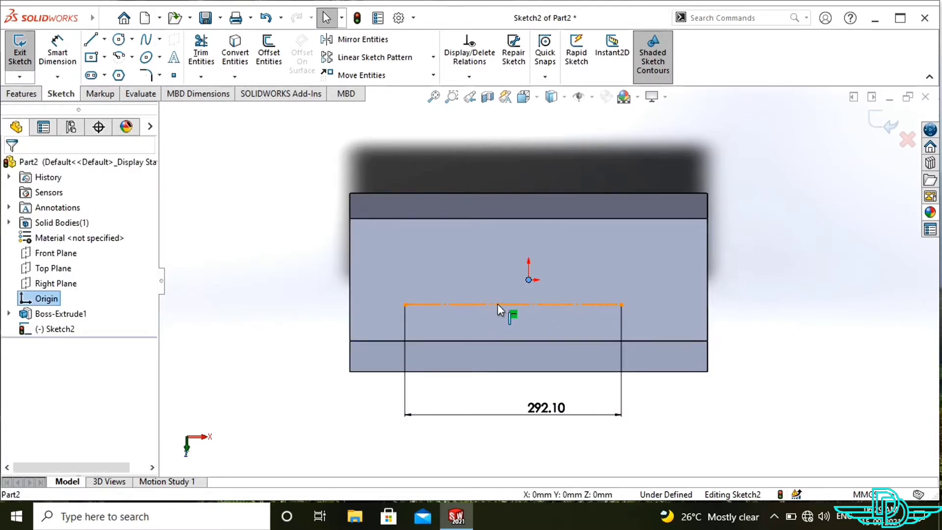
pyautogui.click(513, 304)
pyautogui.keyDown('ctrl'); pyautogui.click(529, 279); pyautogui.keyUp('ctrl')
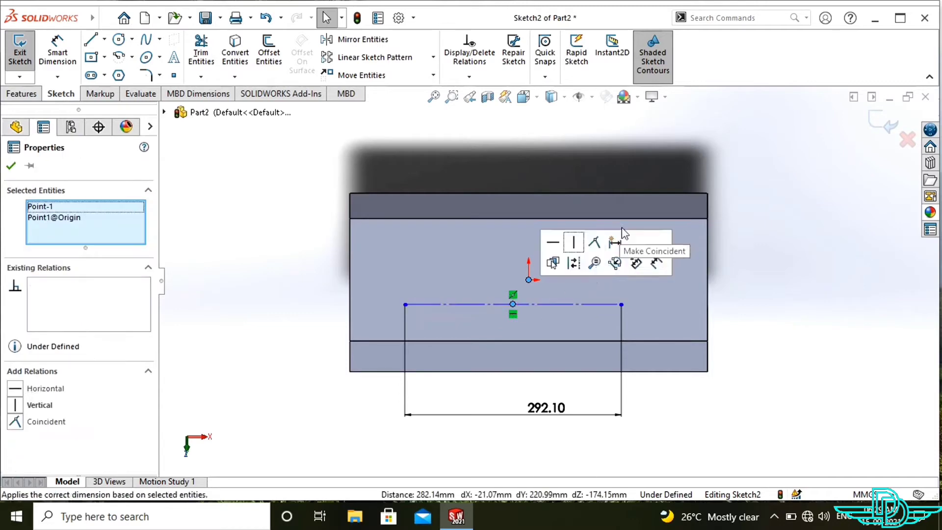
pyautogui.click(594, 242)
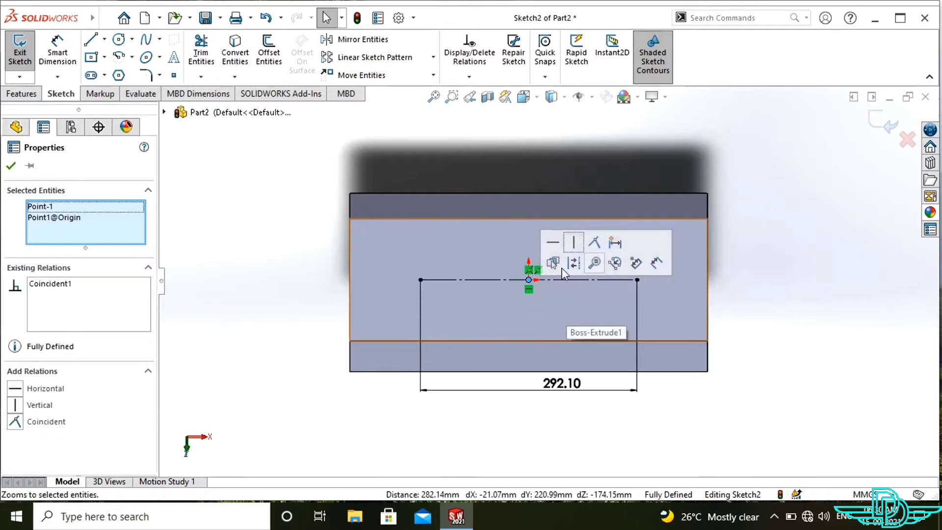
pyautogui.click(812, 356)
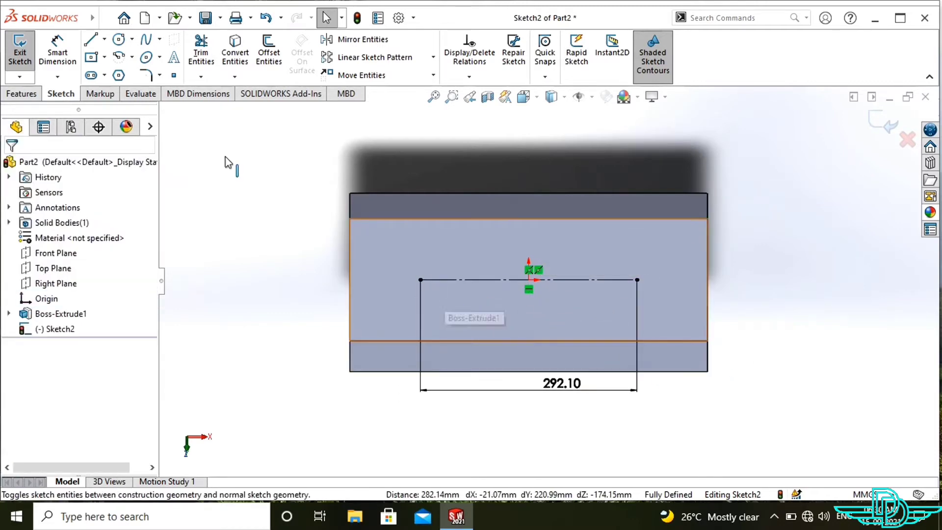
# Draw three circles of about 82 to 92 mm diameter, centred on the construction line's two endpoints and on the origin
pyautogui.click(119, 40)
pyautogui.click(421, 280)
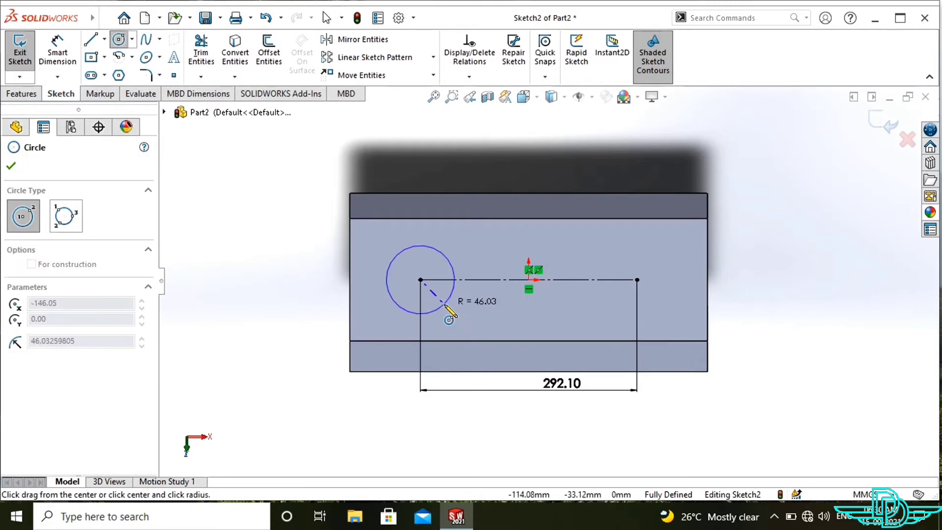
pyautogui.click(445, 305)
pyautogui.click(551, 303)
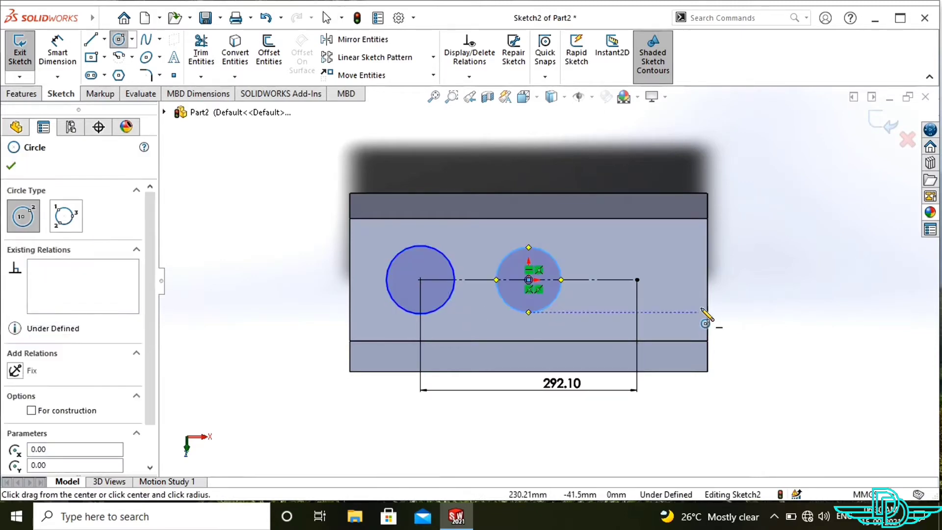
pyautogui.click(637, 279)
pyautogui.click(662, 301)
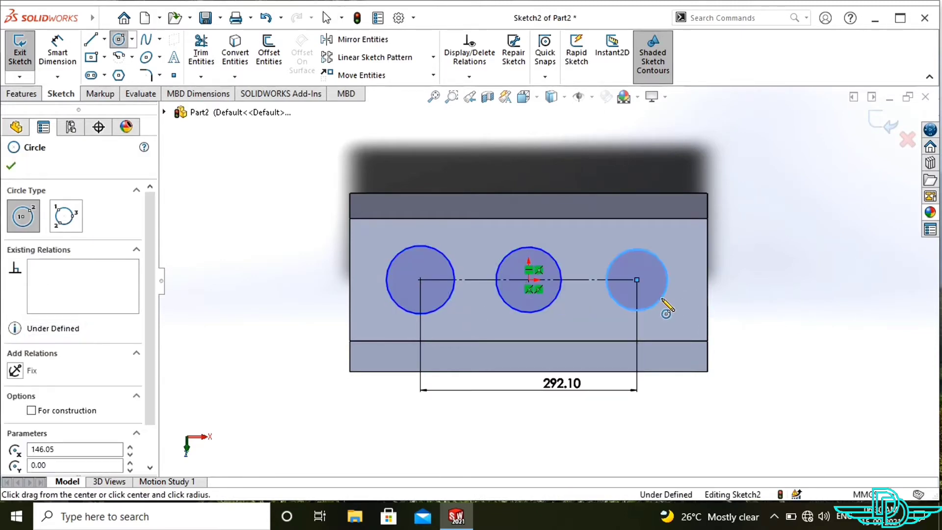
pyautogui.press('Escape')
# Dimension the diameter of the circle at the construction line's right endpoint as 127 mm
pyautogui.moveTo(816, 323); pyautogui.dragTo(806, 300, button='middle')
pyautogui.moveTo(805, 301); pyautogui.dragTo(699, 271, button='right')
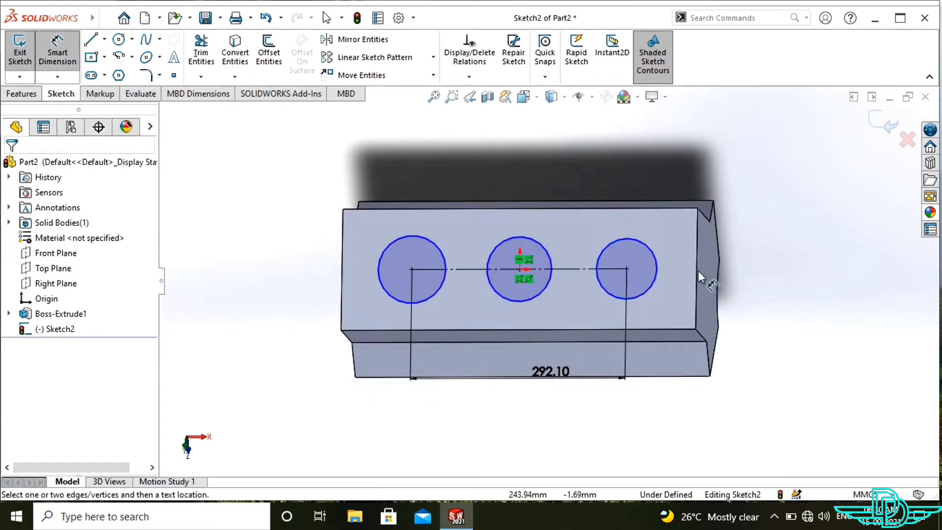
pyautogui.click(645, 292)
pyautogui.click(784, 289)
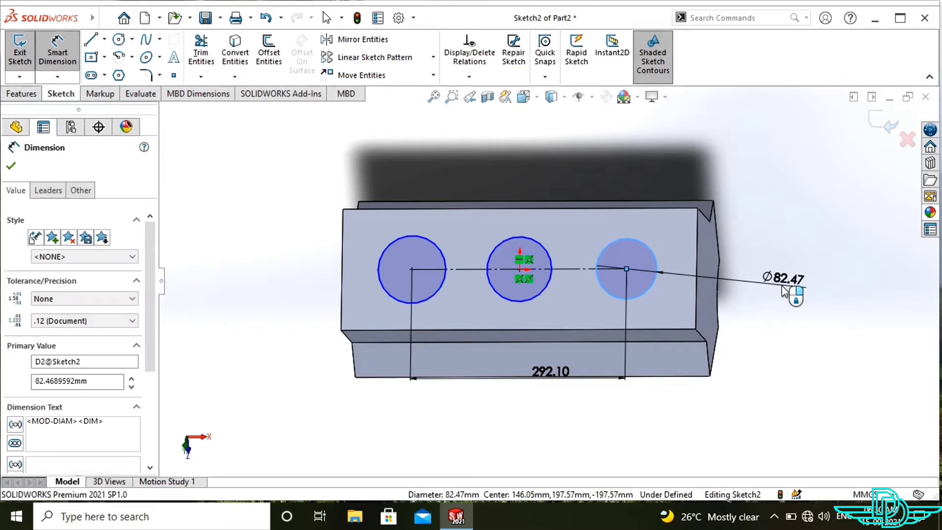
pyautogui.press('Return')
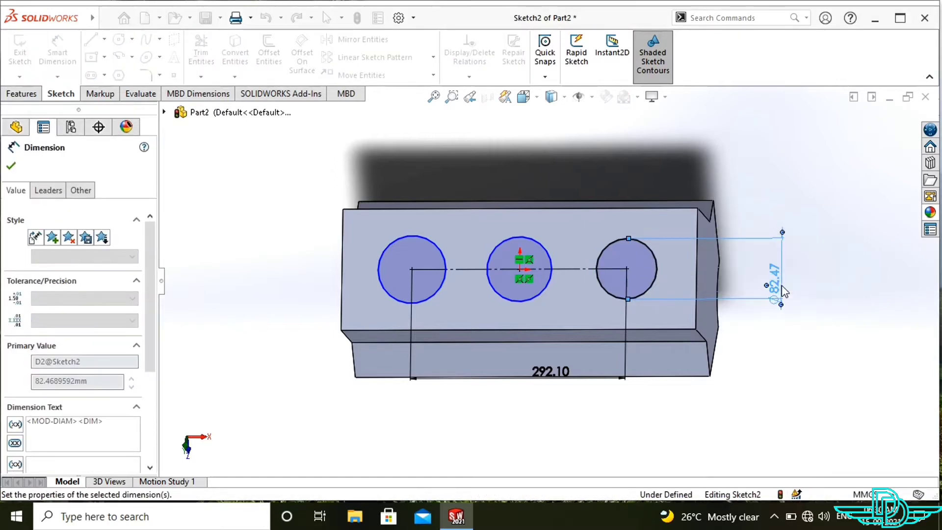
pyautogui.press('Escape')
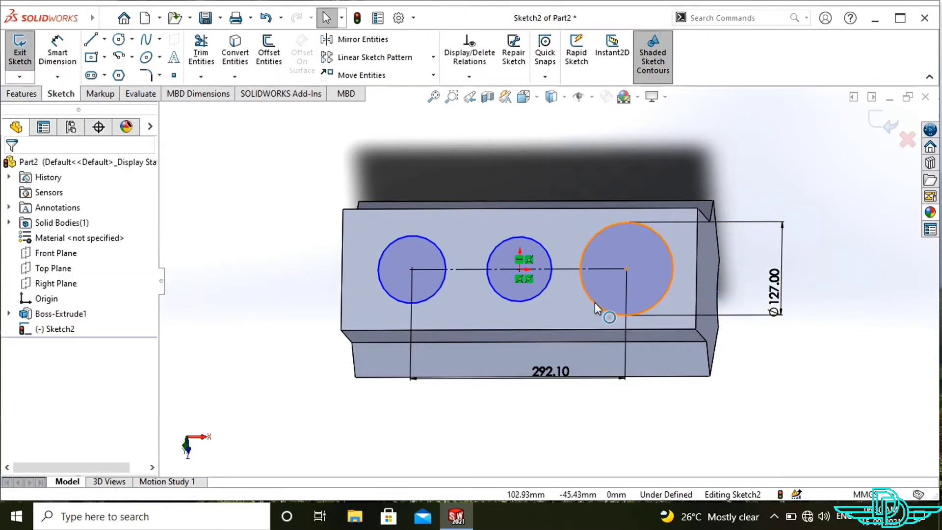
# Apply an Equal relation to all three circles
pyautogui.click(595, 303)
pyautogui.keyDown('ctrl'); pyautogui.click(549, 292); pyautogui.keyUp('ctrl')
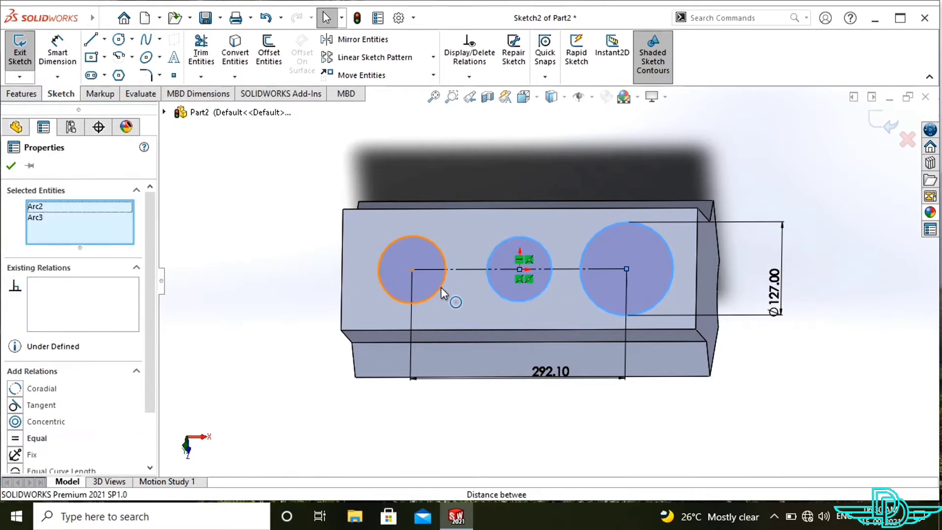
pyautogui.keyDown('ctrl'); pyautogui.click(441, 289); pyautogui.keyUp('ctrl')
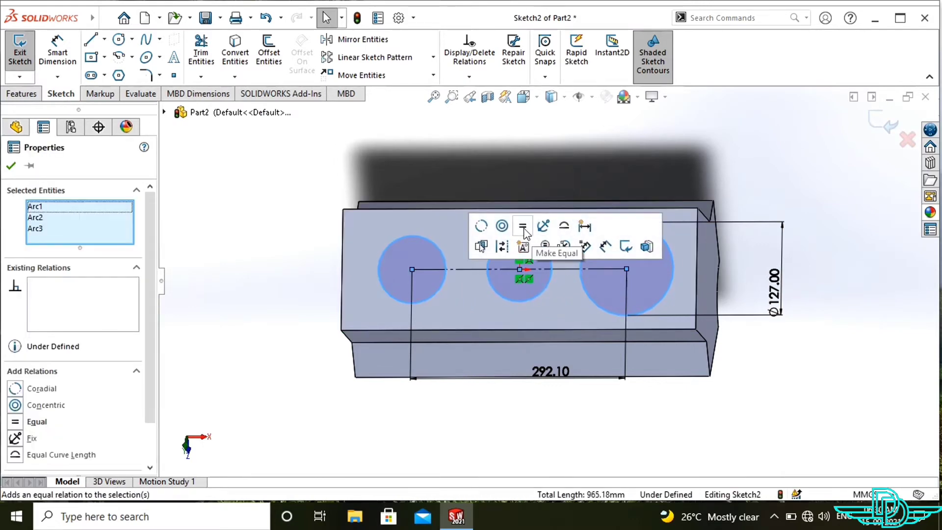
pyautogui.click(523, 227)
pyautogui.click(800, 382)
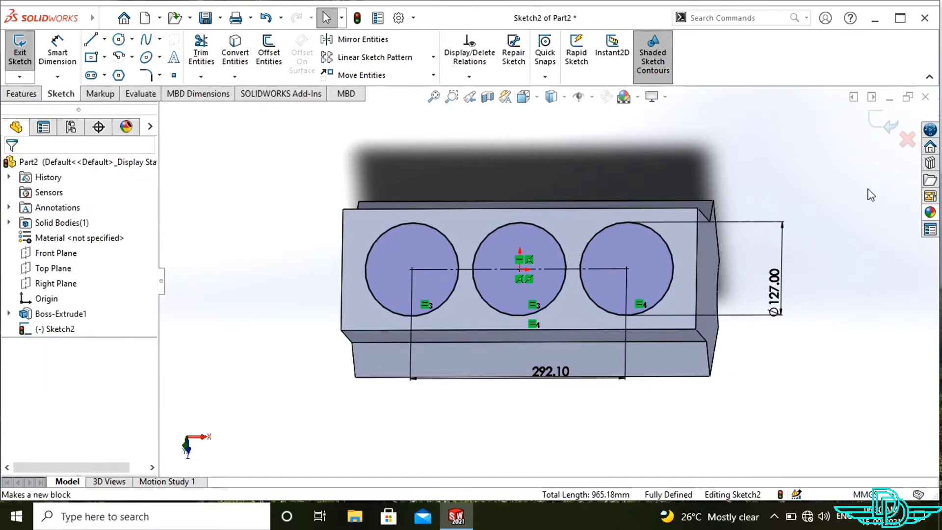
# Cut the three circles through the body with an Extruded Cut using the Through All end condition
pyautogui.click(22, 94)
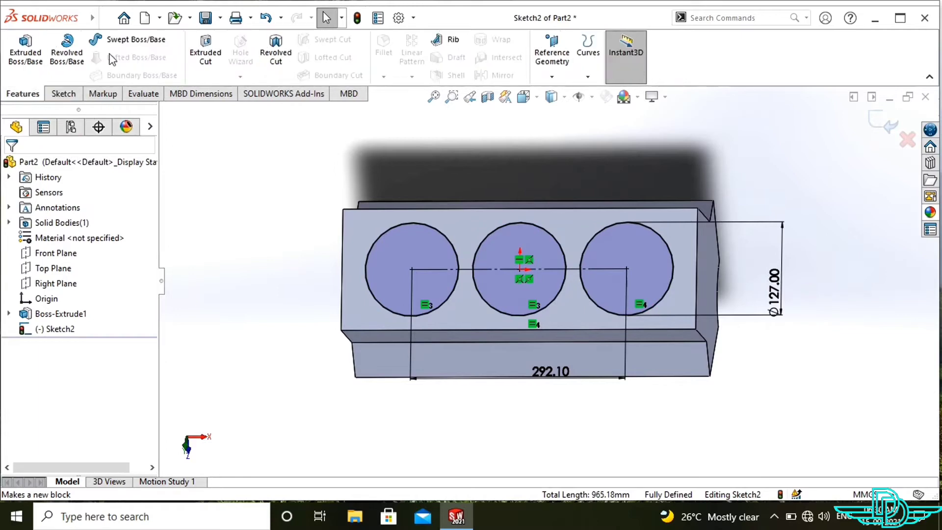
pyautogui.click(216, 59)
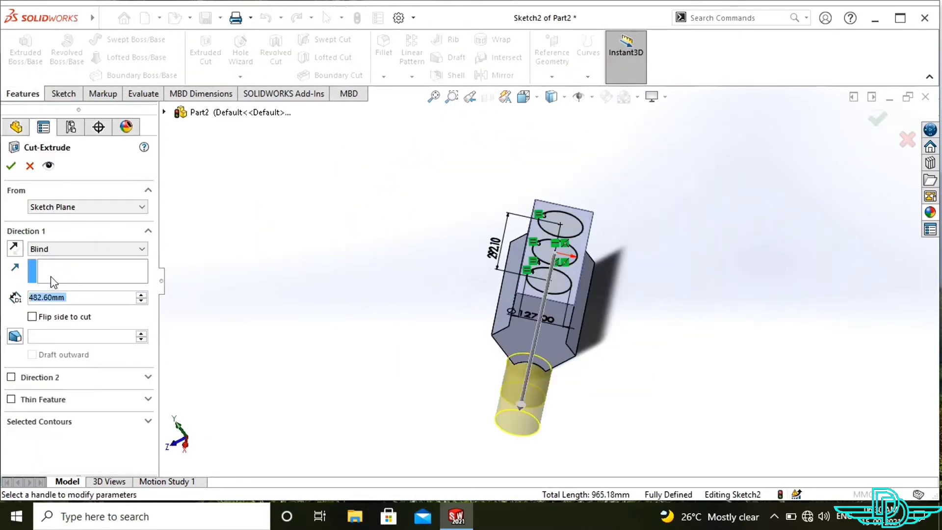
pyautogui.click(54, 249)
pyautogui.click(47, 270)
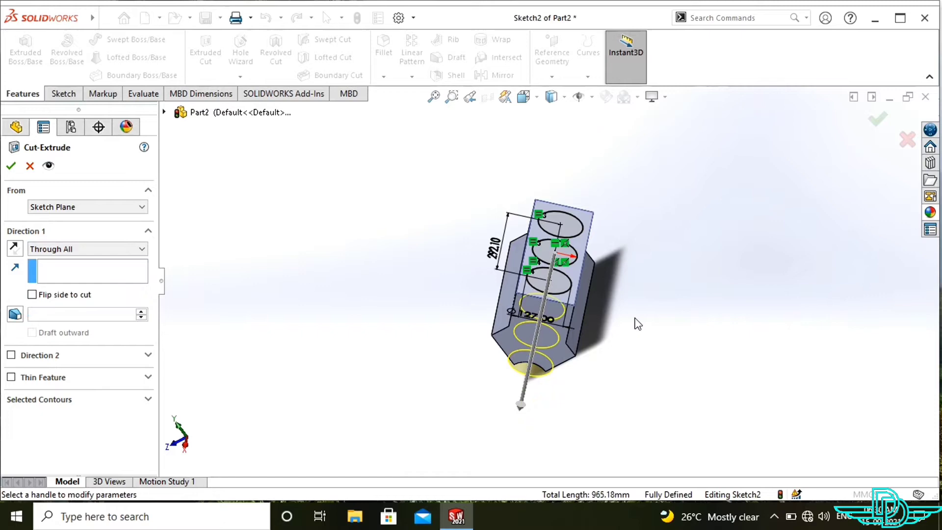
pyautogui.click(10, 166)
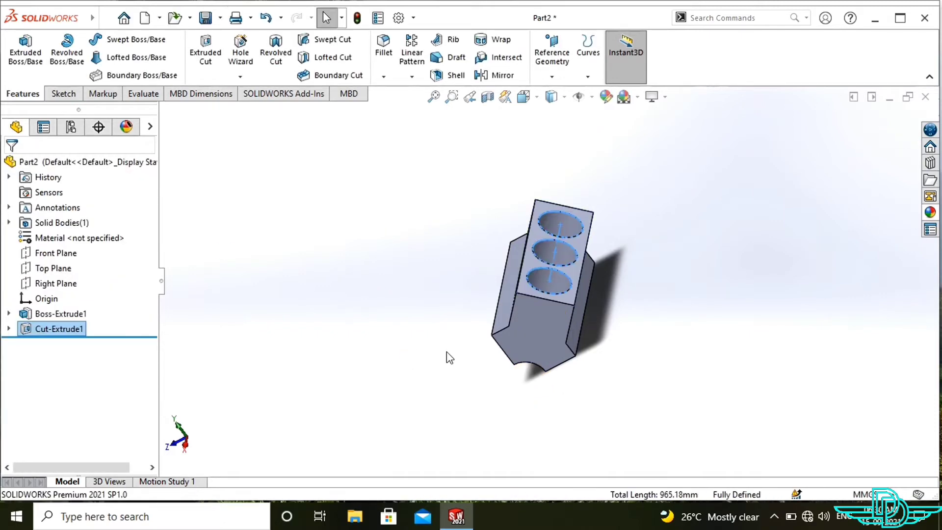
# Start a sketch on the angled face and draw two circles about 164 mm in diameter, concentric with the left and middle holes
pyautogui.moveTo(780, 298); pyautogui.dragTo(707, 372, button='middle')
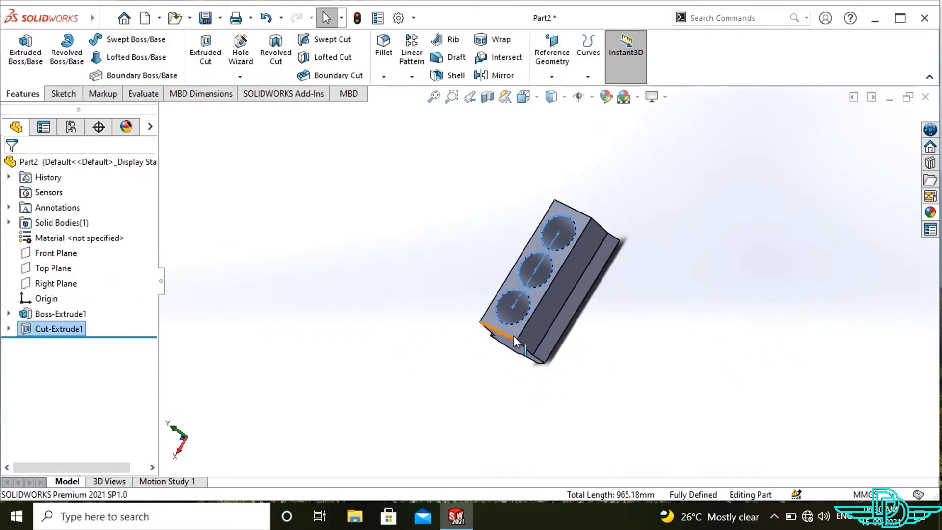
pyautogui.click(514, 334)
pyautogui.click(579, 297)
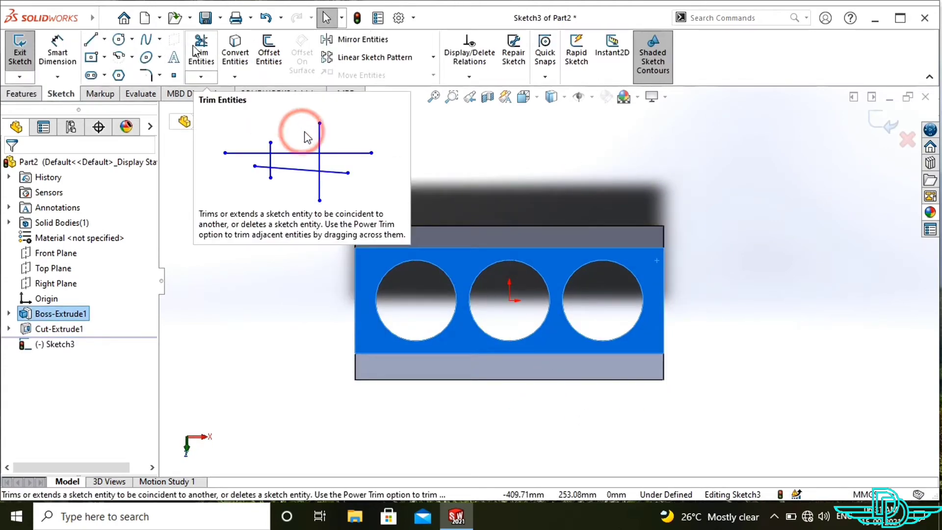
pyautogui.click(118, 40)
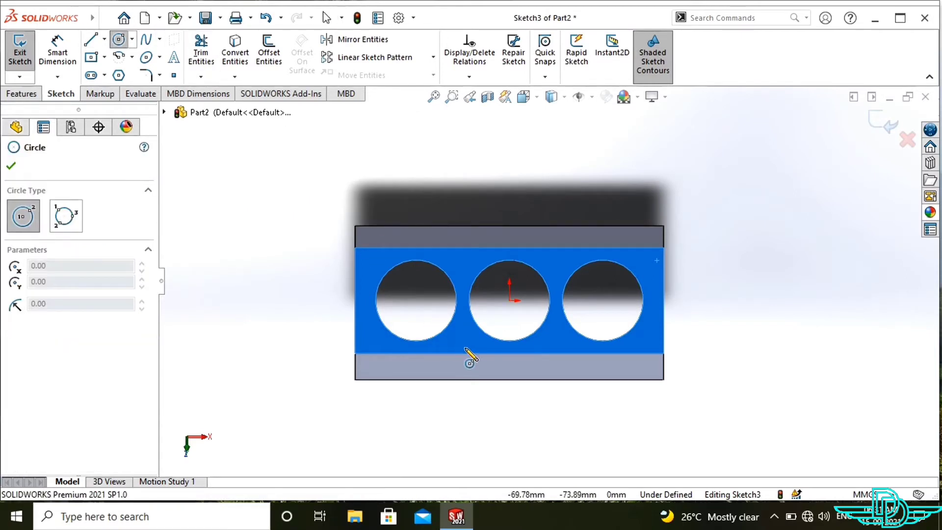
pyautogui.click(416, 301)
pyautogui.click(462, 337)
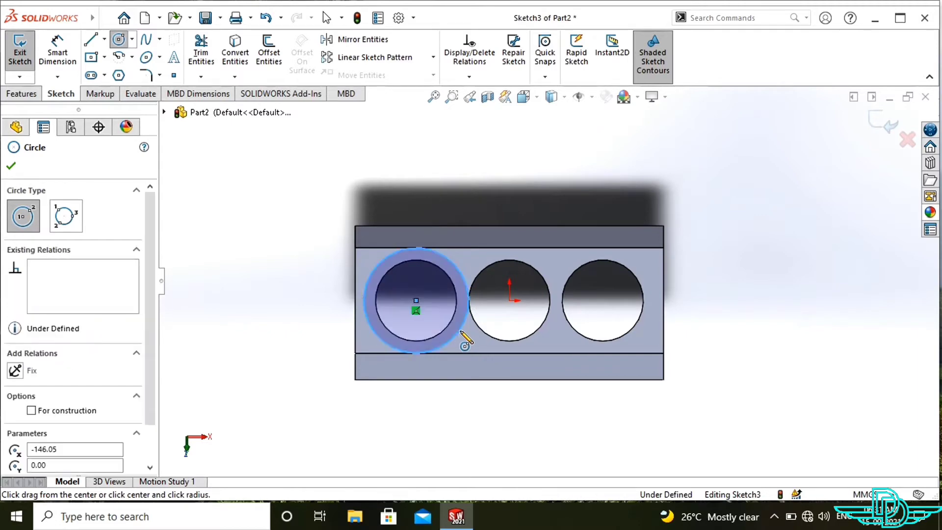
pyautogui.click(511, 301)
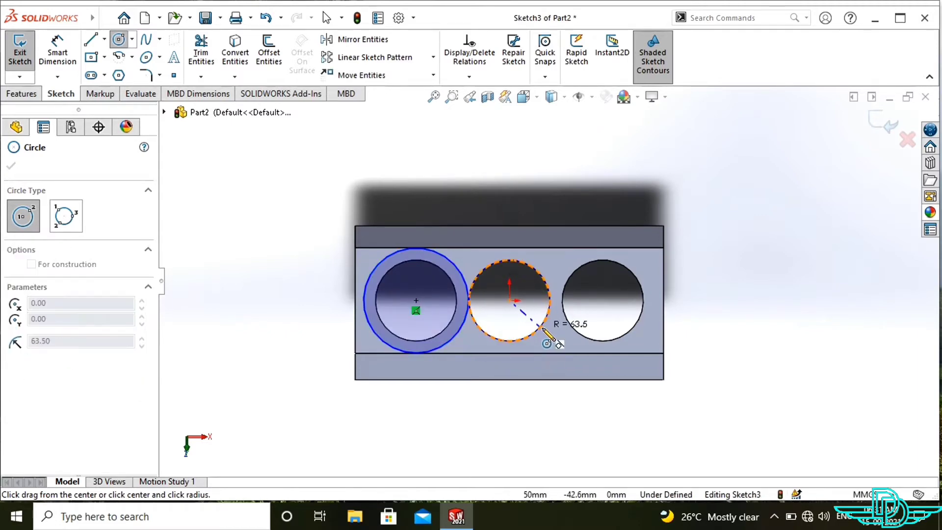
pyautogui.click(522, 347)
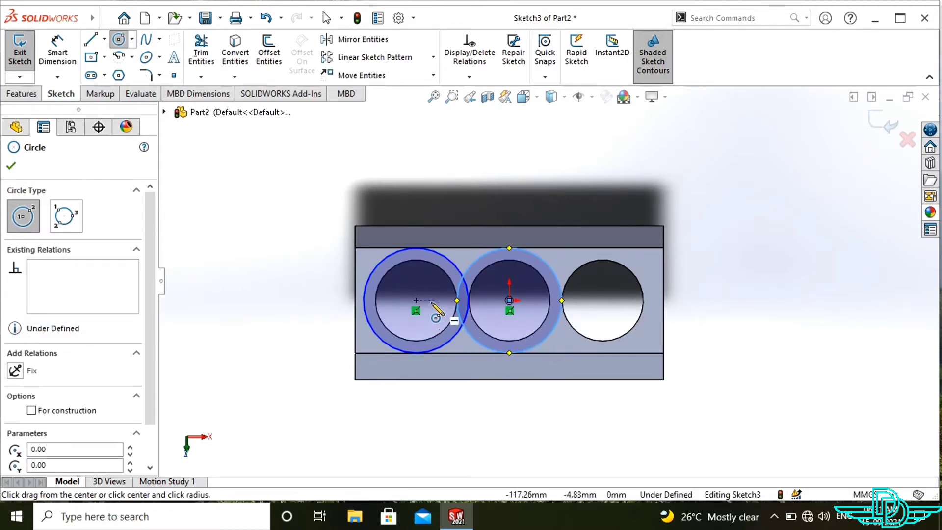
# Draw a larger circle about 253 mm in diameter centred on the left hole and convert it to construction geometry
pyautogui.click(416, 301)
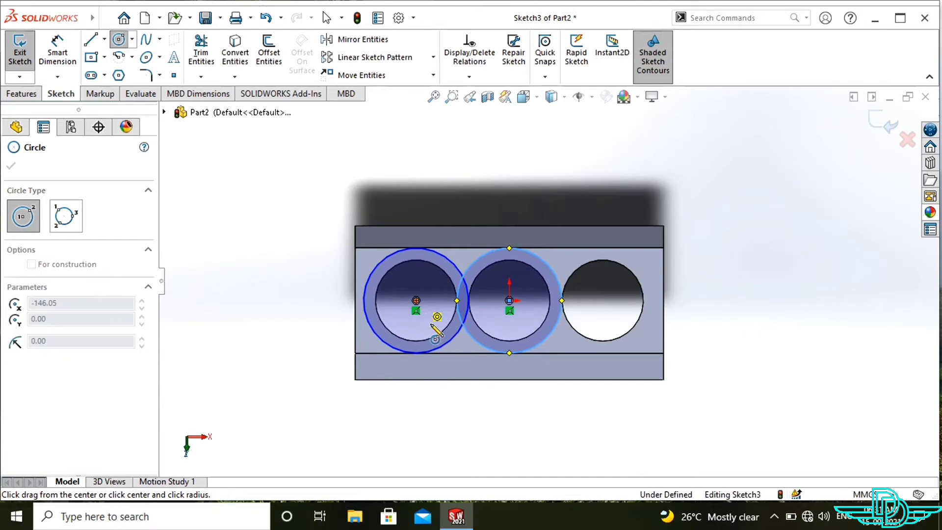
pyautogui.click(465, 366)
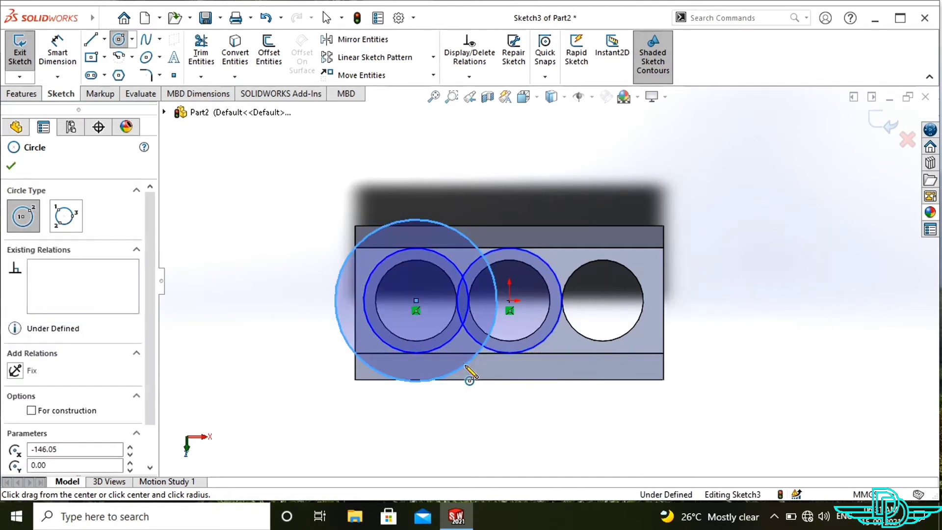
pyautogui.press('Escape')
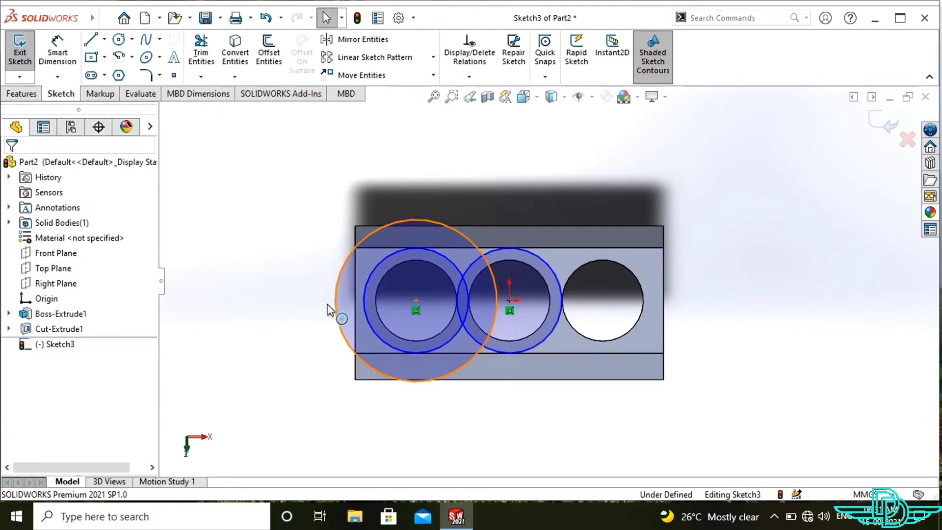
pyautogui.click(329, 308)
pyautogui.click(31, 352)
pyautogui.click(250, 336)
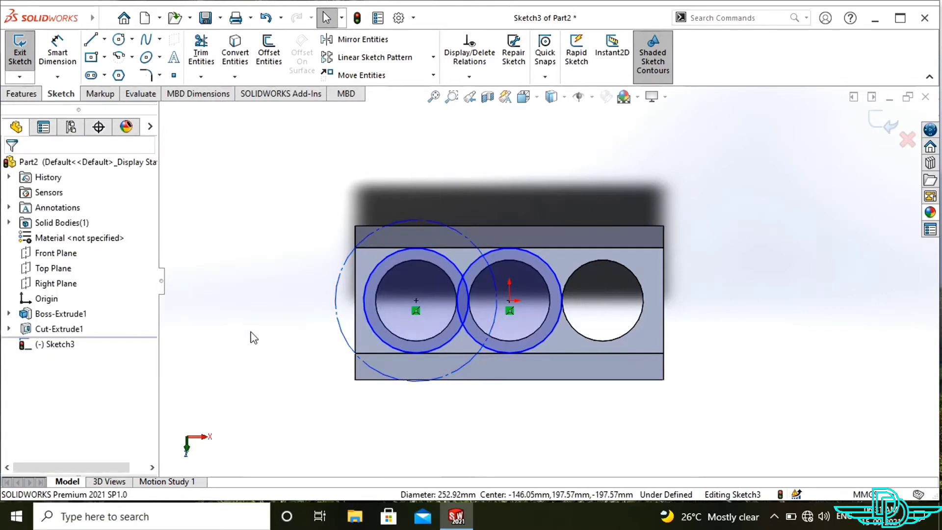
# Dimension the diameter of the solid circle around the left hole as 152.4 mm
pyautogui.moveTo(250, 337); pyautogui.dragTo(242, 296, button='middle')
pyautogui.scroll(1, 242, 296)
pyautogui.moveTo(243, 293); pyautogui.dragTo(258, 230, button='right')
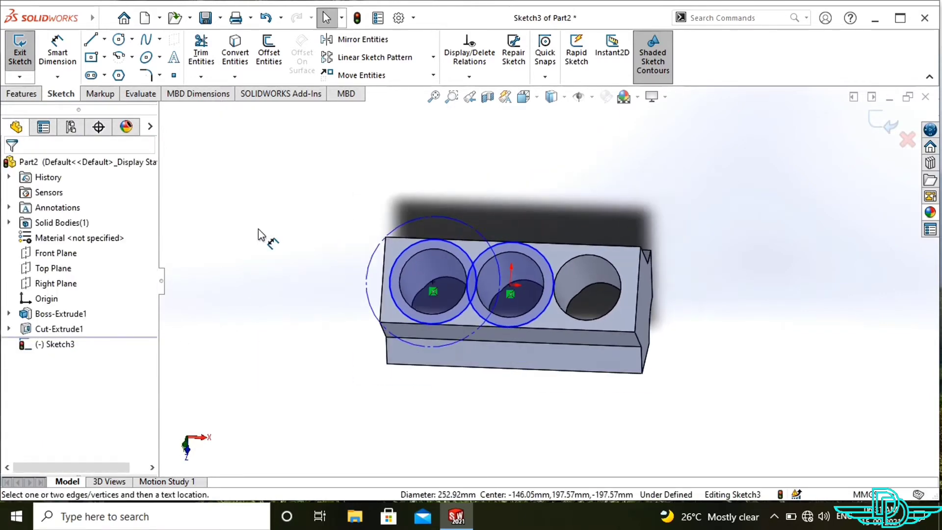
pyautogui.click(462, 310)
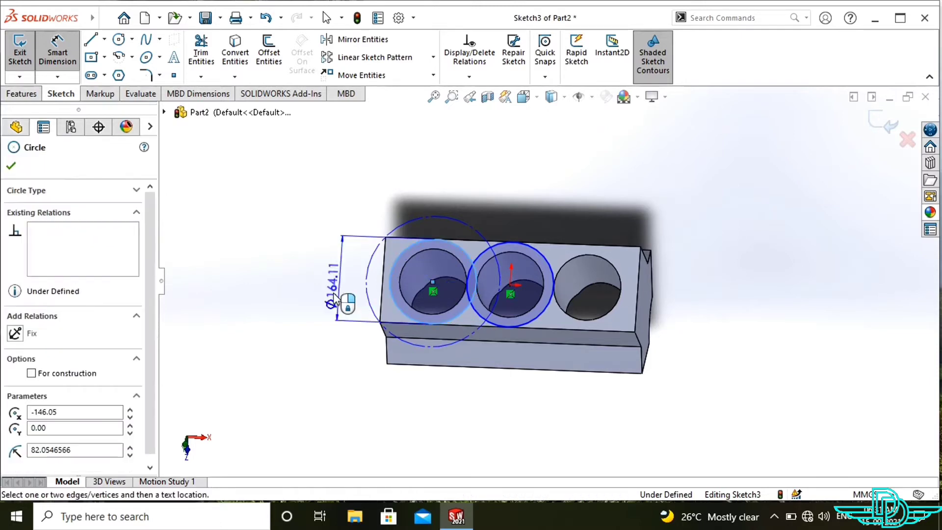
pyautogui.click(319, 290)
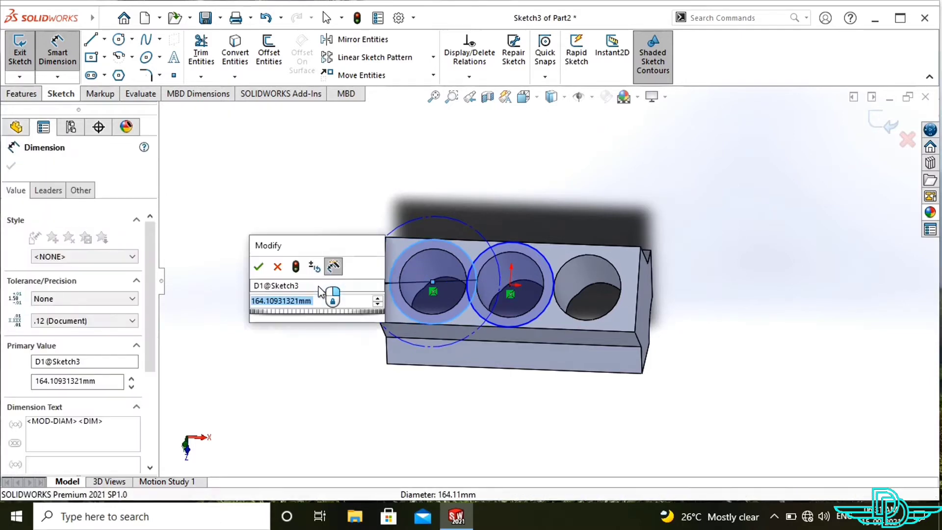
pyautogui.write('152')
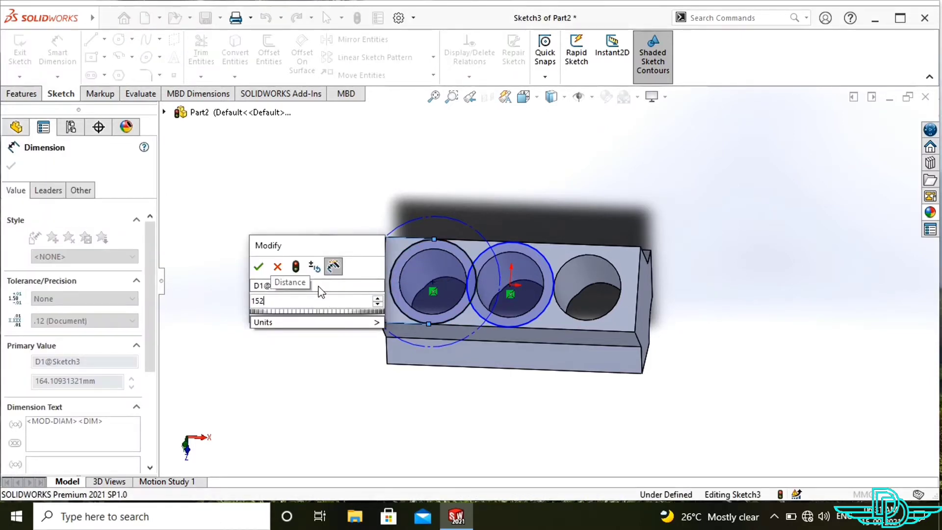
pyautogui.write('.4')
pyautogui.press('Return')
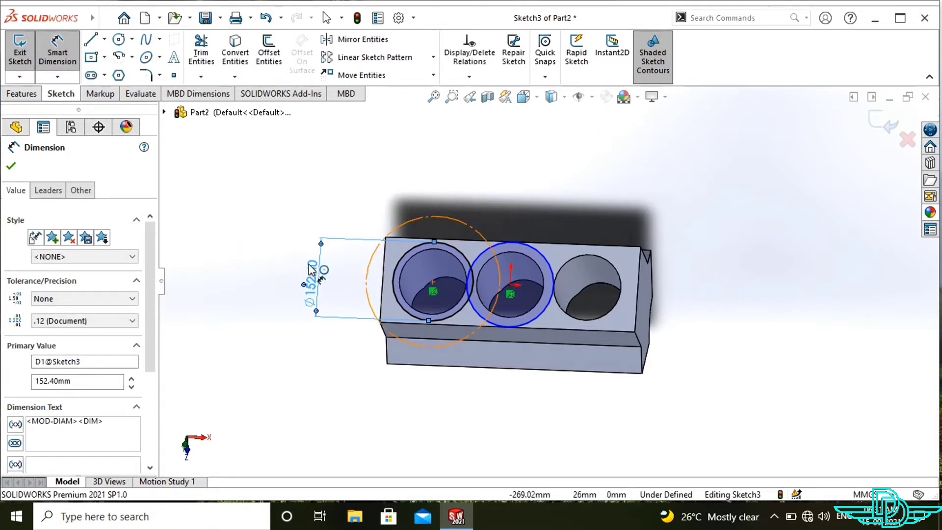
# Dimension the diameter of the construction circle around the left hole as 183.9 mm
pyautogui.click(367, 275)
pyautogui.click(267, 263)
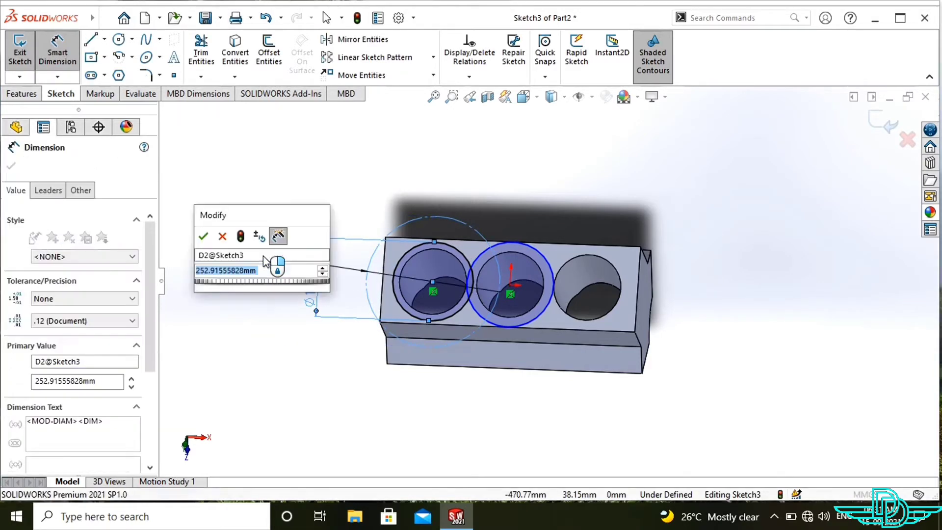
pyautogui.write('18')
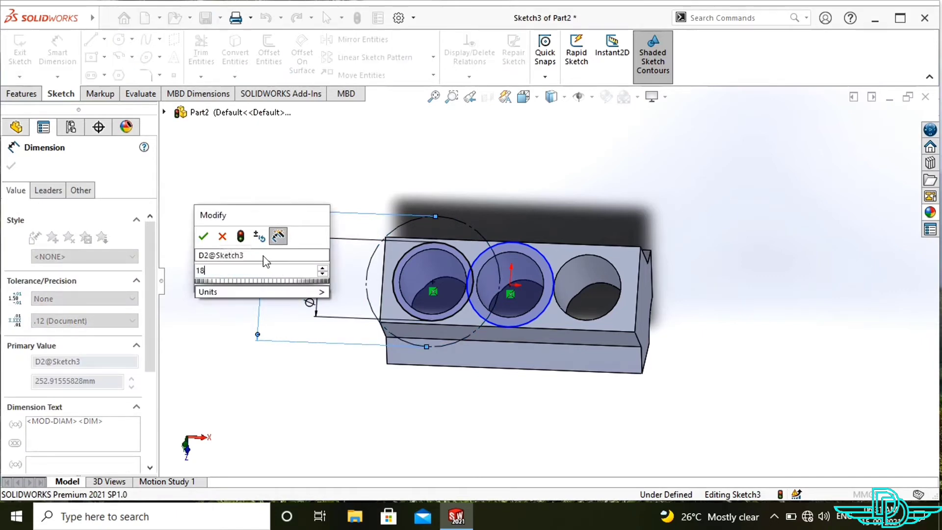
pyautogui.write('2.8')
pyautogui.press('Return')
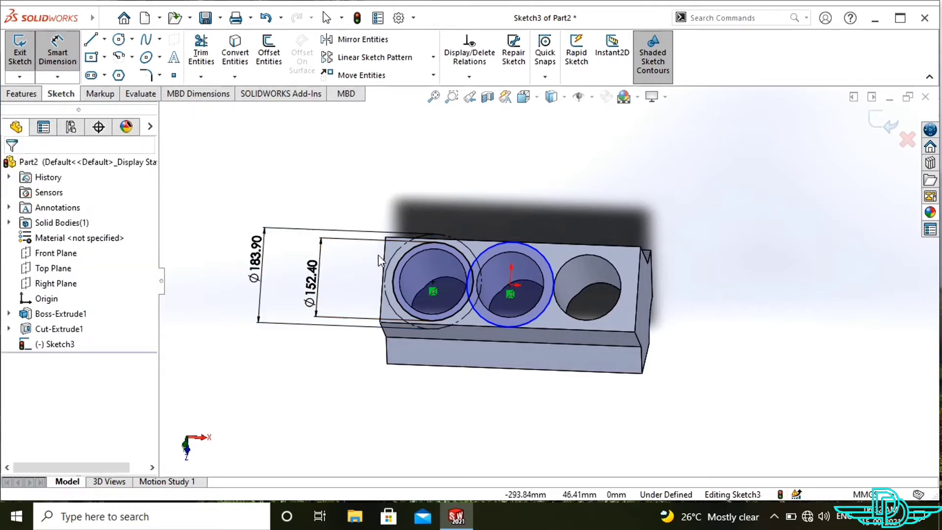
# Apply an Equal relation between the solid circles around the left and middle holes
pyautogui.press('Escape')
pyautogui.click(460, 248)
pyautogui.keyDown('ctrl'); pyautogui.click(491, 247); pyautogui.keyUp('ctrl')
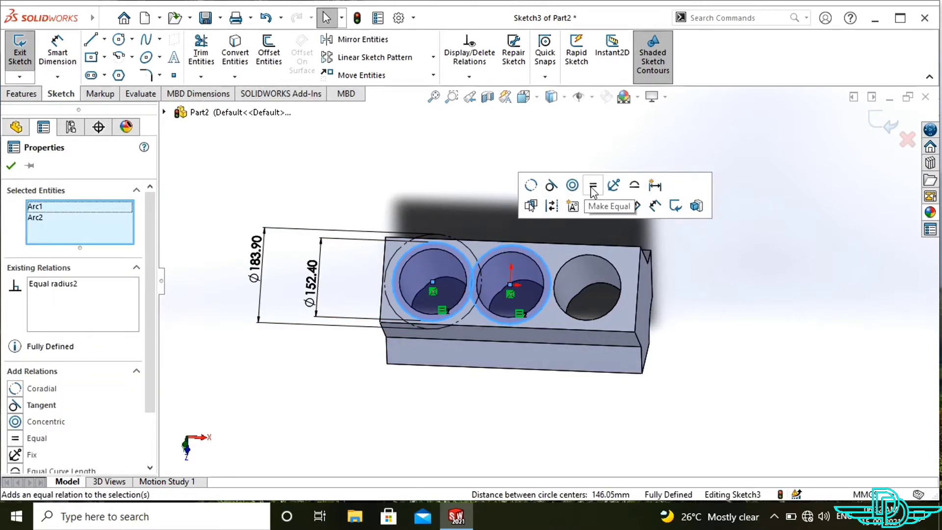
pyautogui.press('Escape')
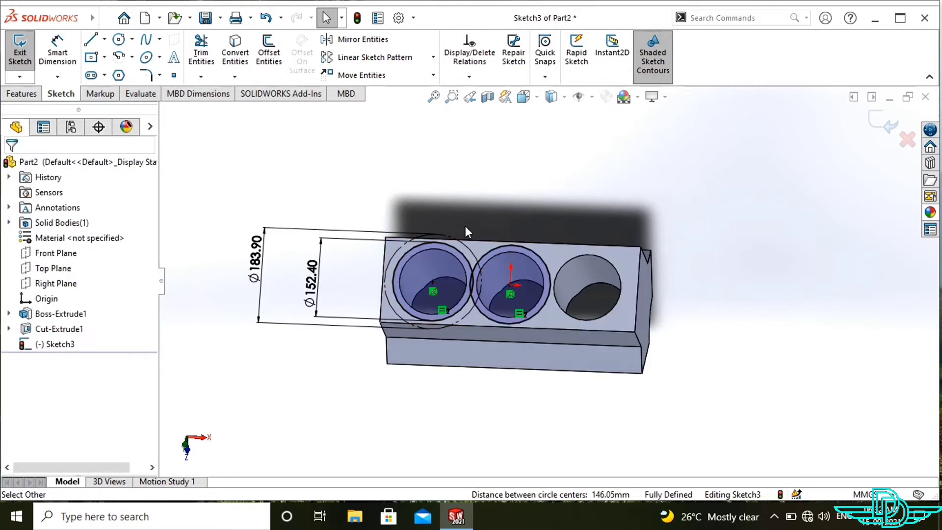
# Draw a small circle about 19 mm in diameter, centred on the construction circle in the upper gap between the left and middle holes
pyautogui.scroll(-3, 467, 230)
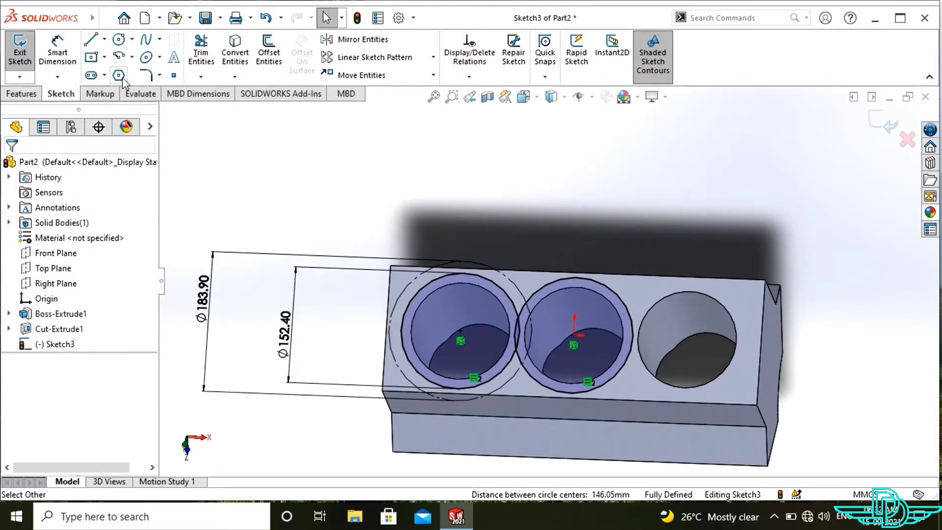
pyautogui.click(119, 40)
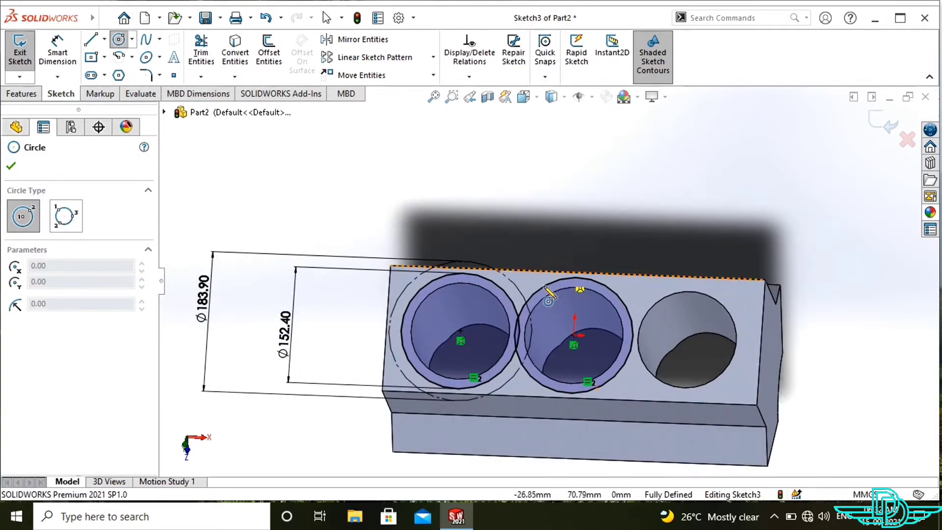
pyautogui.click(515, 285)
pyautogui.click(524, 289)
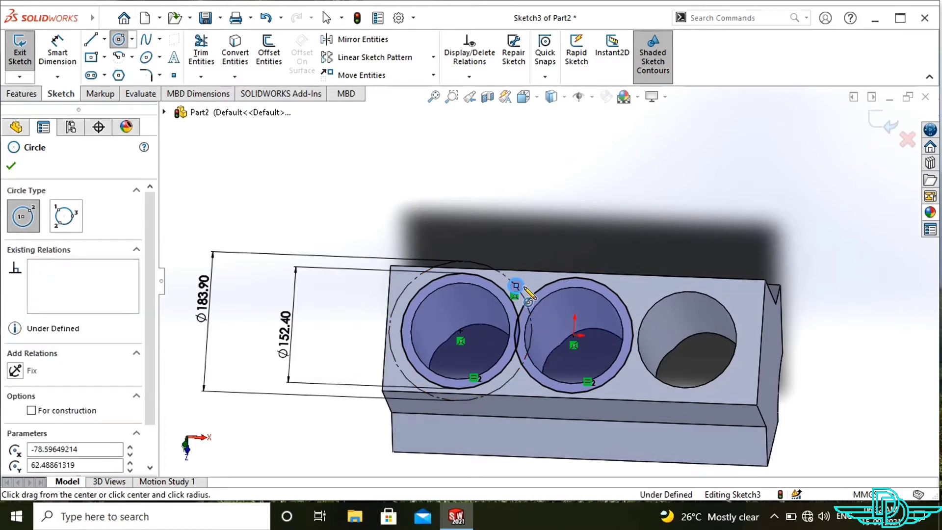
pyautogui.press('Escape')
# Dimension the diameter of the small circle on the construction circle as 25.4 mm
pyautogui.moveTo(544, 248); pyautogui.dragTo(543, 177, button='right')
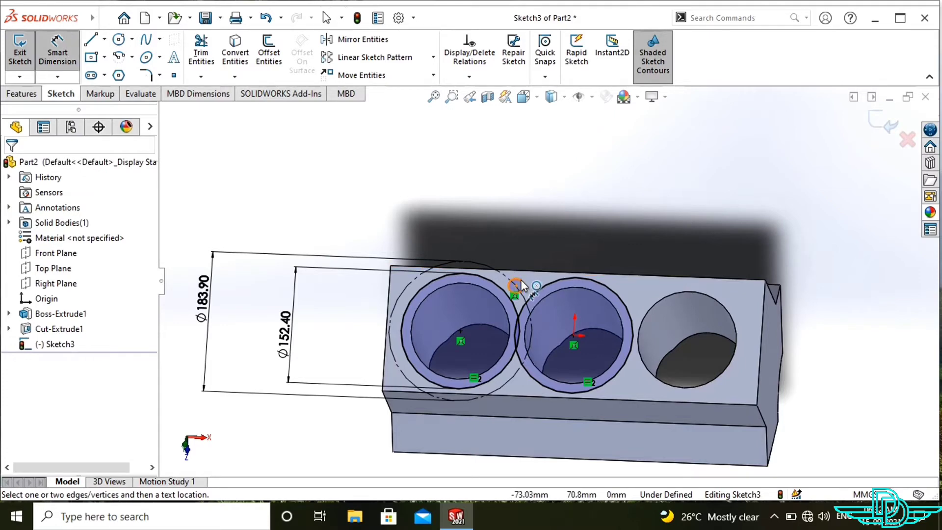
pyautogui.click(522, 283)
pyautogui.click(527, 223)
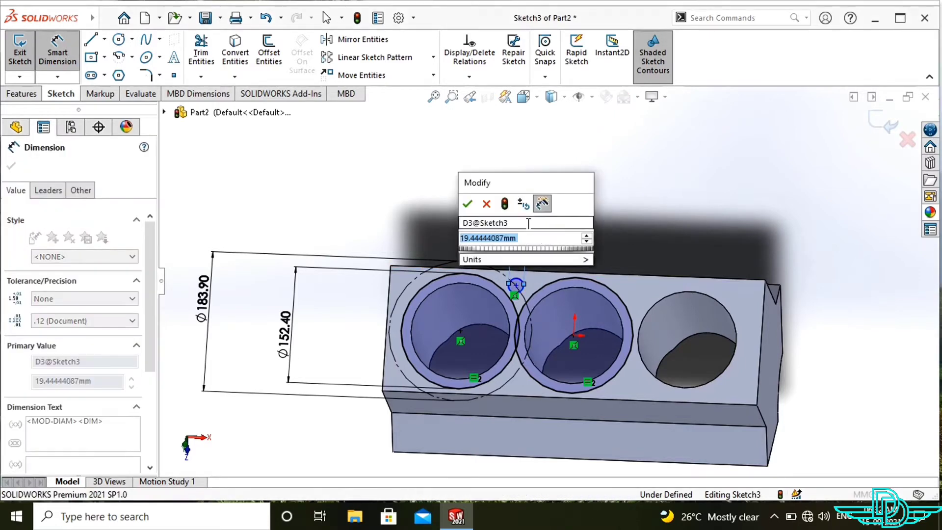
pyautogui.write('25.4')
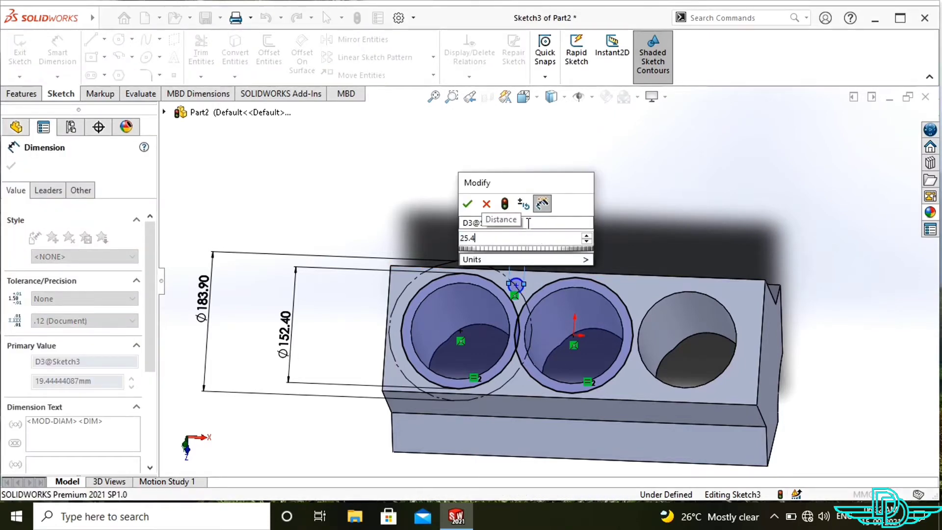
pyautogui.press('Return')
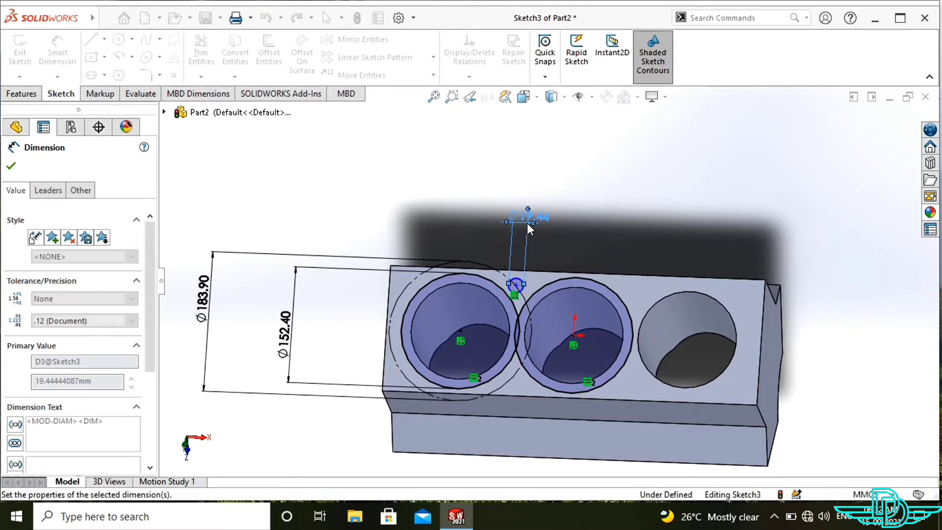
pyautogui.press('Escape')
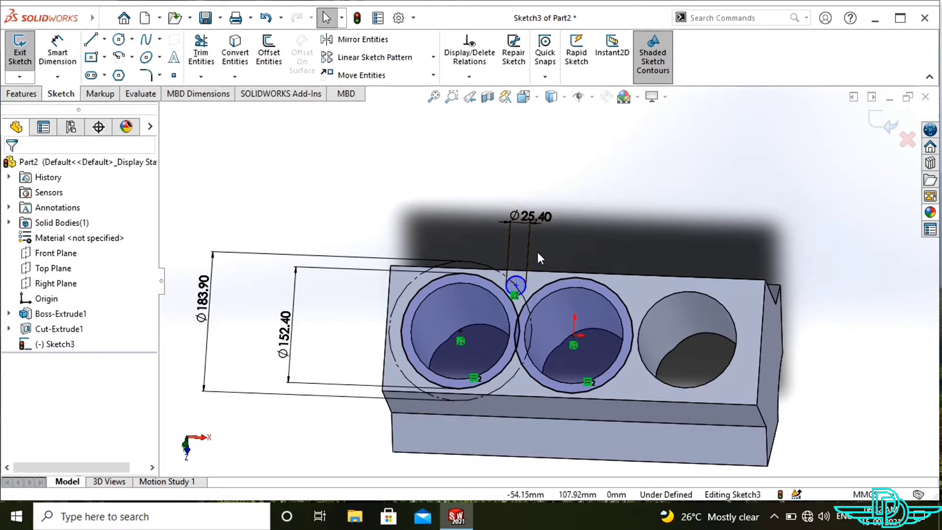
# Draw a 76.2 mm vertical centerline from the top of the left 152.4 mm circle to its centre, and a horizontal one from there into the middle circle
pyautogui.rightClick(50, 344)
pyautogui.click(83, 289)
pyautogui.scroll(-5, 591, 249)
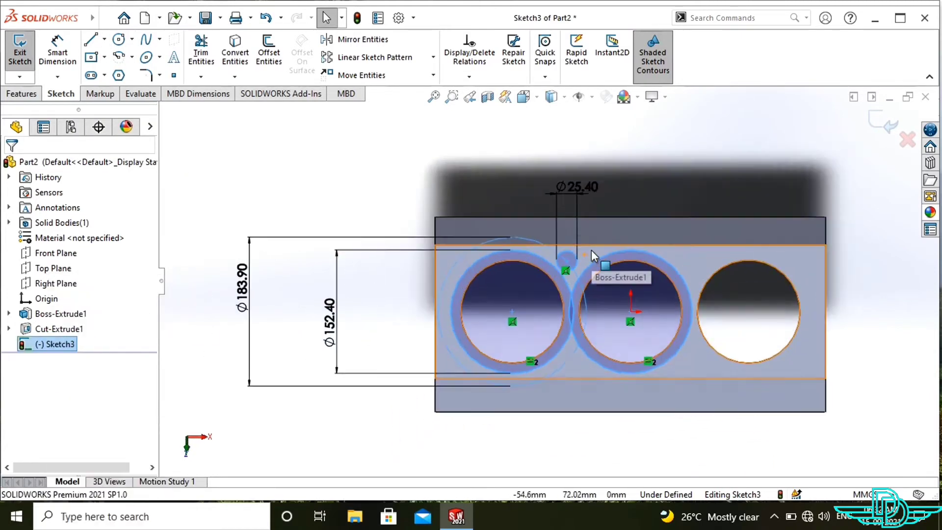
pyautogui.click(104, 39)
pyautogui.click(124, 72)
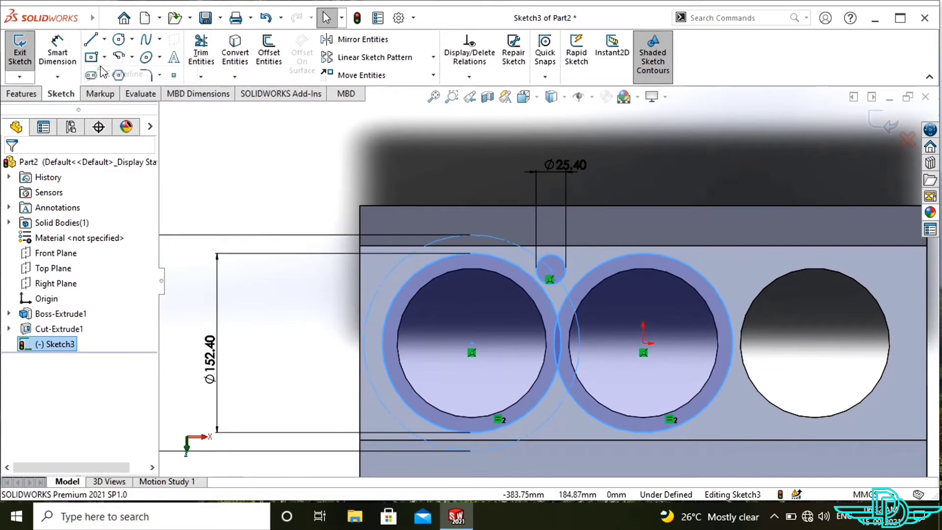
pyautogui.moveTo(472, 254); pyautogui.dragTo(472, 343)
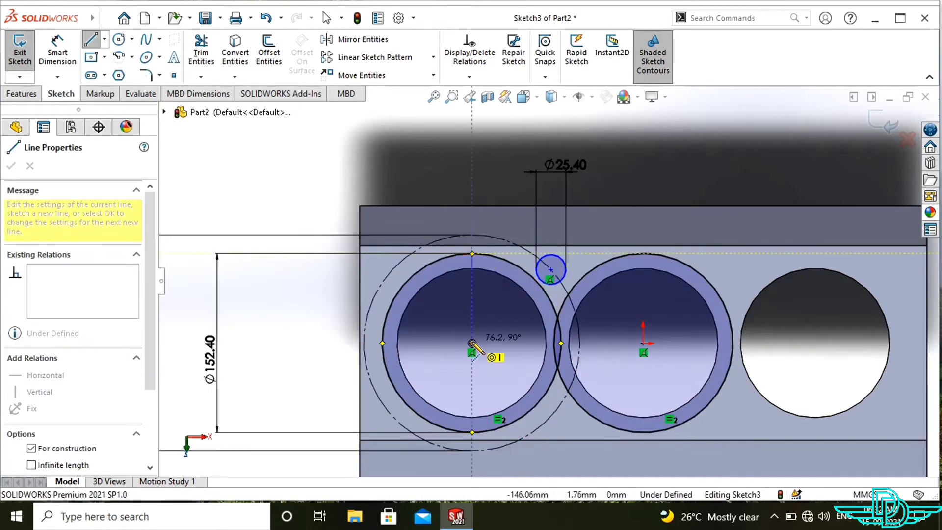
pyautogui.click(596, 343)
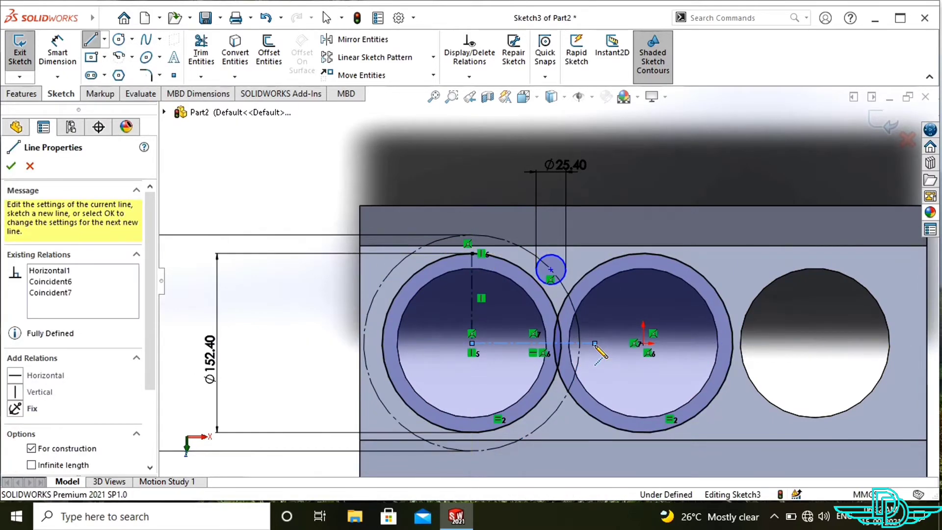
pyautogui.press('Escape')
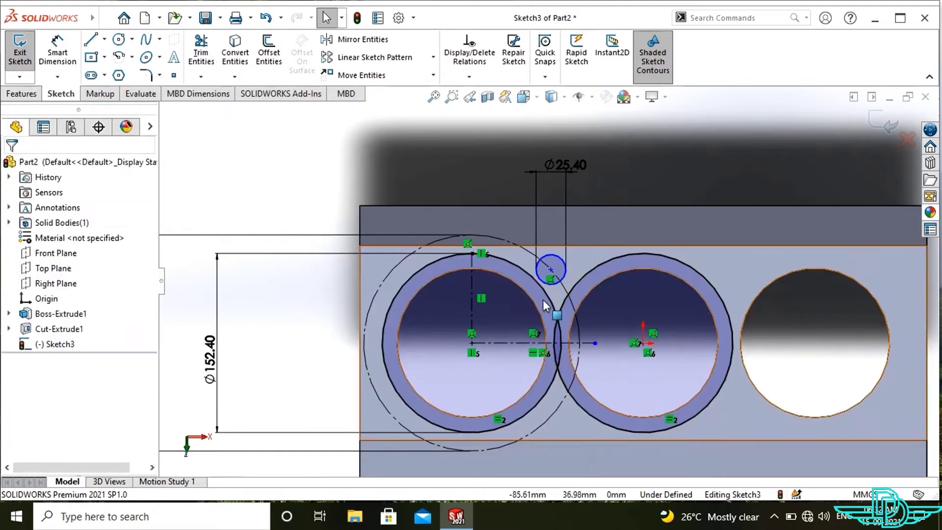
# Dimension the vertical distance between the small circle's centre and the middle hole's centre as 55.88 mm
pyautogui.moveTo(665, 176); pyautogui.dragTo(665, 147, button='right')
pyautogui.click(550, 270)
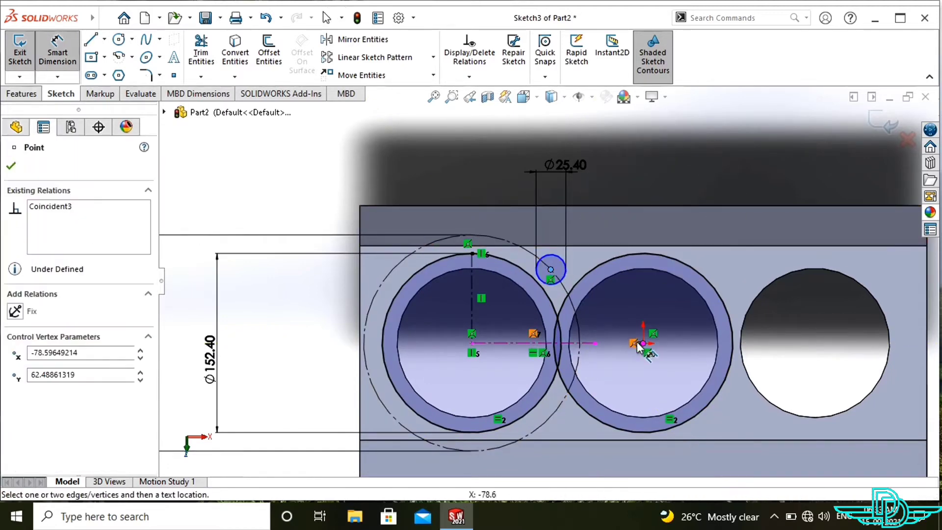
pyautogui.click(643, 343)
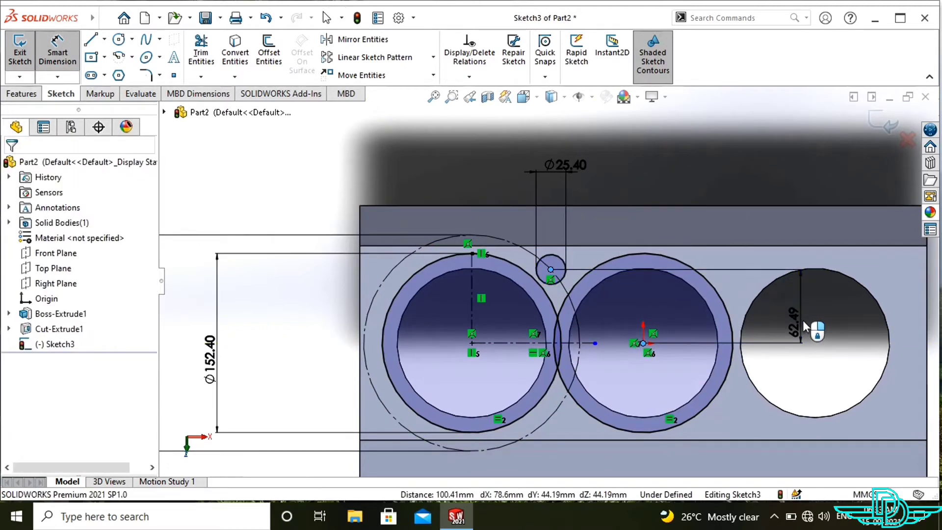
pyautogui.click(819, 330)
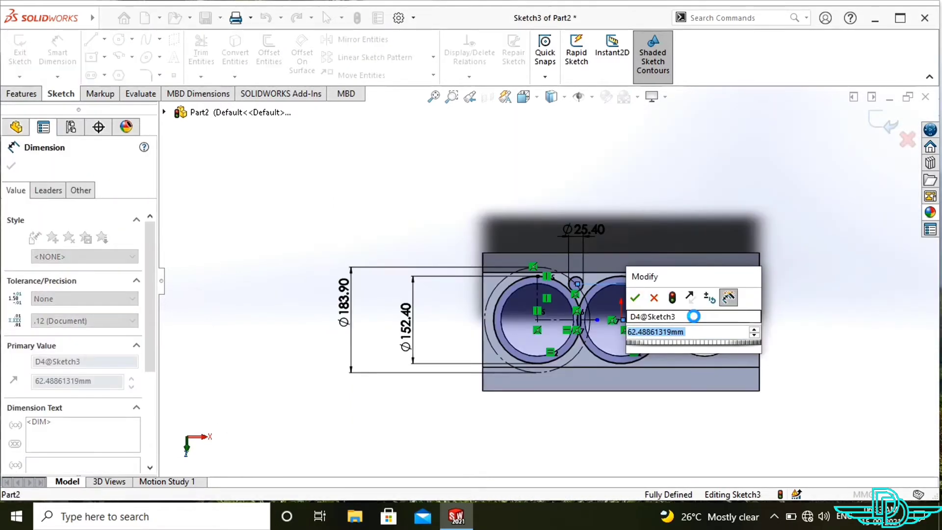
pyautogui.write('55')
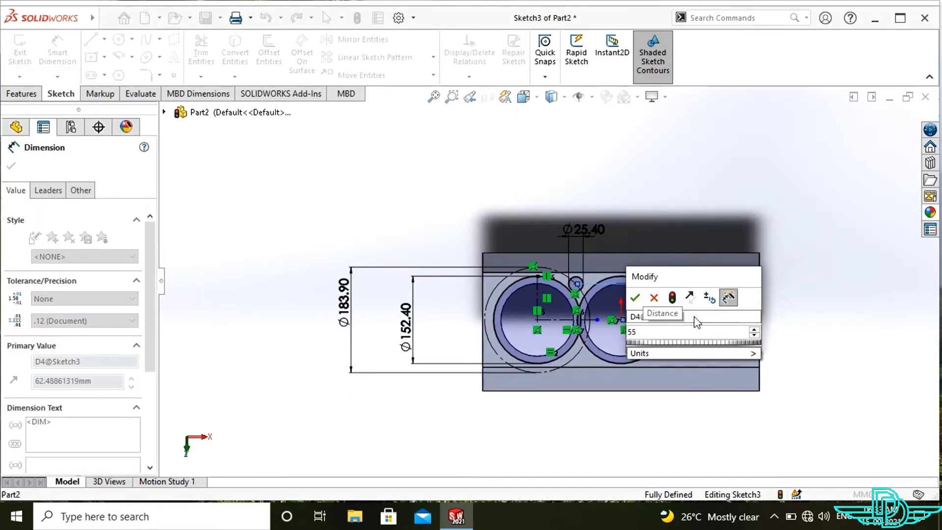
pyautogui.write('.88')
pyautogui.press('Return')
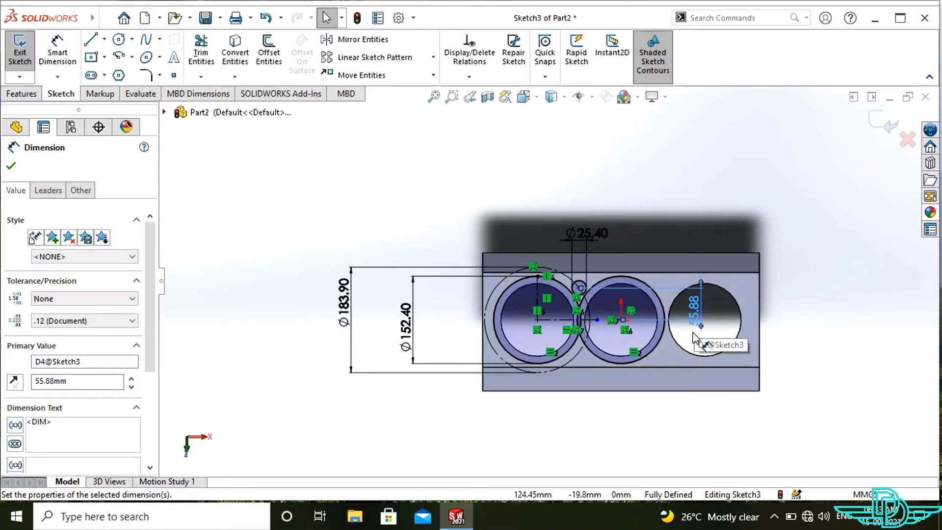
pyautogui.scroll(-4, 547, 296)
pyautogui.scroll(-1, 537, 299)
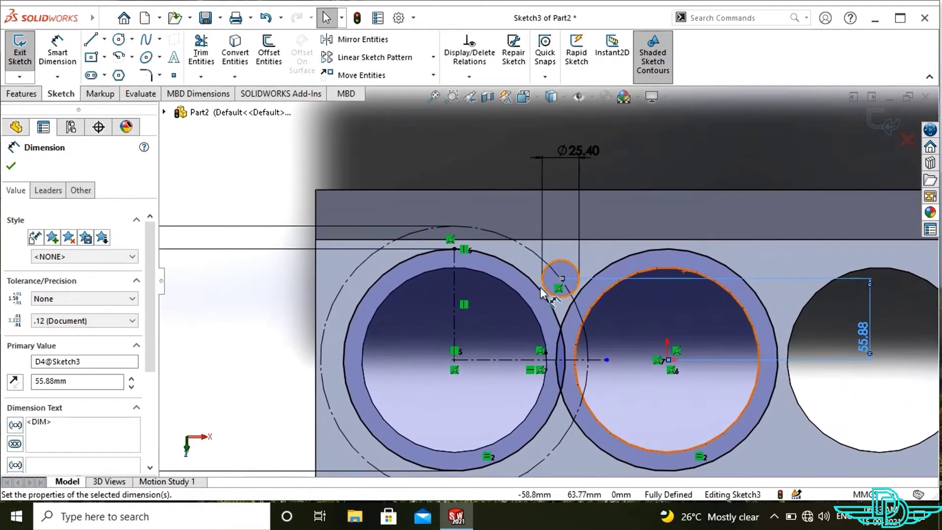
pyautogui.press('Escape')
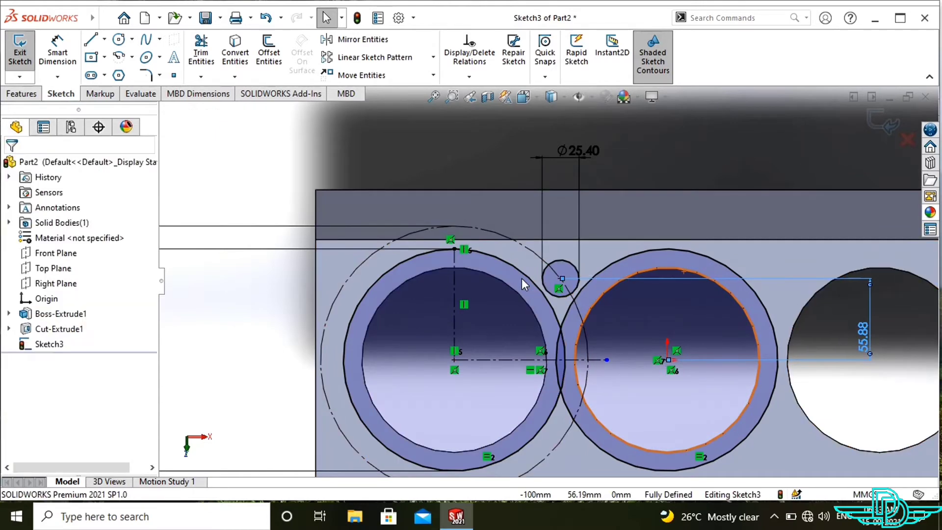
# Mirror the 25.4 mm circle about the vertical centerline of the left hole
pyautogui.click(541, 281)
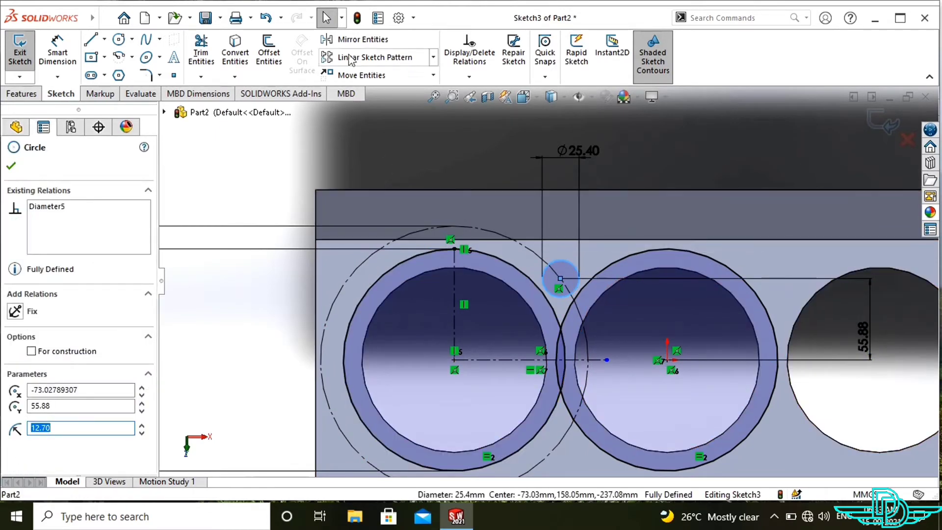
pyautogui.click(354, 39)
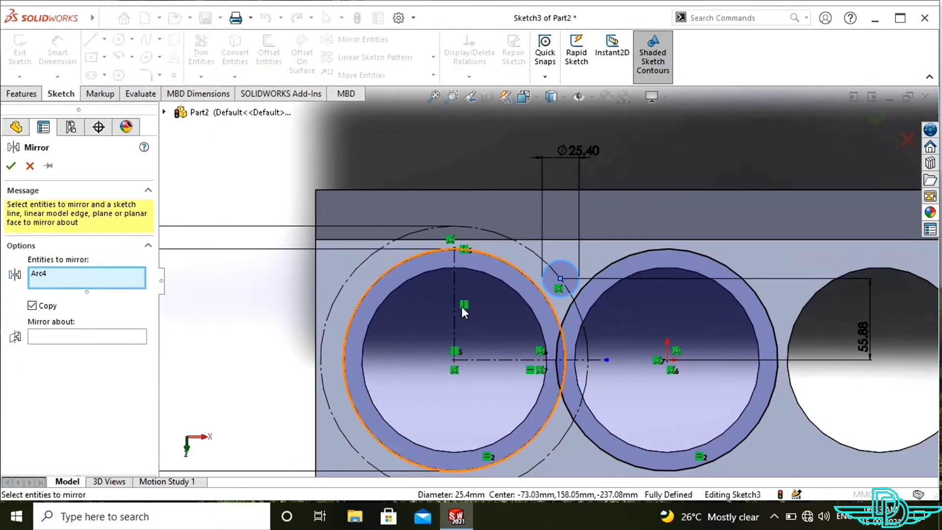
pyautogui.click(105, 338)
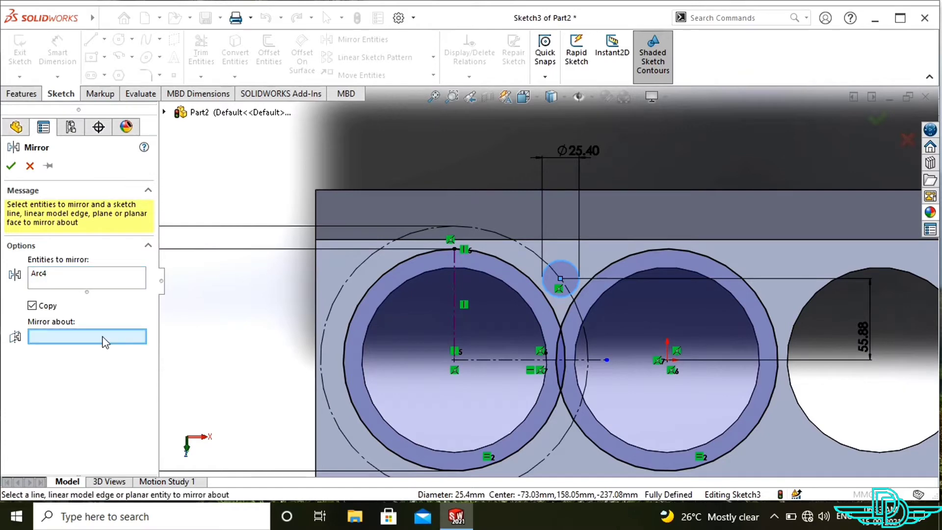
pyautogui.click(455, 288)
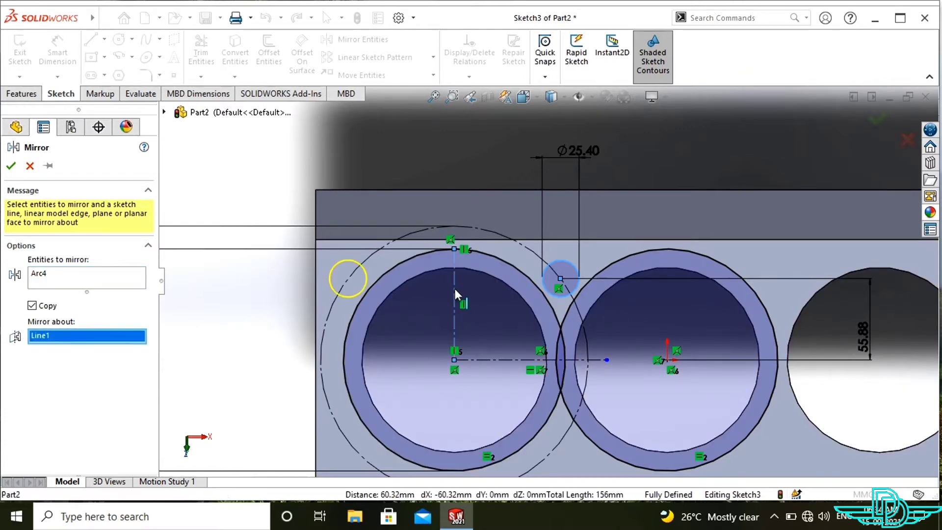
pyautogui.click(11, 167)
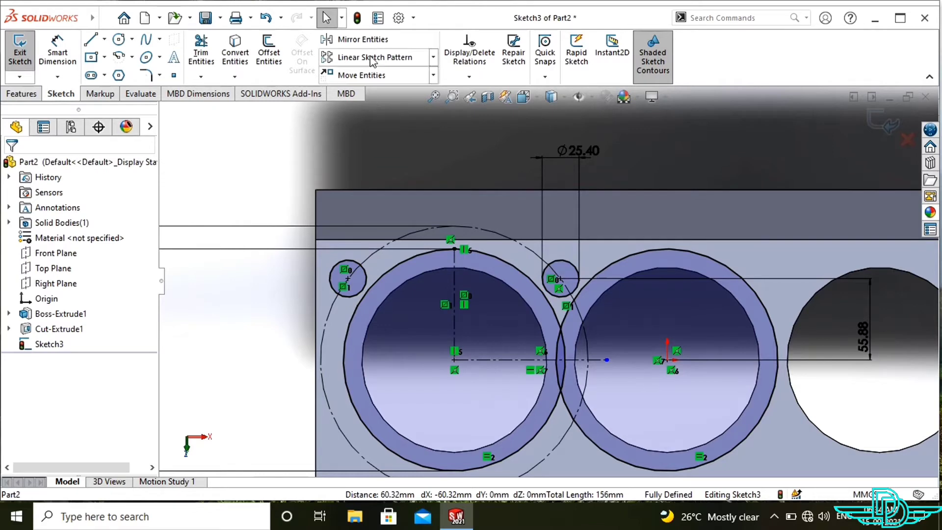
# Mirror both upper 25.4 mm circles about the horizontal centerline to place two more below
pyautogui.click(353, 40)
pyautogui.click(362, 274)
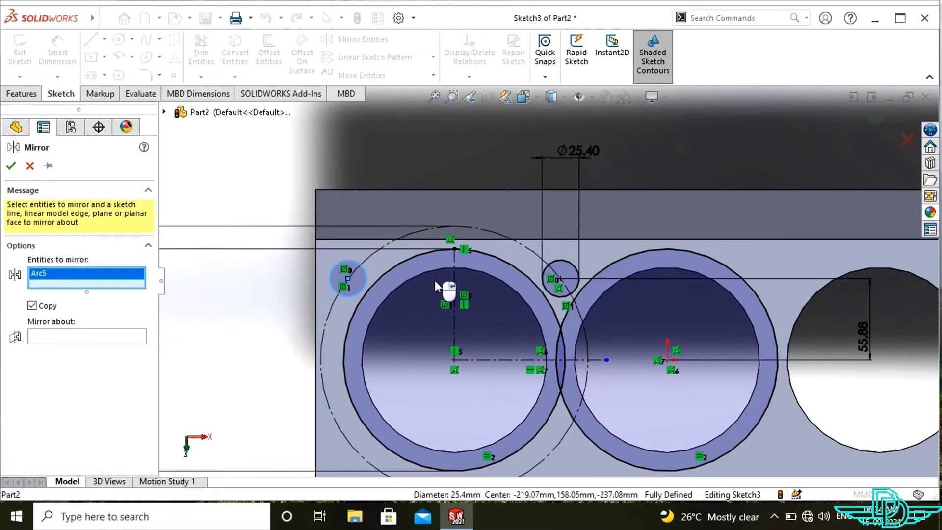
pyautogui.click(576, 292)
pyautogui.click(491, 360)
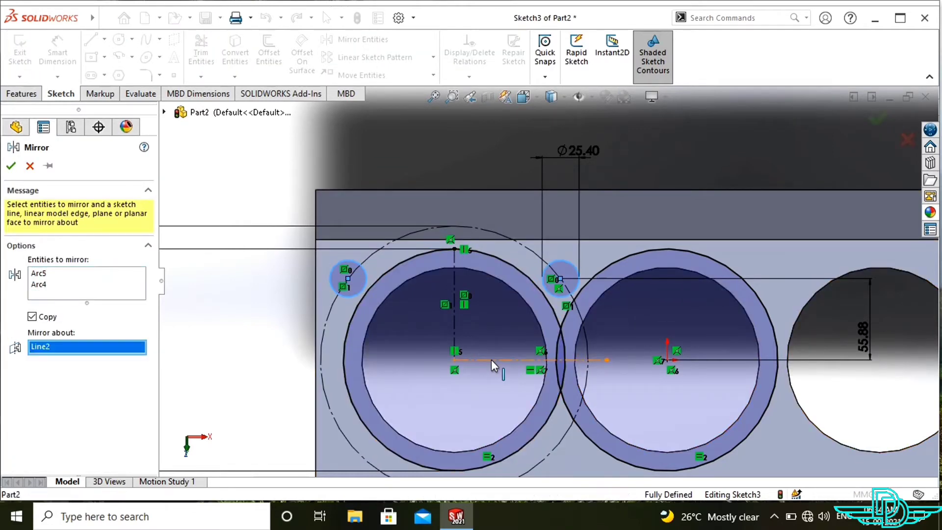
pyautogui.click(12, 166)
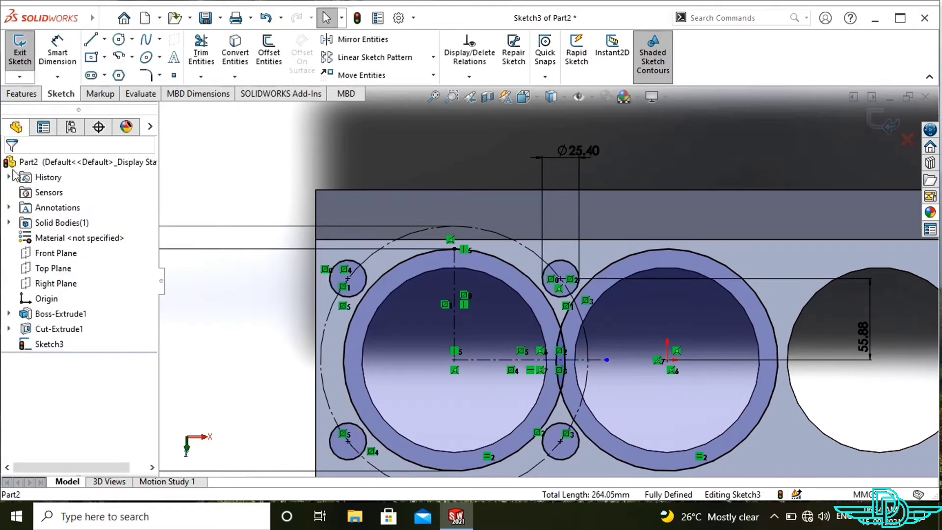
pyautogui.press('f')
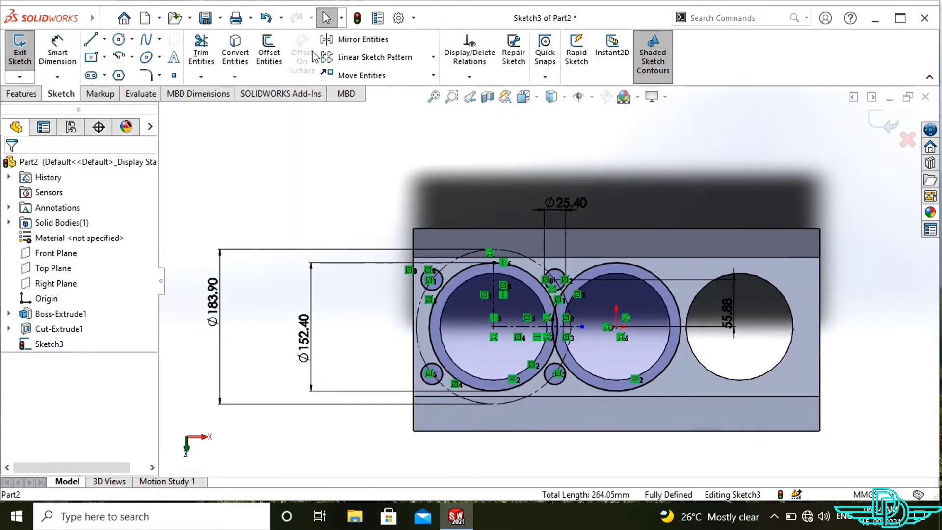
# Offset the outer edges of the angled face 12.7 mm inward with the direction reversed, keeping the dimension
pyautogui.click(242, 52)
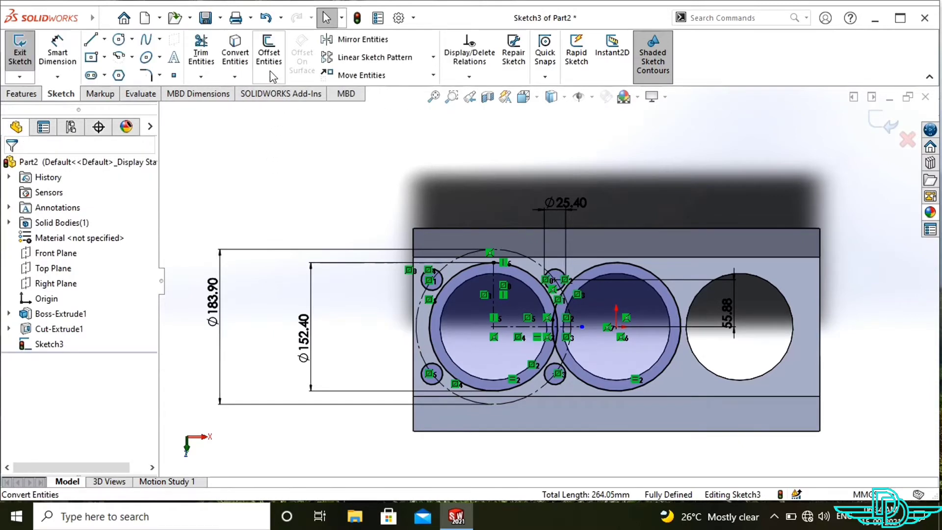
pyautogui.click(270, 71)
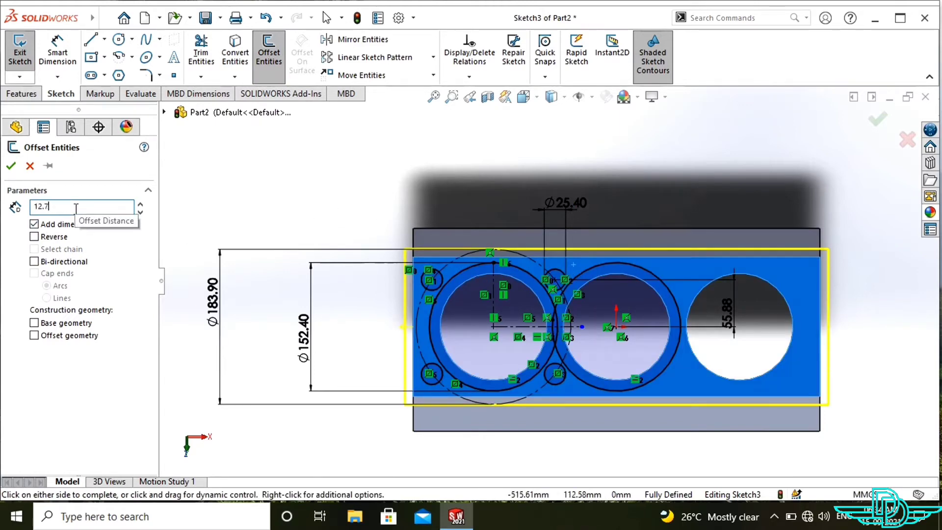
pyautogui.press('Return')
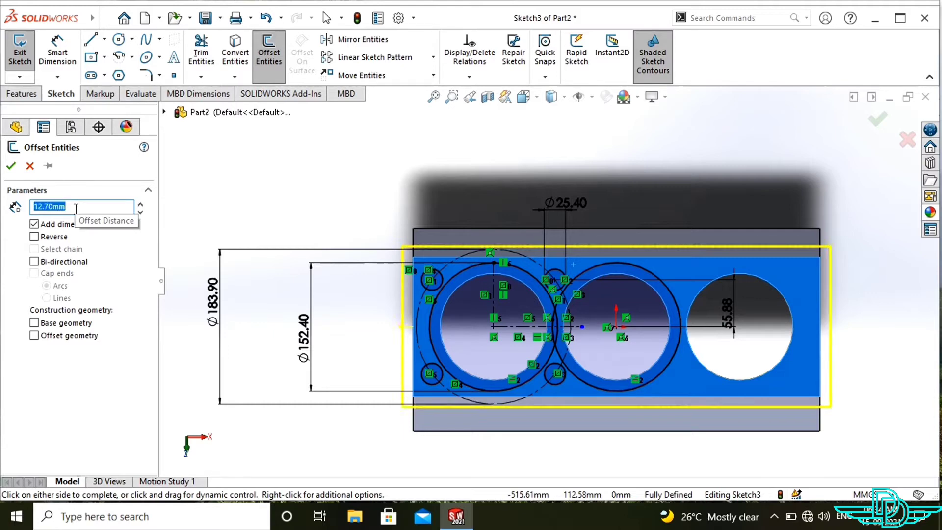
pyautogui.click(34, 237)
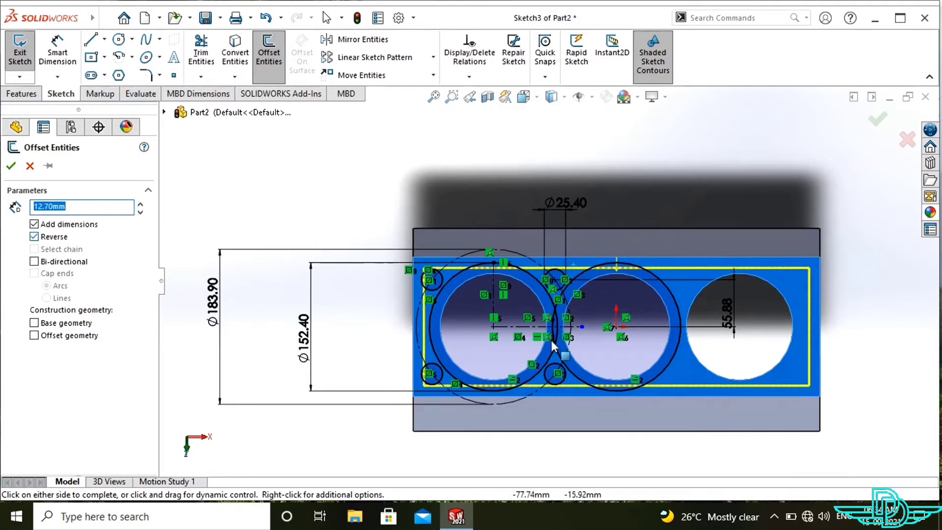
pyautogui.click(11, 165)
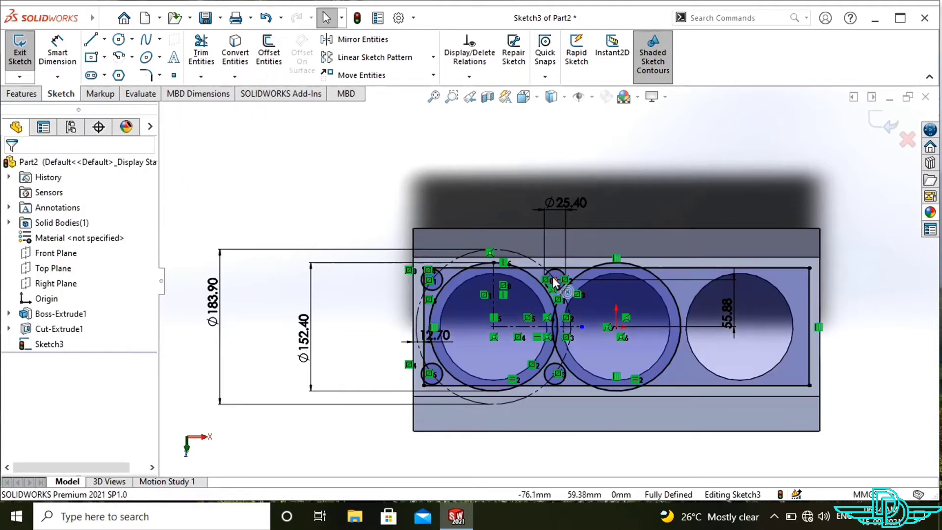
pyautogui.scroll(-5, 552, 277)
pyautogui.scroll(4, 549, 253)
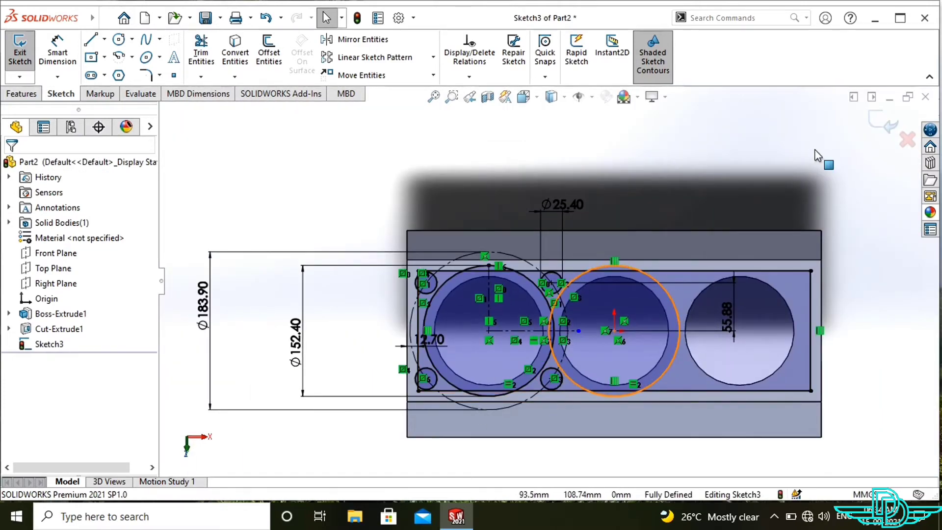
# Start an Extruded Cut of the sketch and pick as contours the two gap regions between the first two holes and the region at the block's end
pyautogui.click(9, 96)
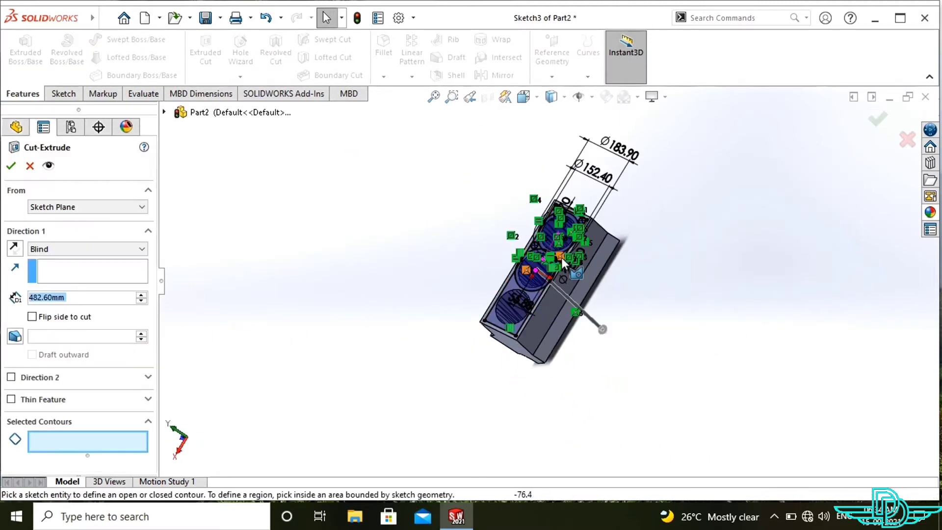
pyautogui.scroll(-6, 558, 249)
pyautogui.scroll(1, 568, 260)
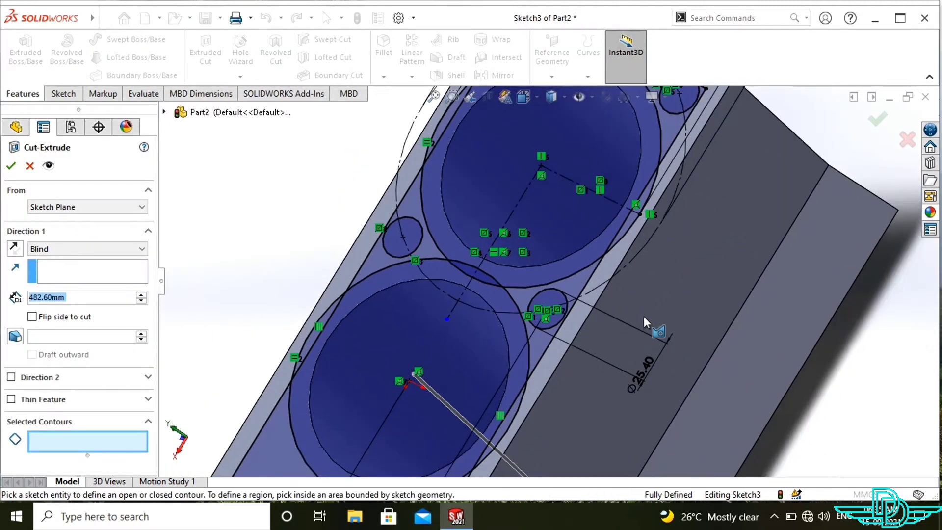
pyautogui.moveTo(645, 318)
pyautogui.mouseDown(button='middle')
pyautogui.moveTo(668, 313)
pyautogui.moveTo(652, 306)
pyautogui.mouseUp(button='middle')
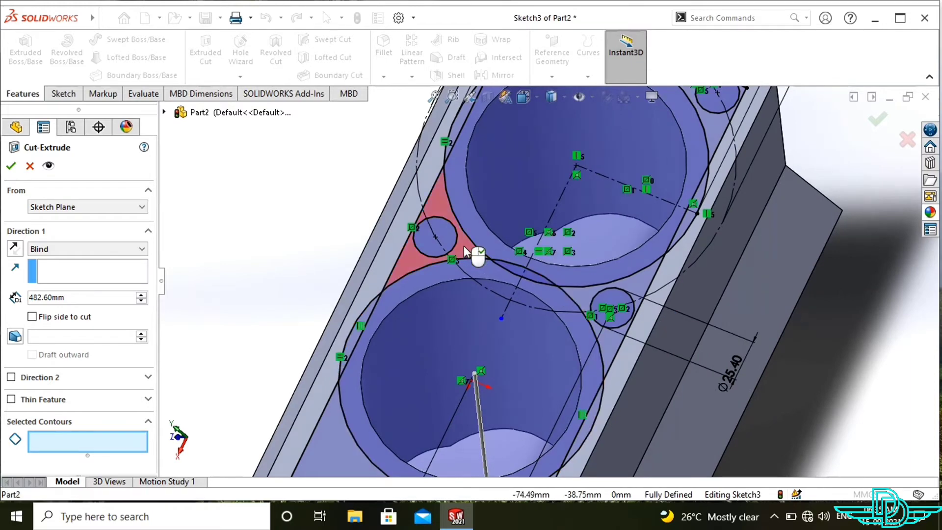
pyautogui.click(466, 247)
pyautogui.click(640, 285)
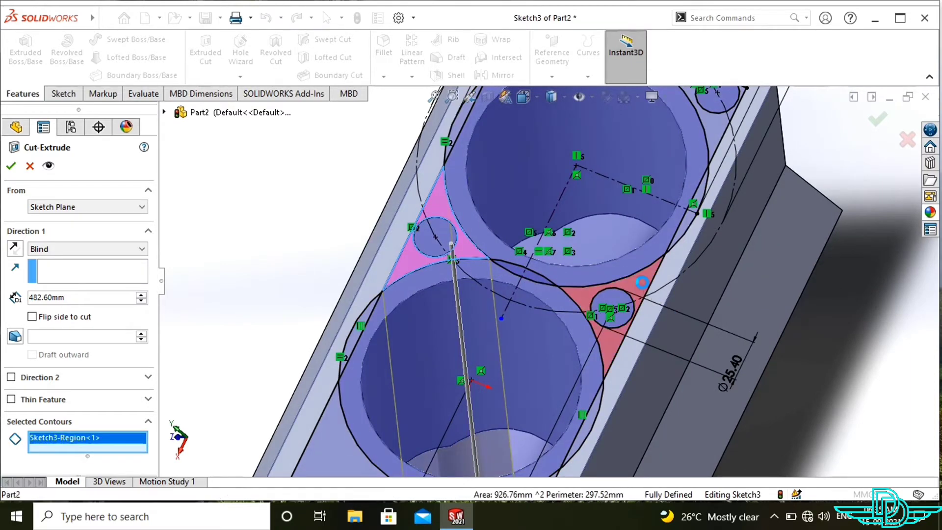
pyautogui.scroll(3, 643, 264)
pyautogui.scroll(-1, 625, 152)
pyautogui.scroll(-3, 625, 153)
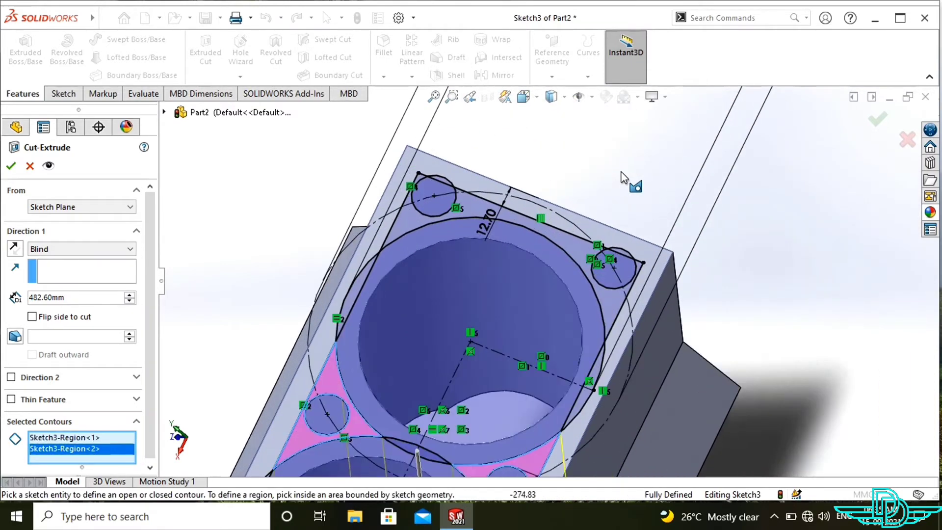
pyautogui.click(608, 306)
pyautogui.scroll(4, 609, 306)
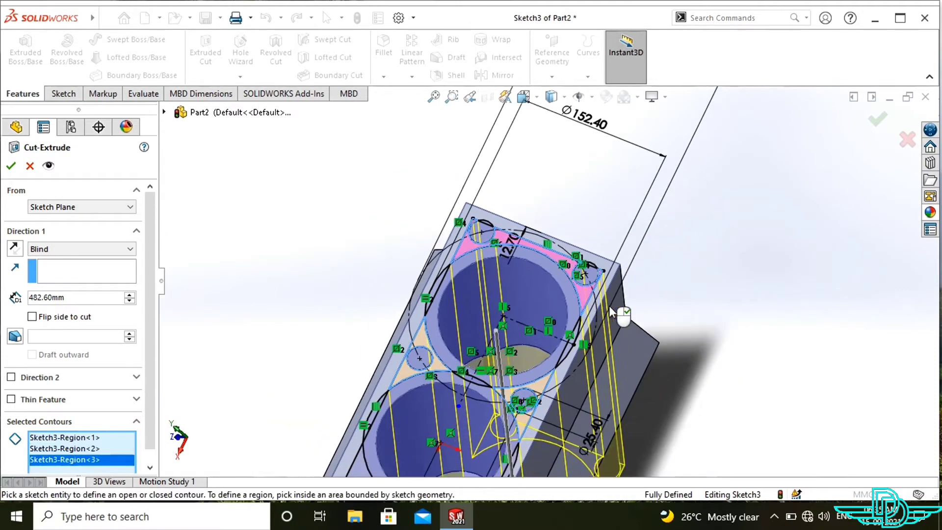
# Set the blind cut depth to 120.65 mm and complete the extruded cut of the three regions
pyautogui.scroll(-2, 608, 305)
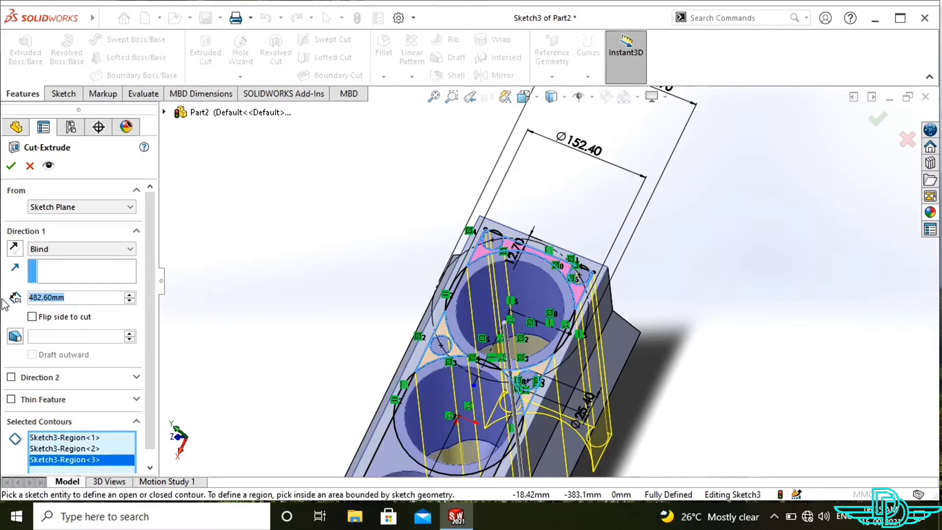
pyautogui.write('120')
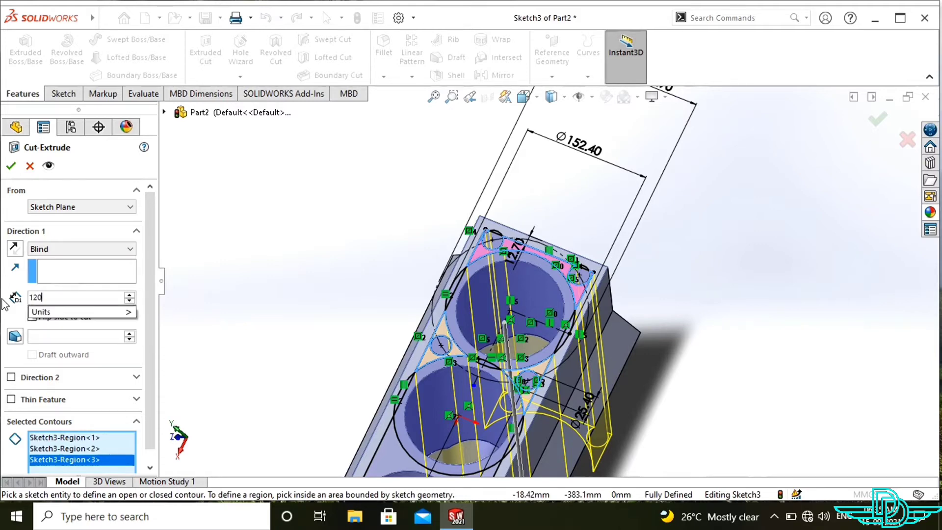
pyautogui.write('.65')
pyautogui.press('Return')
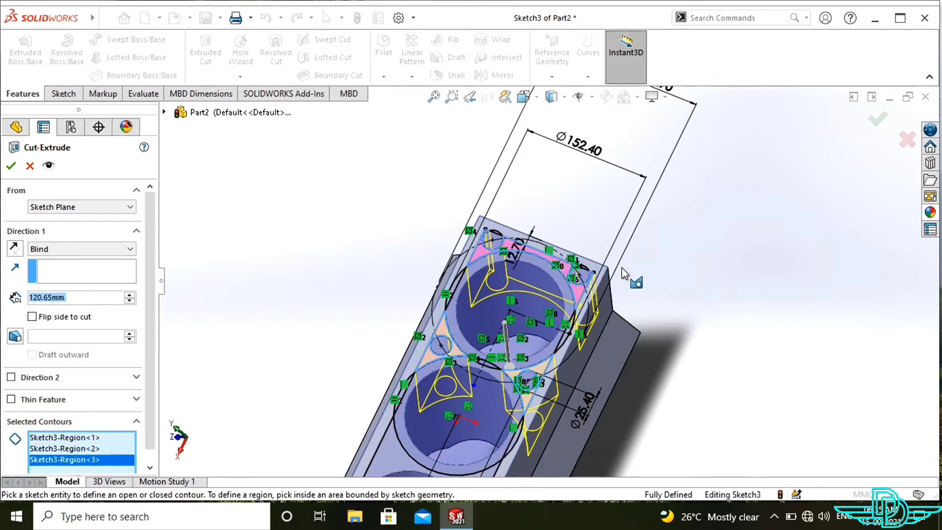
pyautogui.moveTo(622, 269); pyautogui.dragTo(579, 333, button='middle')
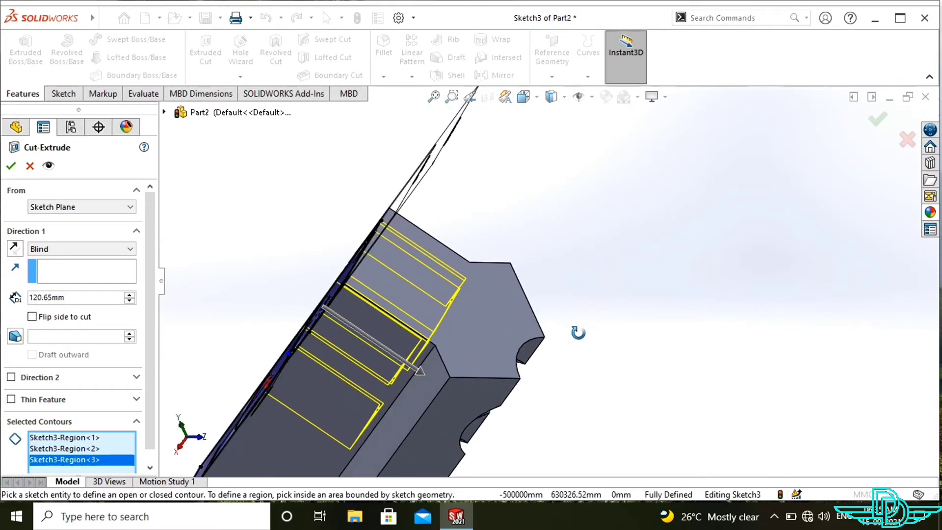
pyautogui.click(12, 165)
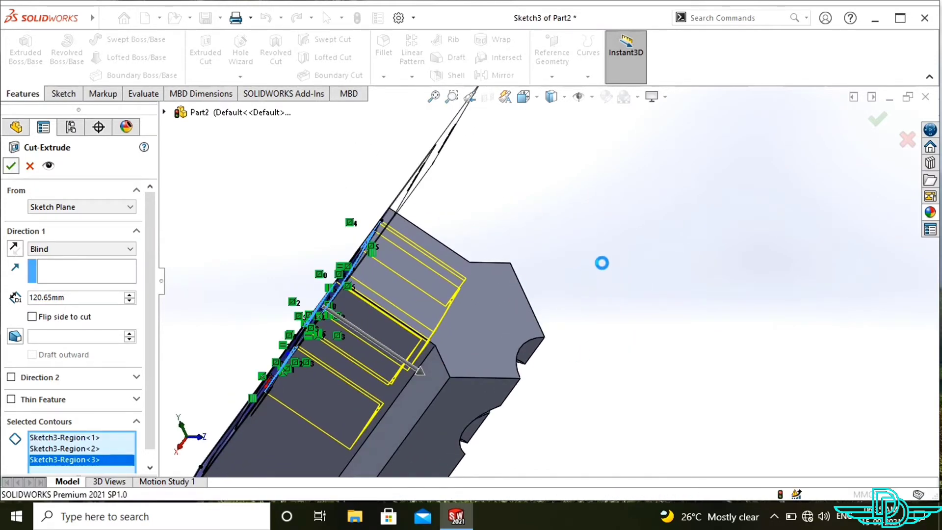
pyautogui.moveTo(623, 293); pyautogui.dragTo(751, 385, button='middle')
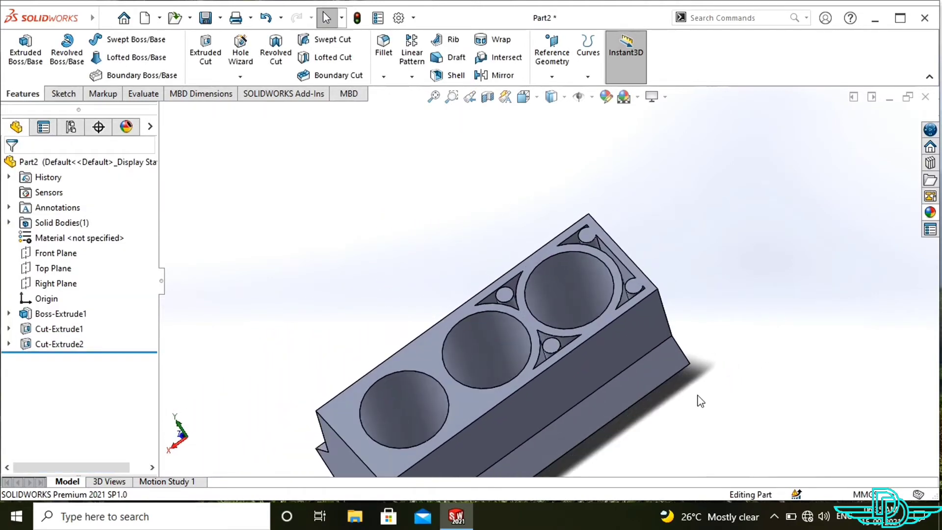
pyautogui.click(529, 363)
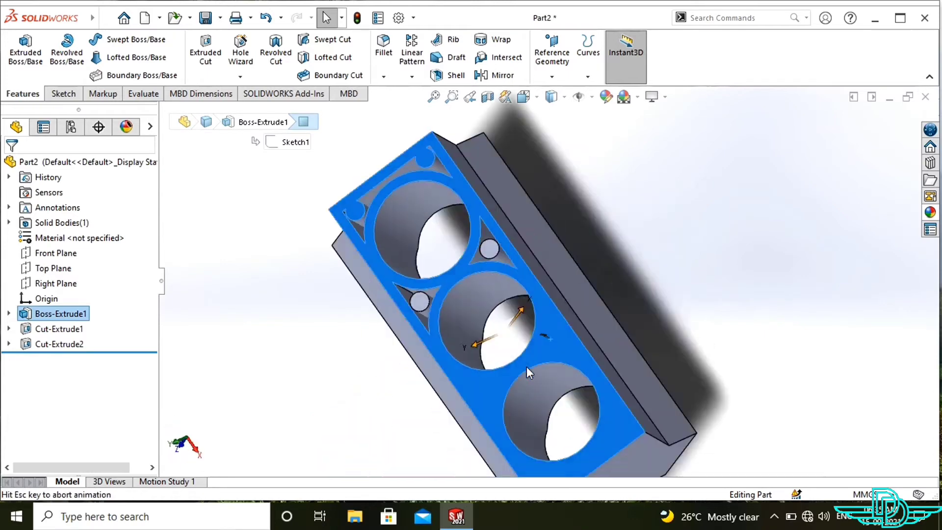
pyautogui.scroll(-4, 470, 333)
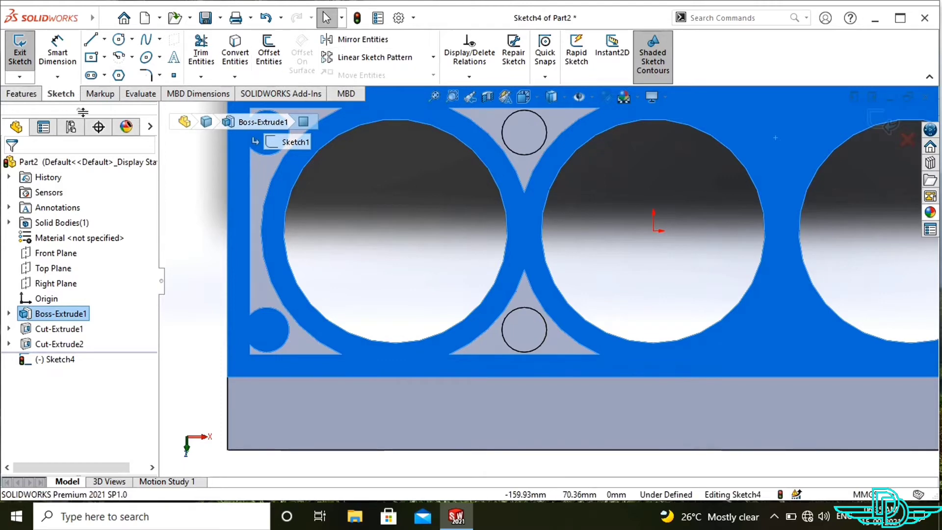
pyautogui.press('Escape')
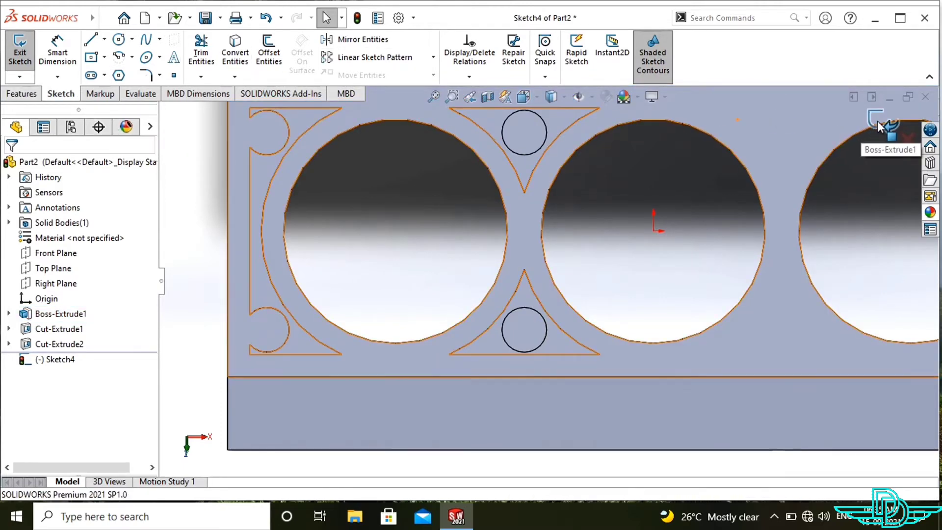
pyautogui.click(878, 122)
# Start a Rib sketch on the angled face and draw a line from the lower boss center between the first two holes to the pocket's straight edge
pyautogui.click(452, 39)
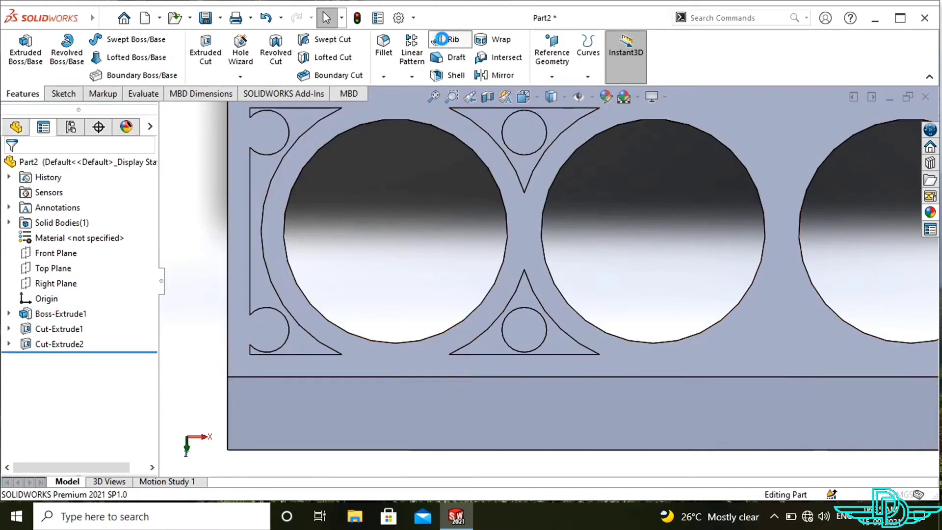
pyautogui.scroll(3, 617, 345)
pyautogui.click(617, 346)
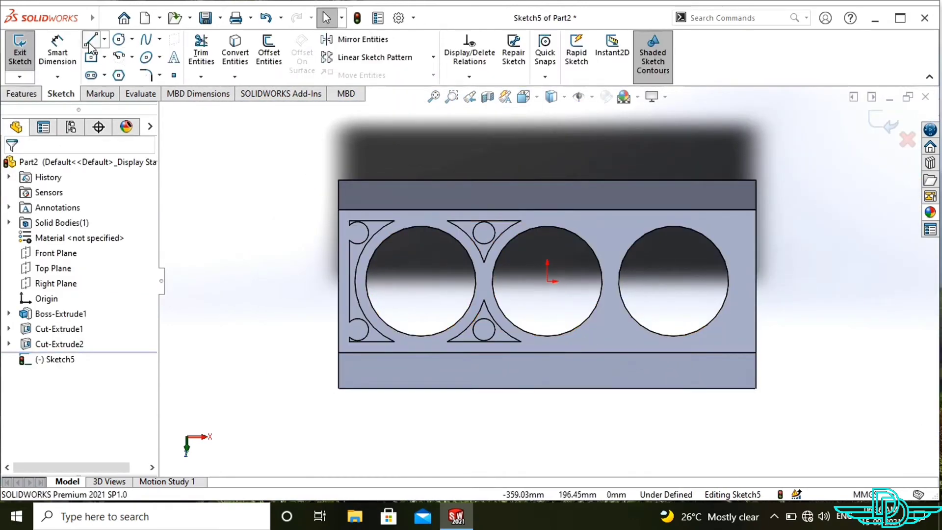
pyautogui.click(90, 41)
pyautogui.scroll(-5, 488, 344)
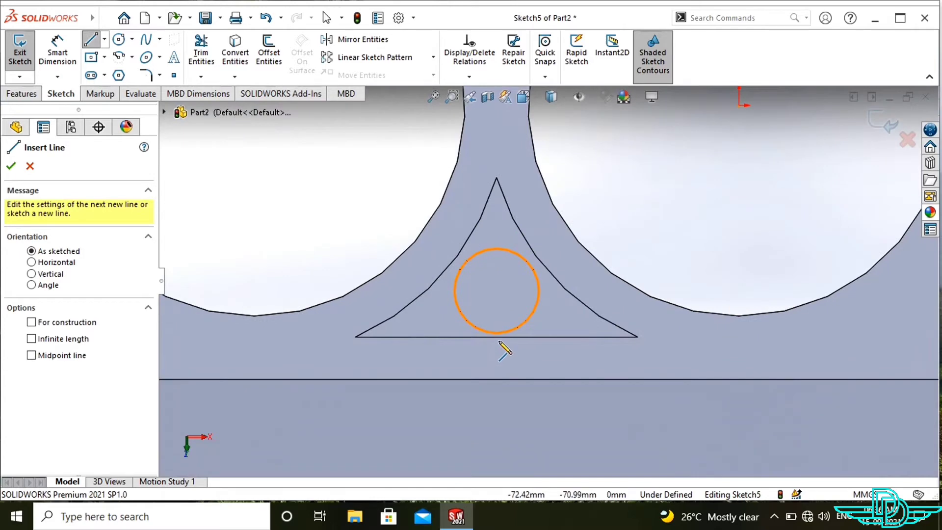
pyautogui.click(497, 290)
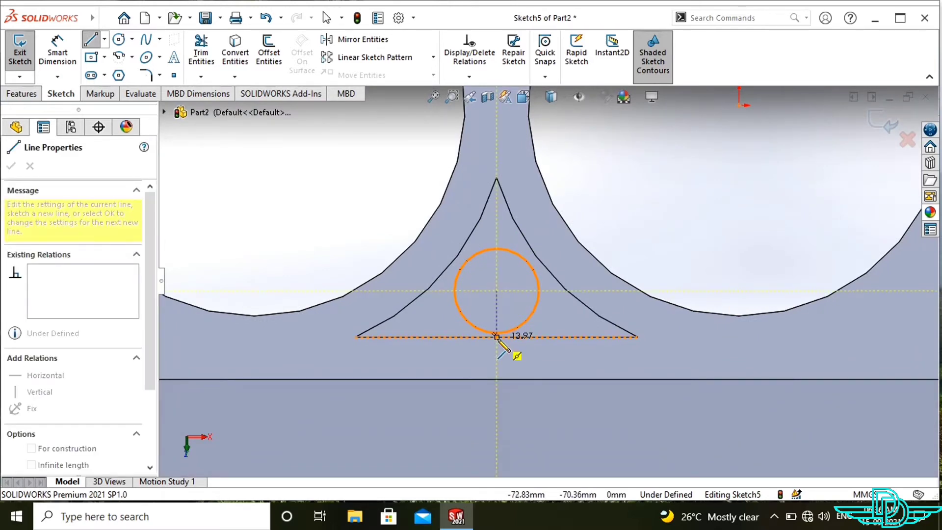
pyautogui.click(496, 336)
pyautogui.press('Escape')
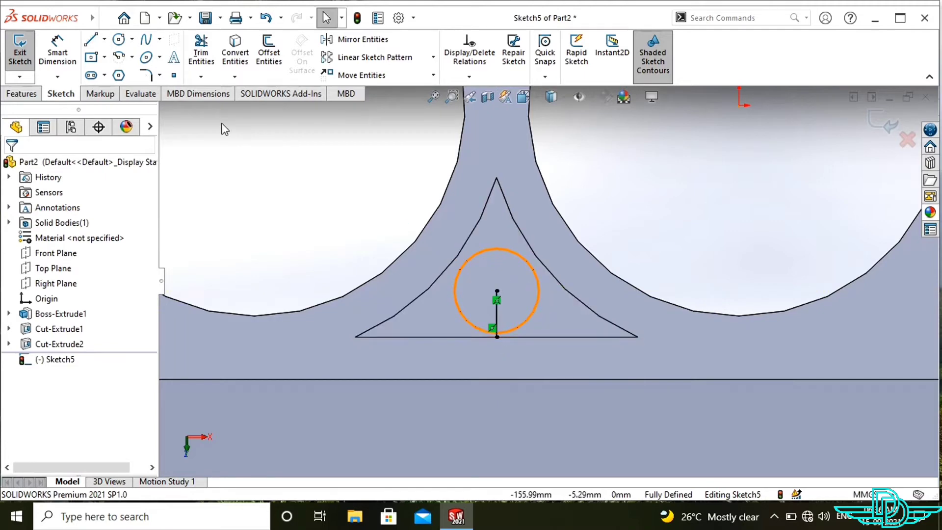
# Draw a second line from the same boss center to the curved pocket edge beside the first hole
pyautogui.click(98, 44)
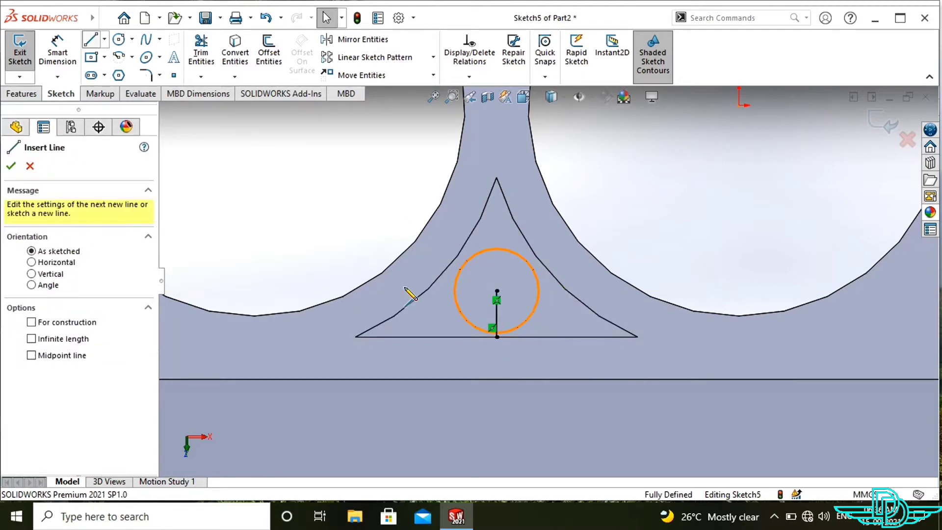
pyautogui.click(497, 291)
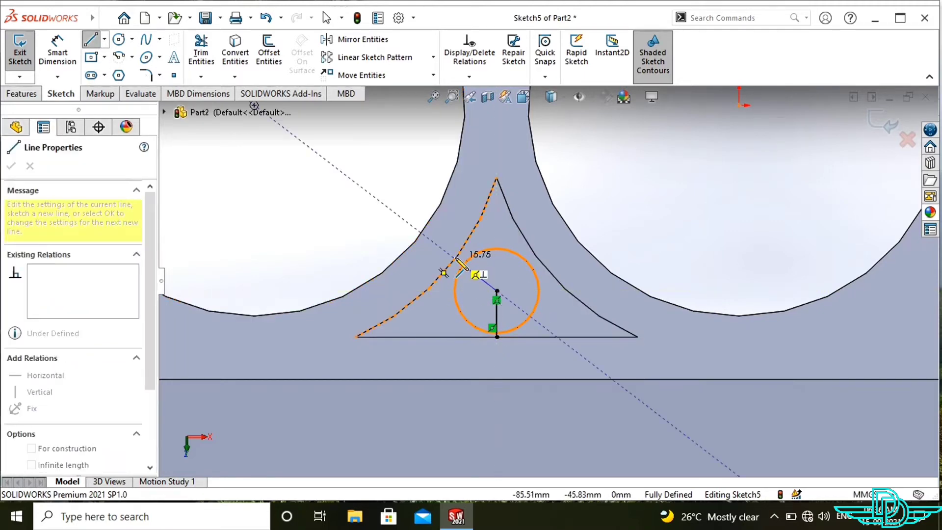
pyautogui.click(455, 258)
pyautogui.press('Escape')
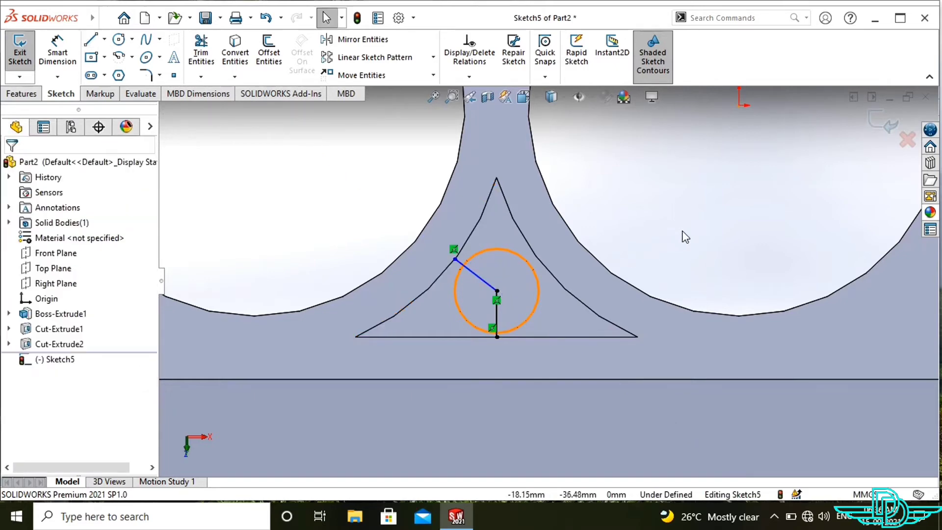
# Dimension the angle between the two rib lines and set it to 120 degrees
pyautogui.moveTo(686, 237); pyautogui.dragTo(687, 143, button='right')
pyautogui.click(497, 319)
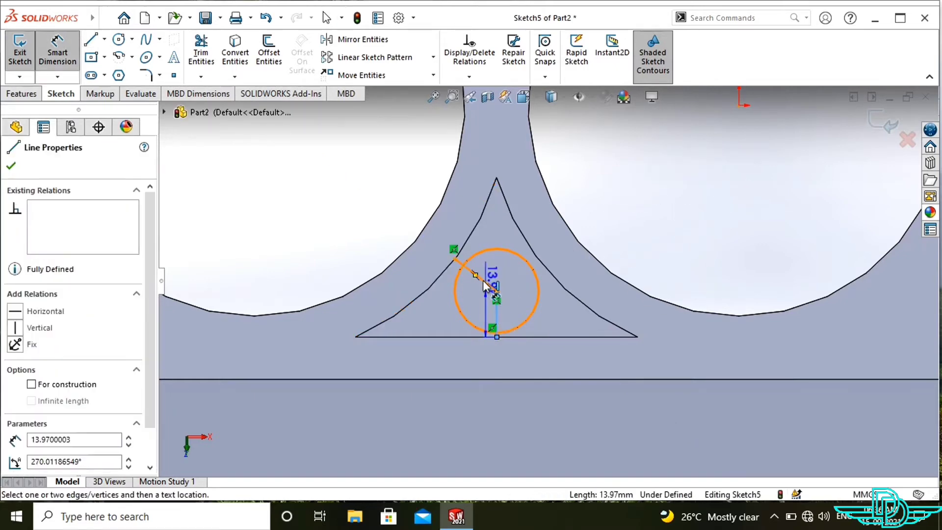
pyautogui.click(483, 286)
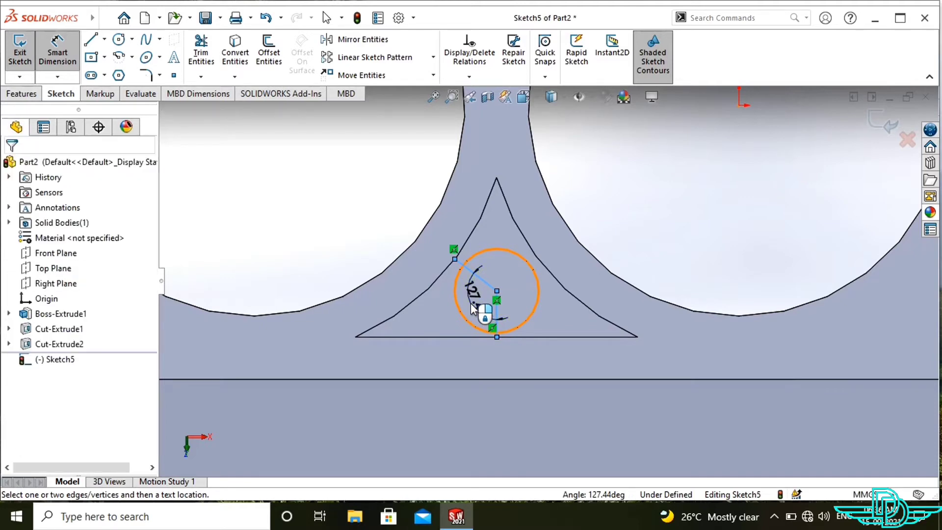
pyautogui.click(471, 305)
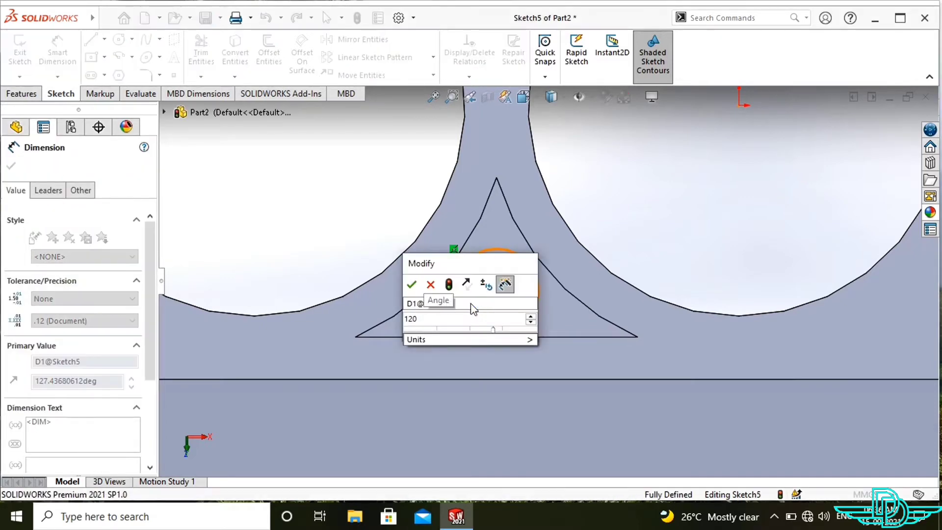
pyautogui.press('Return')
pyautogui.scroll(3, 525, 289)
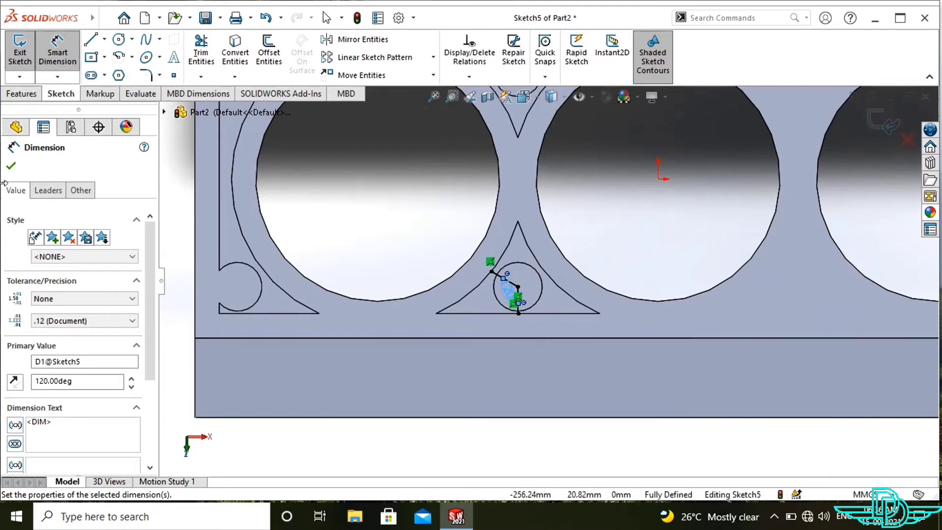
pyautogui.click(11, 167)
# Finish the sketch and create the rib with 5 mm thickness, extruded normal to the sketch
pyautogui.click(879, 123)
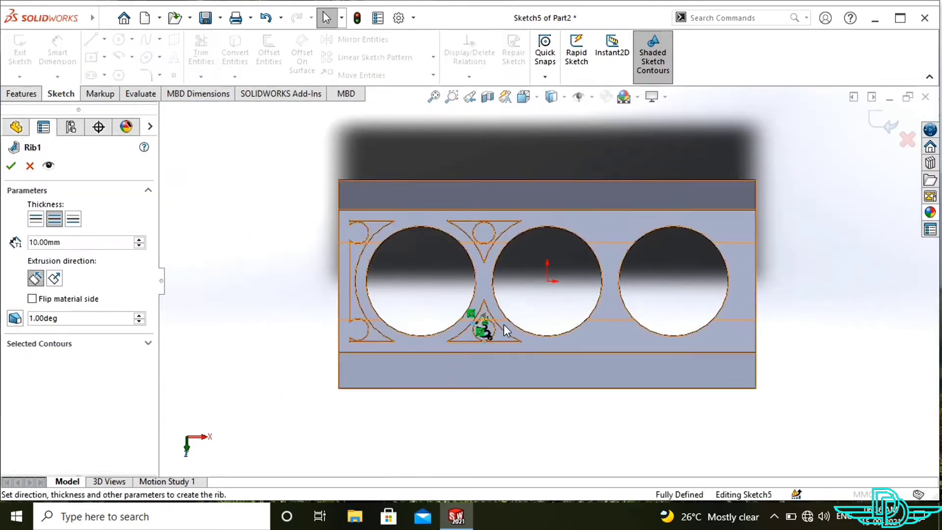
pyautogui.scroll(-3, 480, 342)
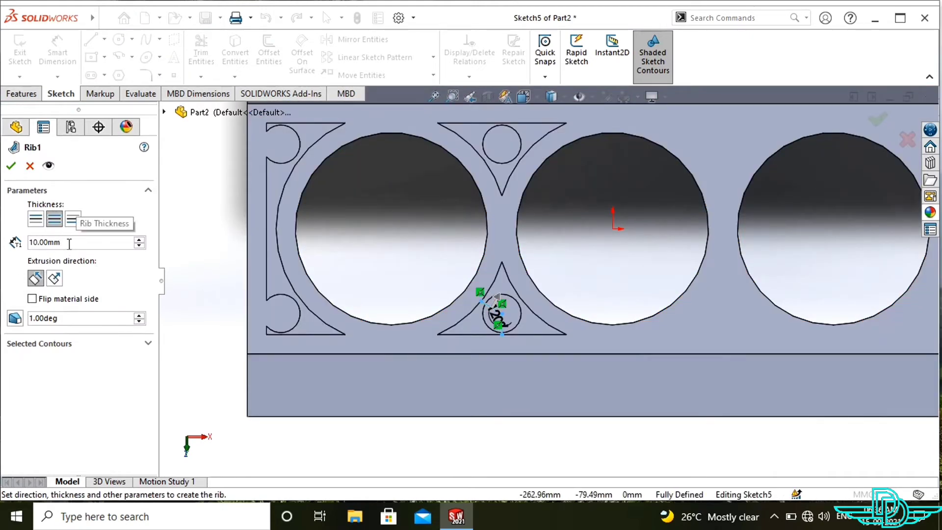
pyautogui.moveTo(71, 244); pyautogui.dragTo(28, 244)
pyautogui.write('5')
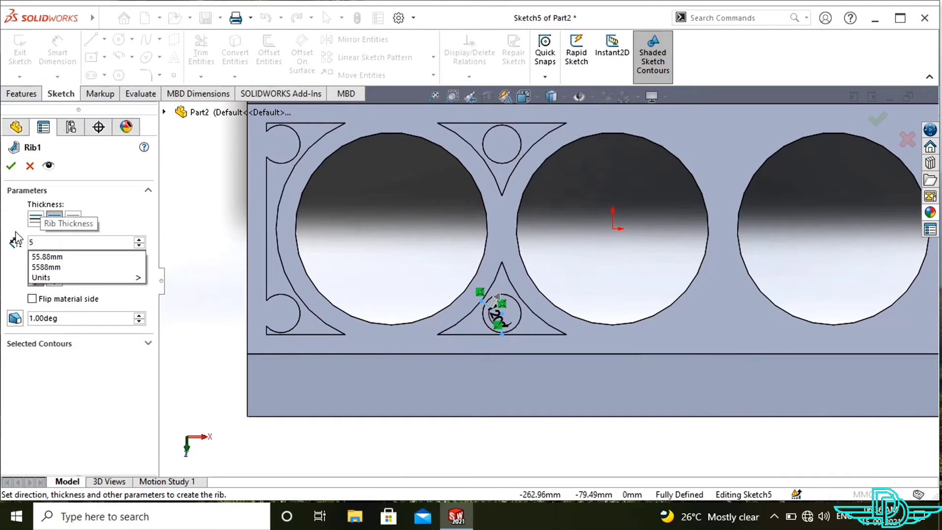
pyautogui.press('Return')
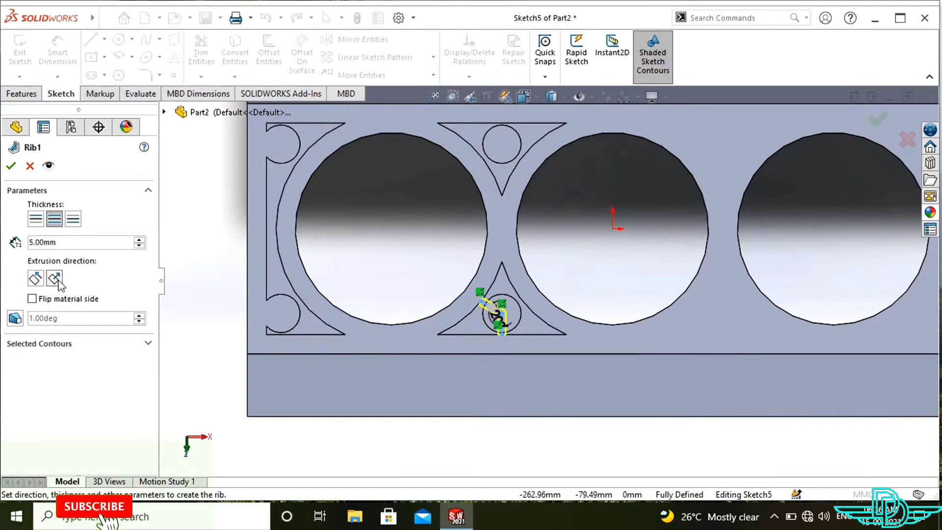
pyautogui.click(54, 278)
pyautogui.scroll(-2, 544, 351)
pyautogui.scroll(-2, 442, 267)
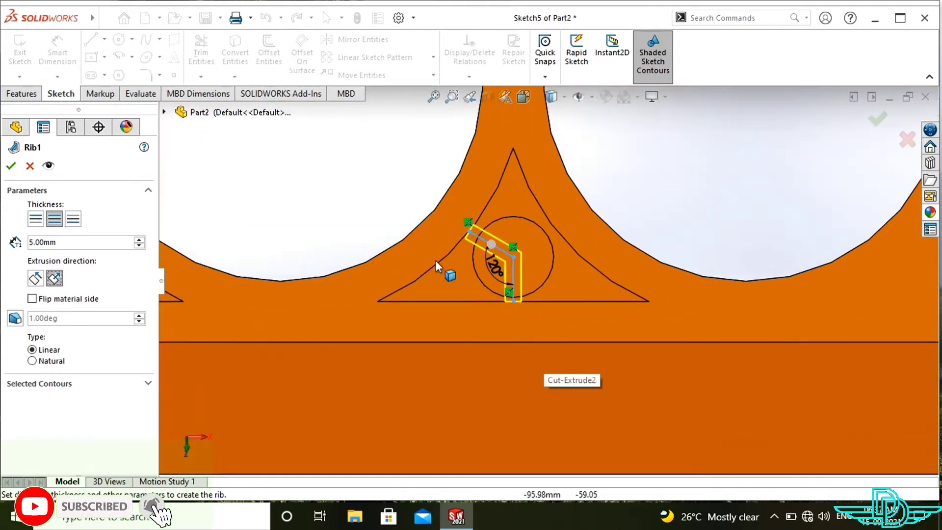
pyautogui.scroll(-2, 453, 296)
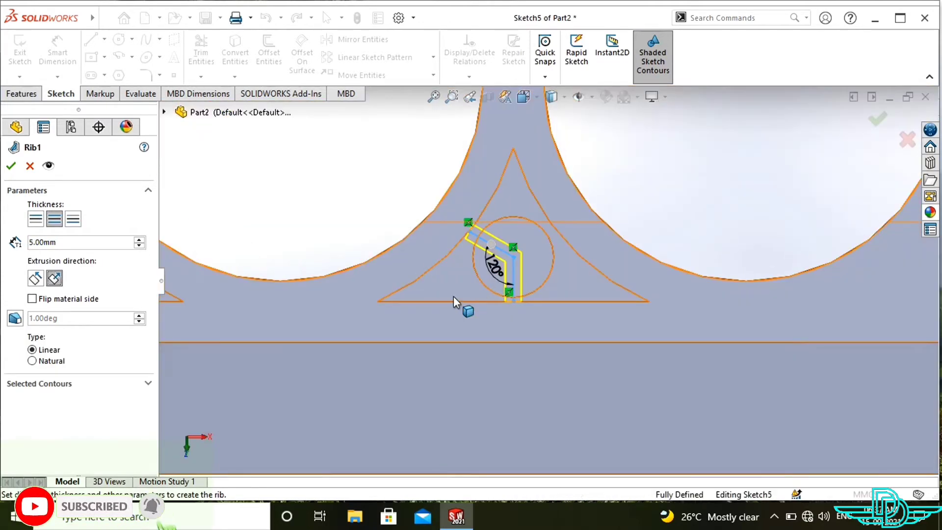
pyautogui.click(12, 166)
pyautogui.scroll(2, 469, 272)
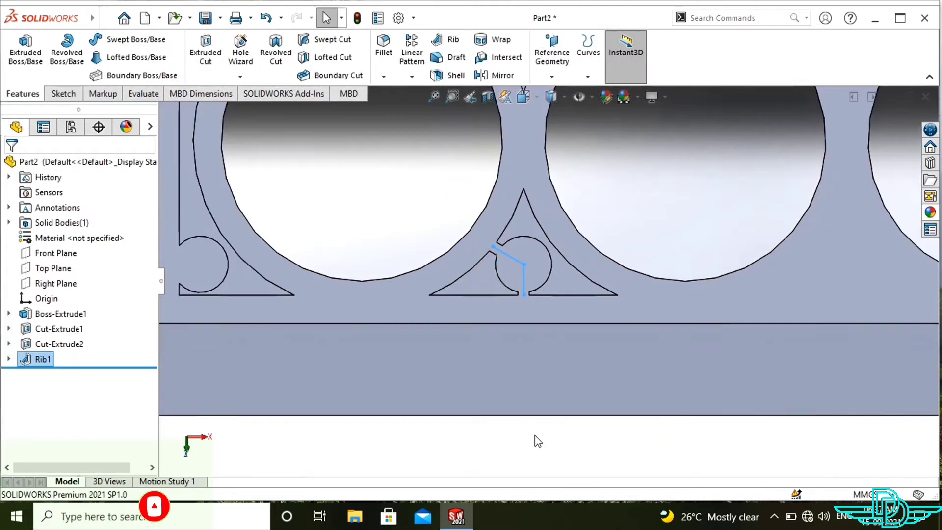
pyautogui.click(535, 435)
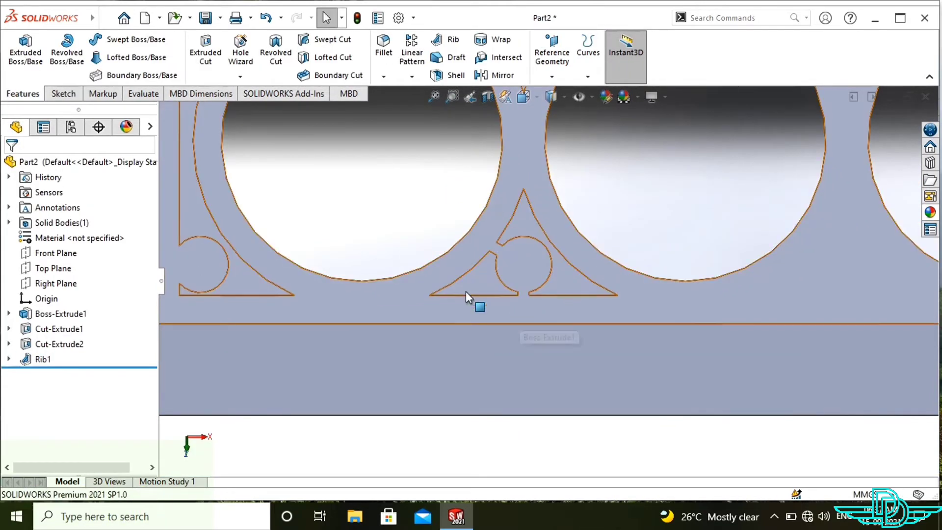
# Start another Rib sketch on the angled face and draw a line from the same boss center to the curved pocket edge beside the middle hole
pyautogui.click(464, 41)
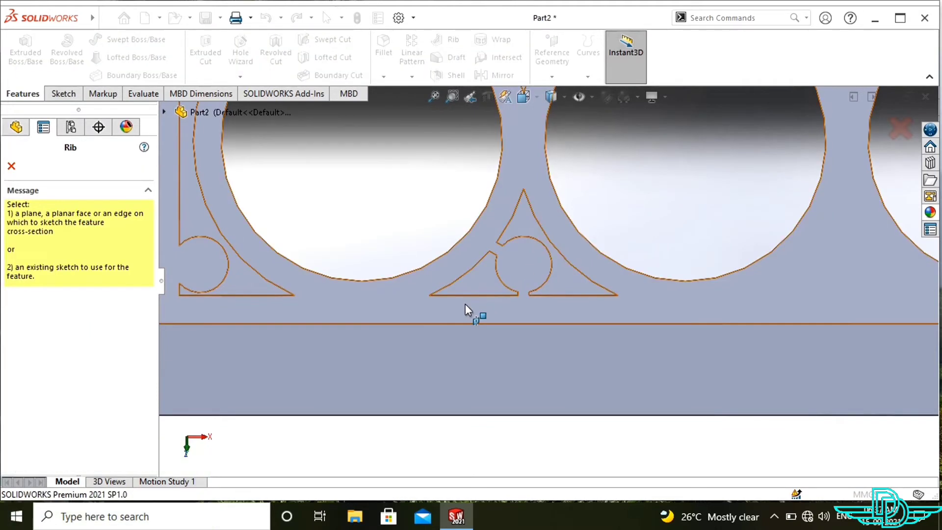
pyautogui.click(412, 300)
pyautogui.scroll(4, 495, 324)
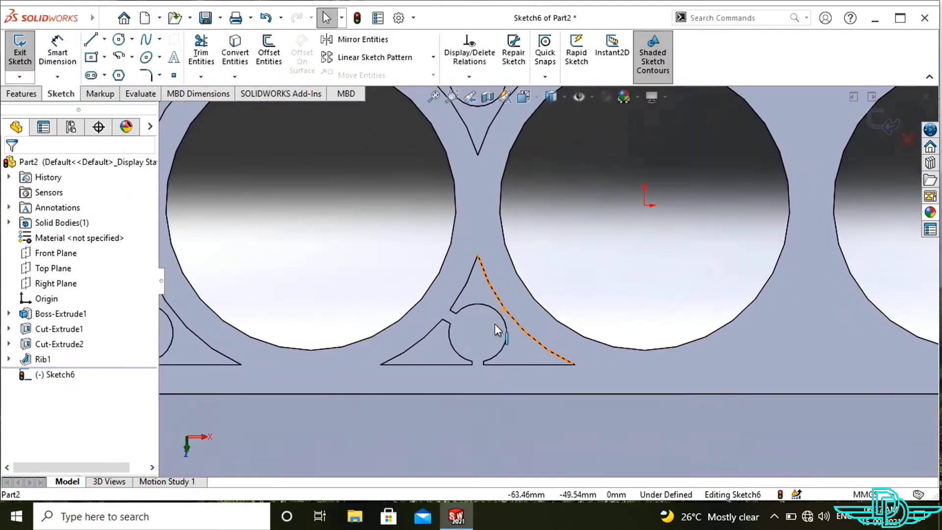
pyautogui.click(89, 40)
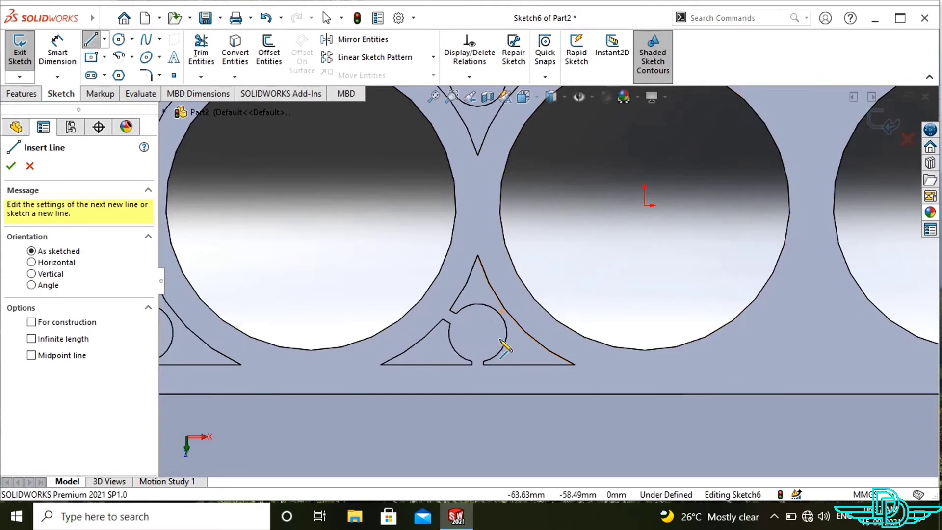
pyautogui.click(478, 334)
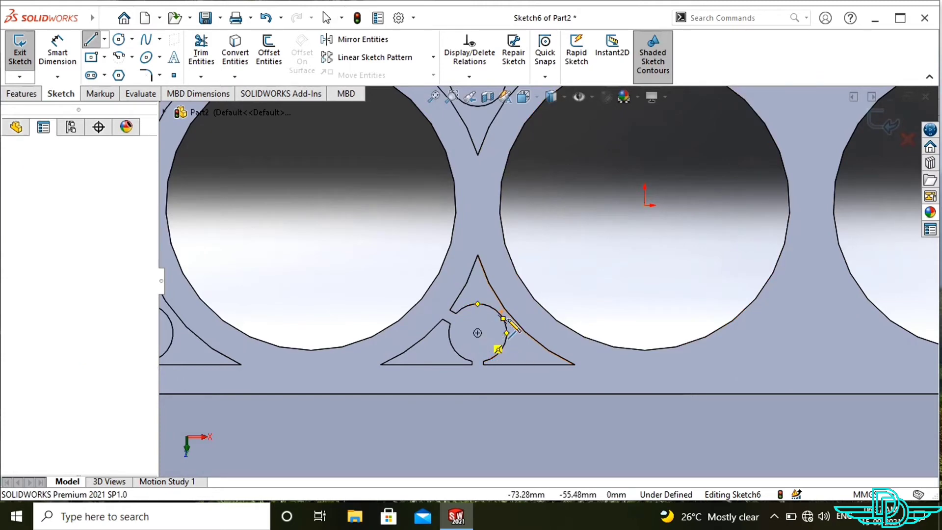
pyautogui.click(506, 311)
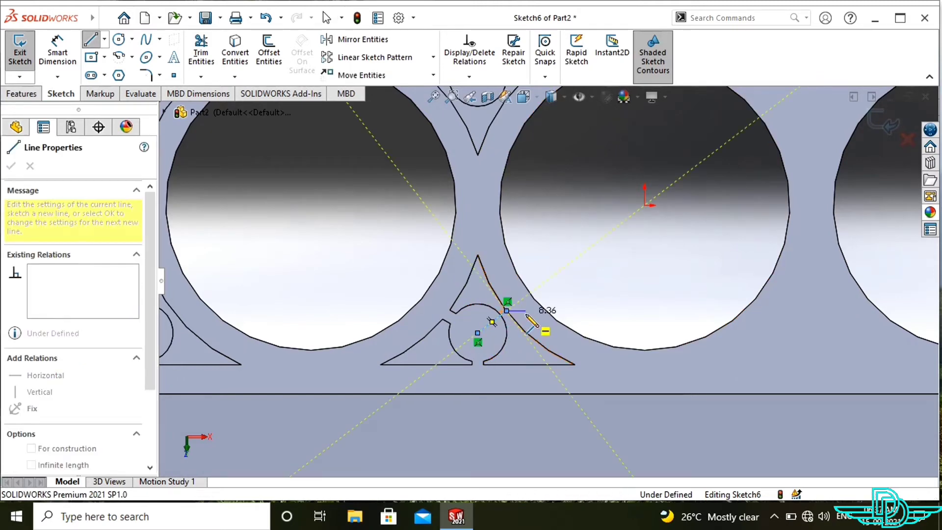
pyautogui.press('Escape')
# Draw a short horizontal line from the lower corner boss's edge to the curved pocket edge, and finish the rib sketch
pyautogui.scroll(4, 600, 314)
pyautogui.scroll(-5, 314, 299)
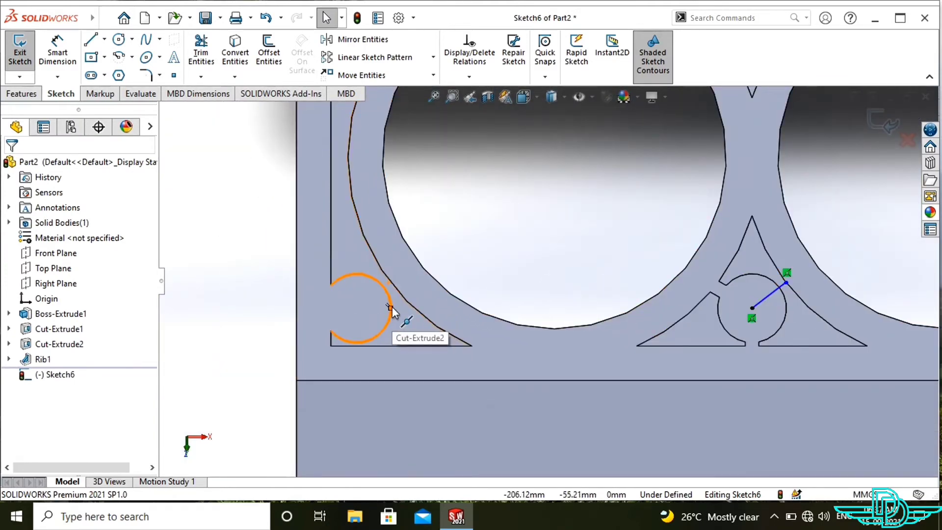
pyautogui.click(391, 309)
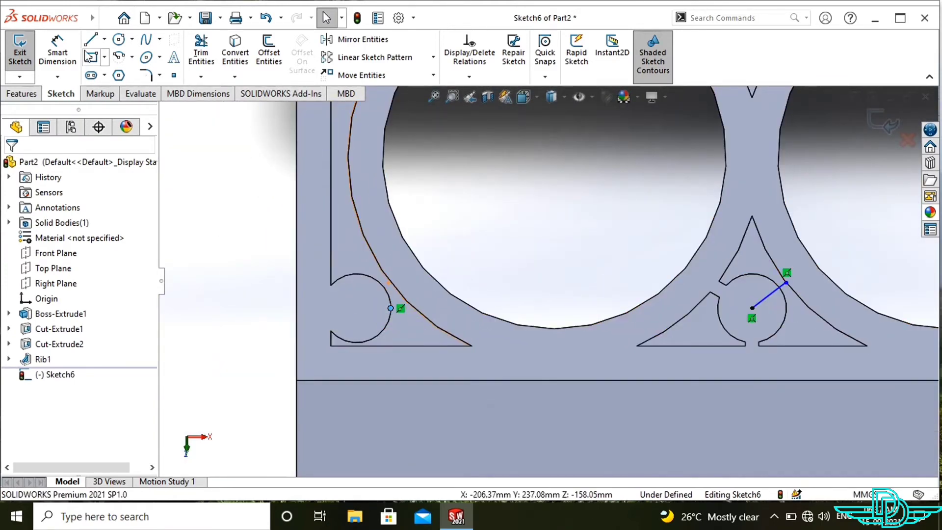
pyautogui.press('l')
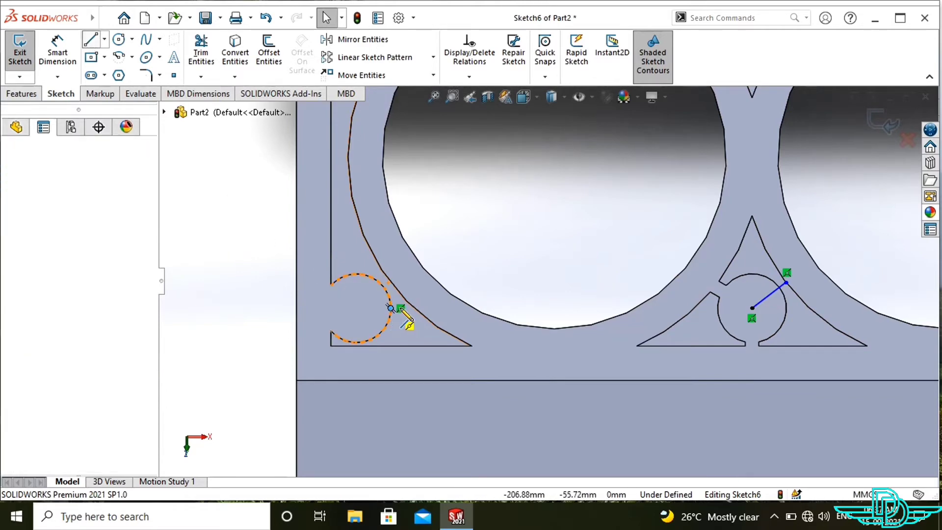
pyautogui.moveTo(391, 308)
pyautogui.mouseDown()
pyautogui.moveTo(429, 308)
pyautogui.moveTo(414, 308)
pyautogui.mouseUp()
pyautogui.press('Escape')
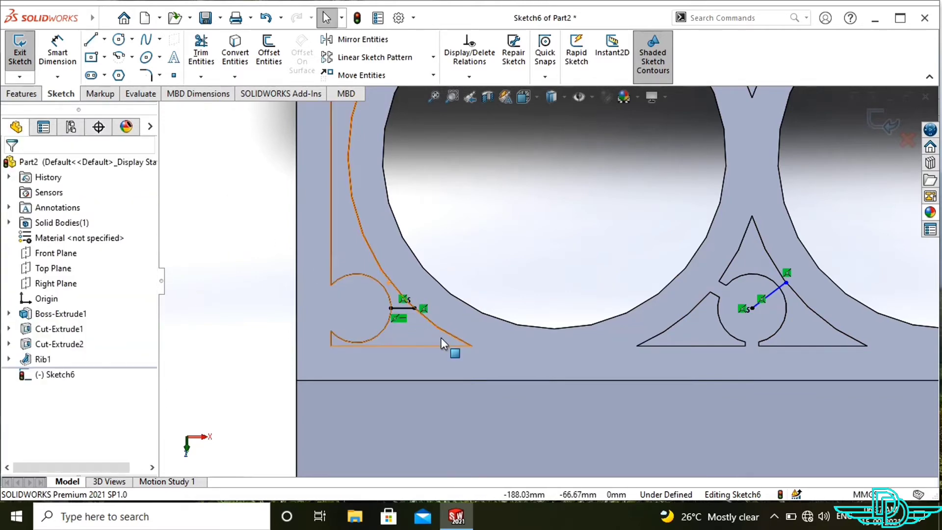
pyautogui.scroll(3, 441, 338)
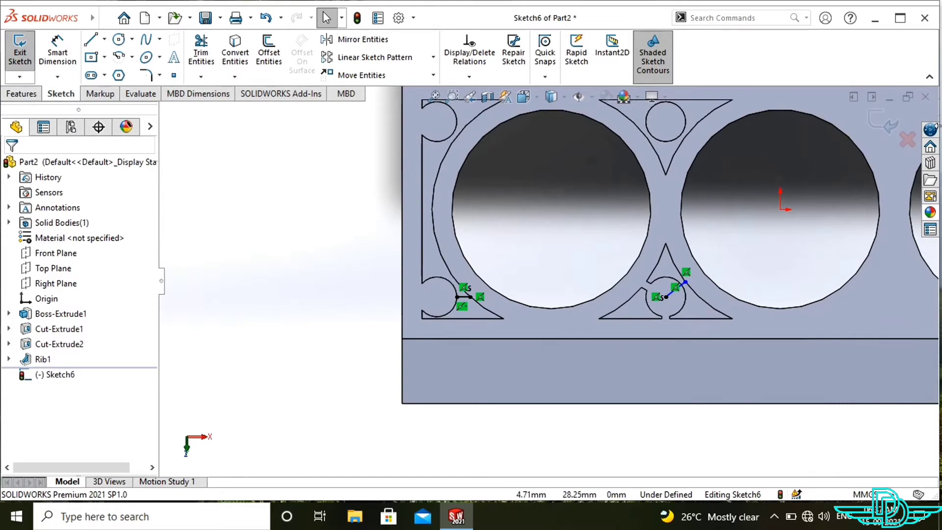
pyautogui.press('f')
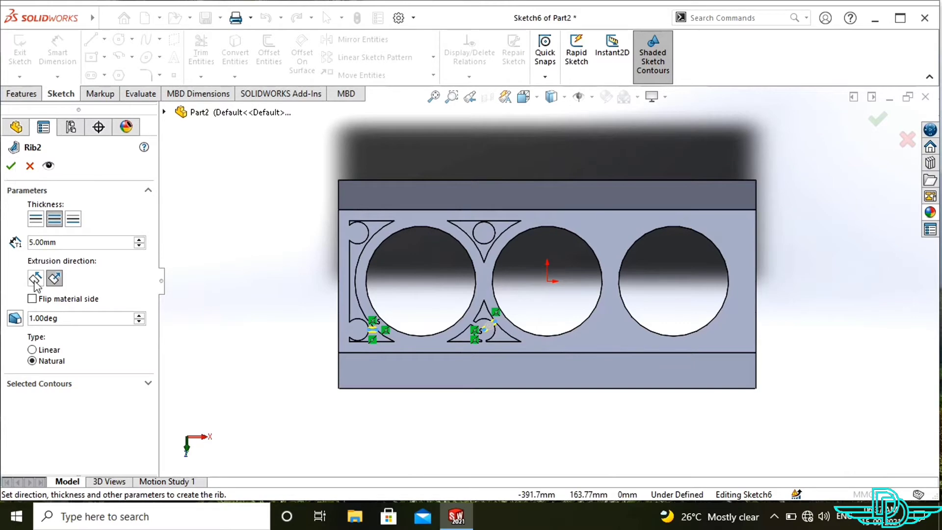
# Create the second rib from the finished sketch with 5 mm thickness, extruded normal to the sketch
pyautogui.click(8, 166)
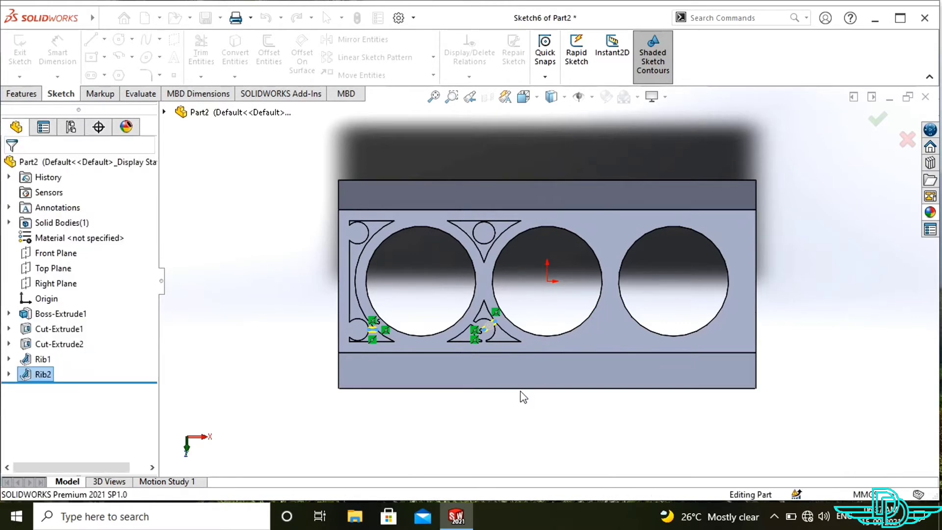
pyautogui.moveTo(516, 431); pyautogui.dragTo(526, 408, button='middle')
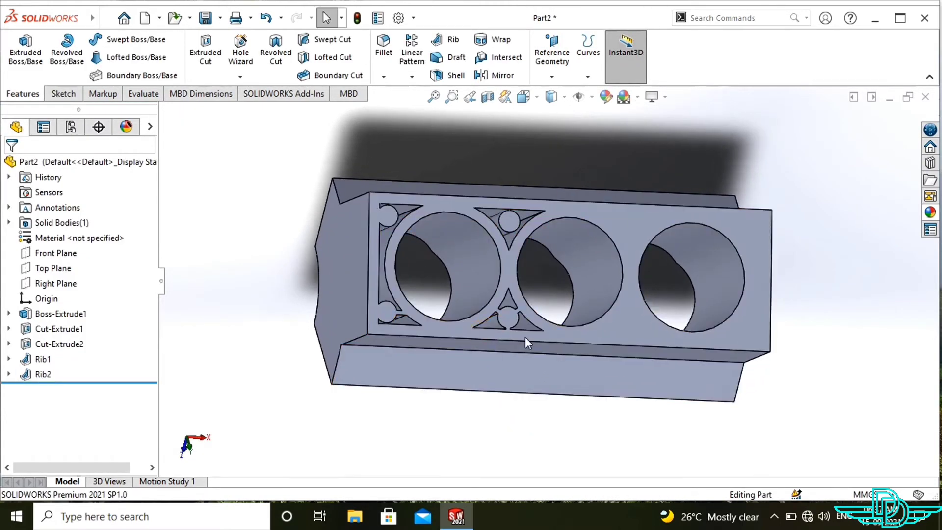
pyautogui.moveTo(507, 302); pyautogui.dragTo(445, 411, button='middle')
pyautogui.click(497, 75)
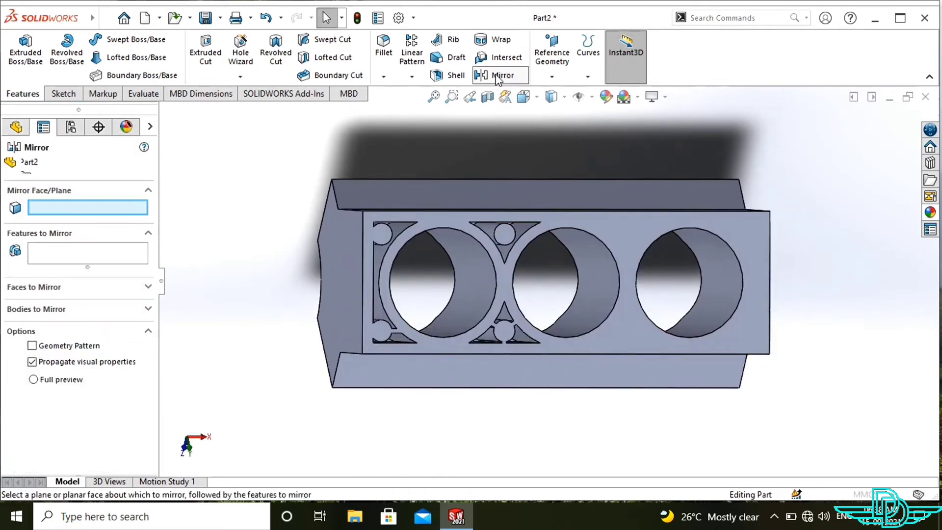
pyautogui.click(165, 112)
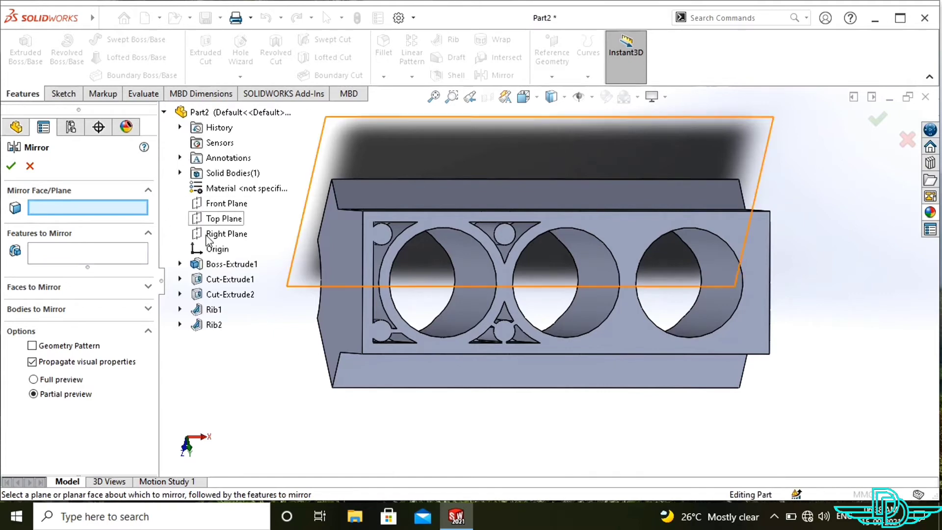
pyautogui.click(121, 248)
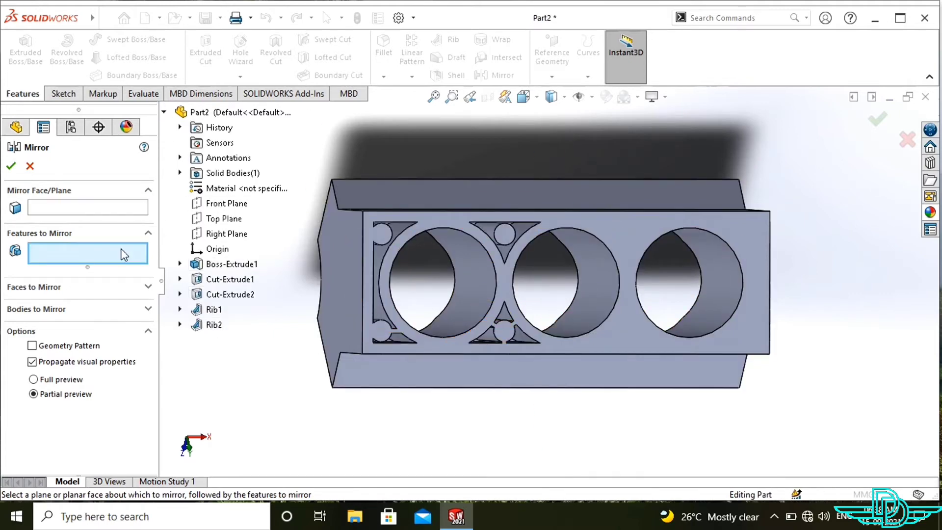
pyautogui.click(214, 310)
pyautogui.click(214, 324)
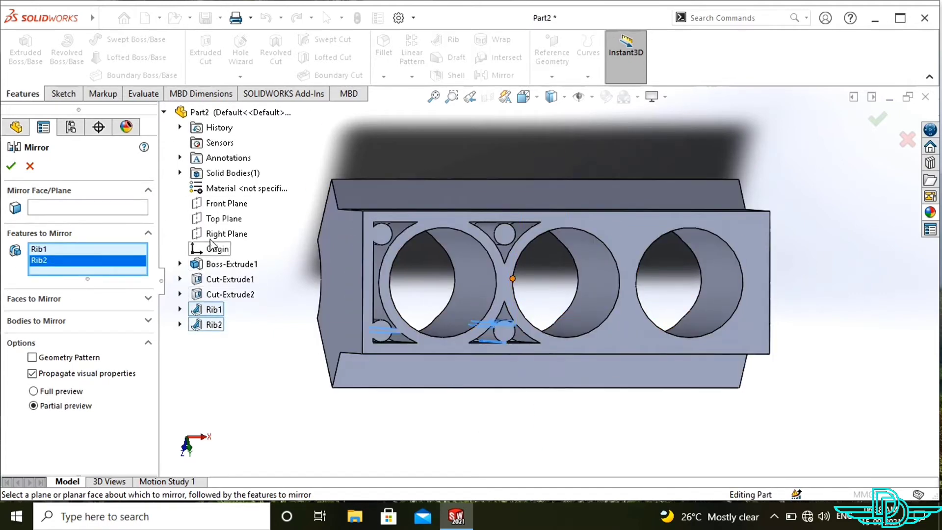
pyautogui.click(144, 209)
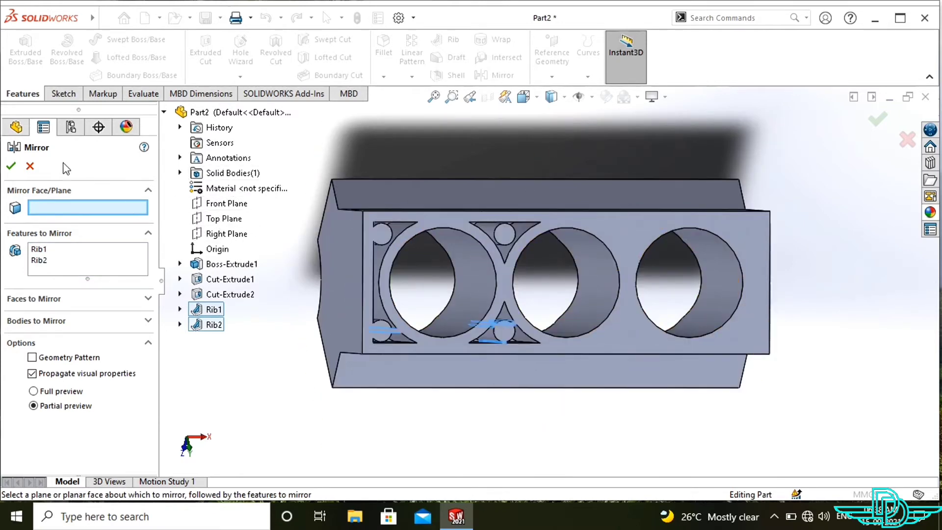
pyautogui.click(30, 166)
# Create a reference plane midway between the two long side faces of the raised block with the three holes
pyautogui.click(550, 74)
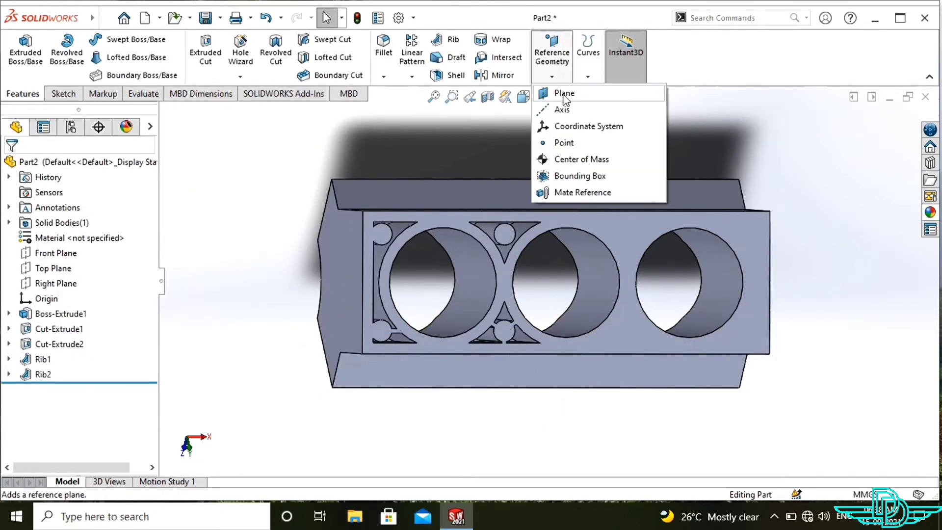
pyautogui.click(564, 94)
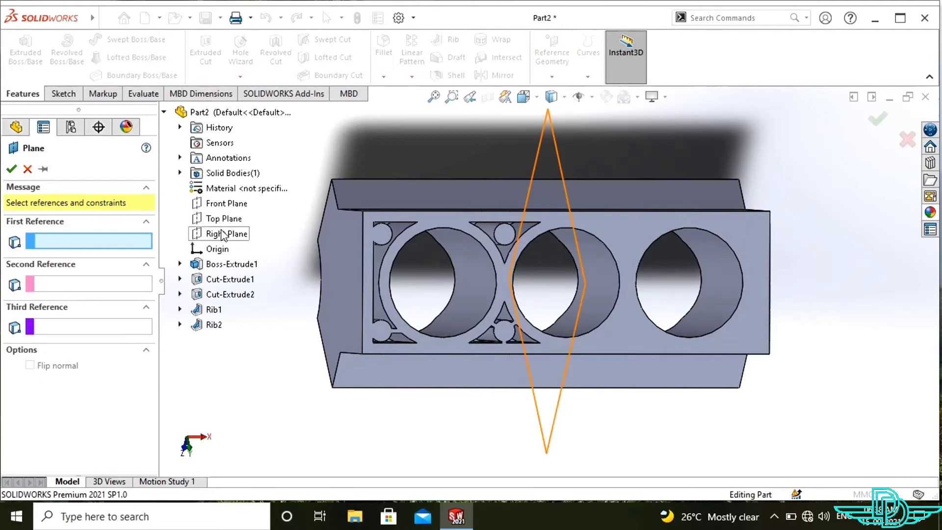
pyautogui.moveTo(294, 172); pyautogui.dragTo(311, 179, button='middle')
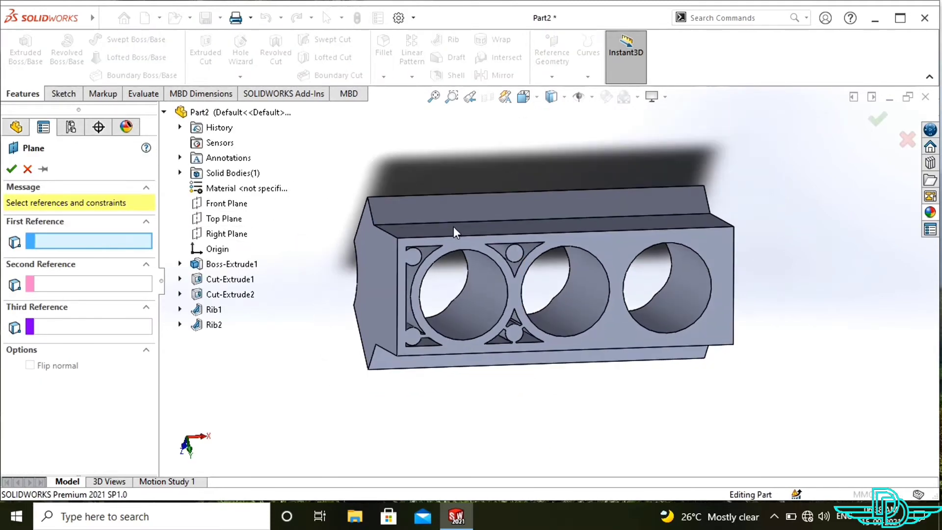
pyautogui.click(456, 232)
pyautogui.moveTo(395, 393); pyautogui.dragTo(423, 325, button='middle')
pyautogui.click(423, 325)
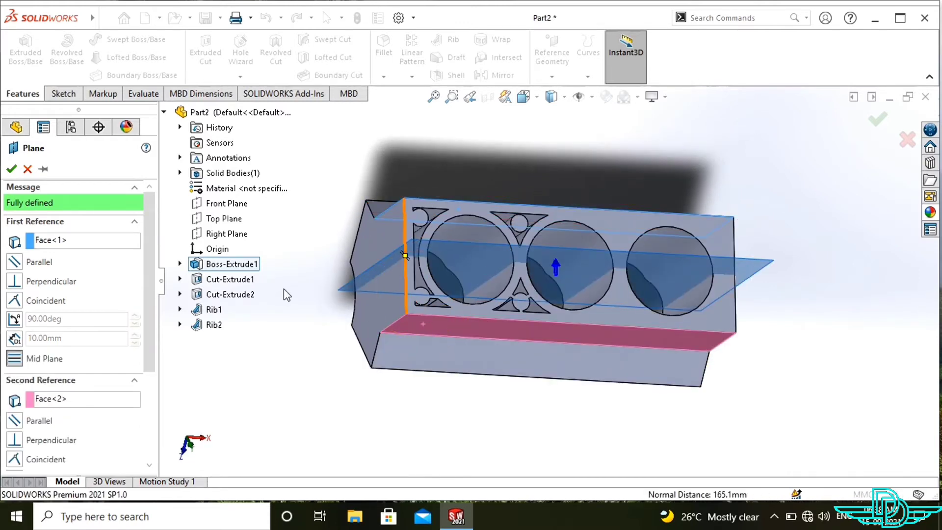
pyautogui.click(11, 168)
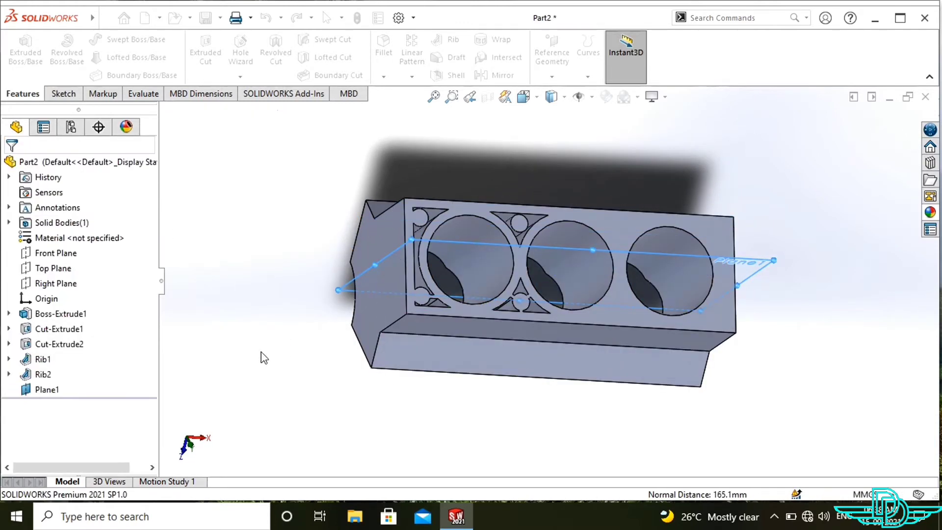
# Mirror Rib1 and Rib2 about the new mid plane, Plane1
pyautogui.click(497, 77)
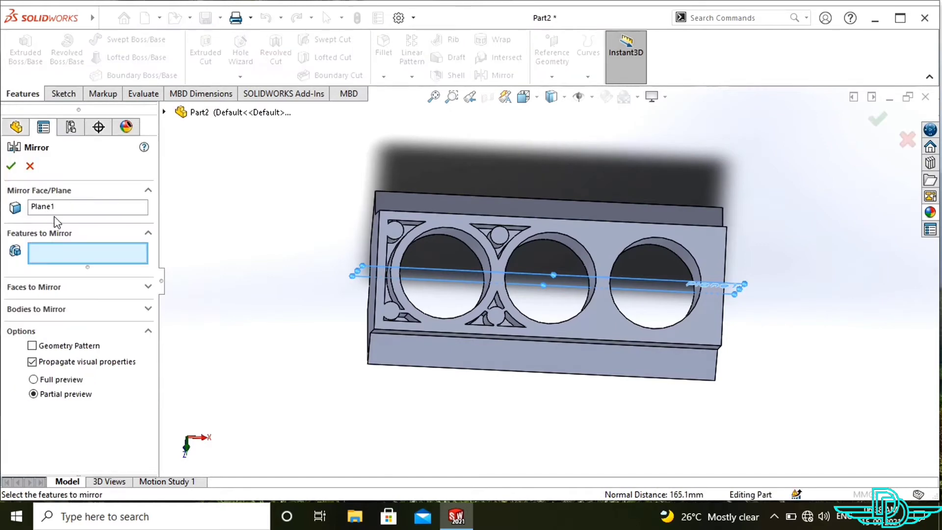
pyautogui.click(164, 112)
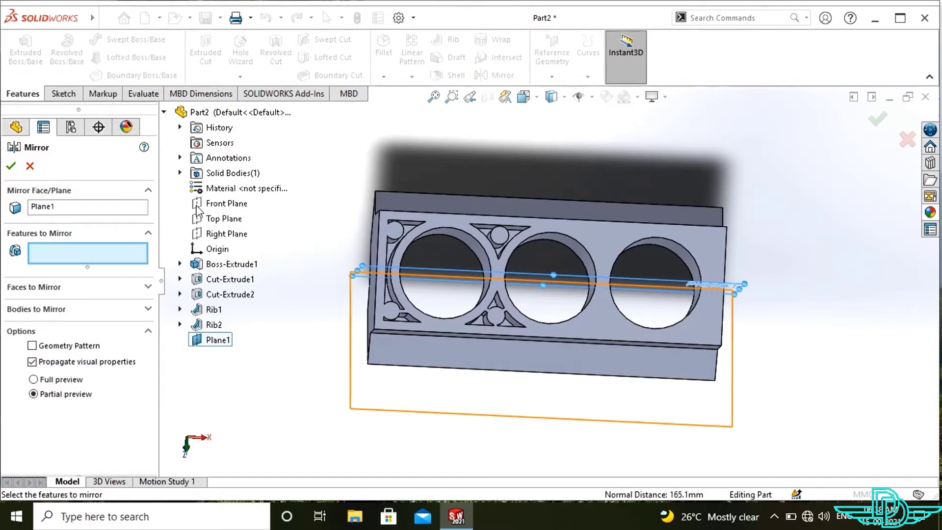
pyautogui.click(214, 309)
pyautogui.click(214, 339)
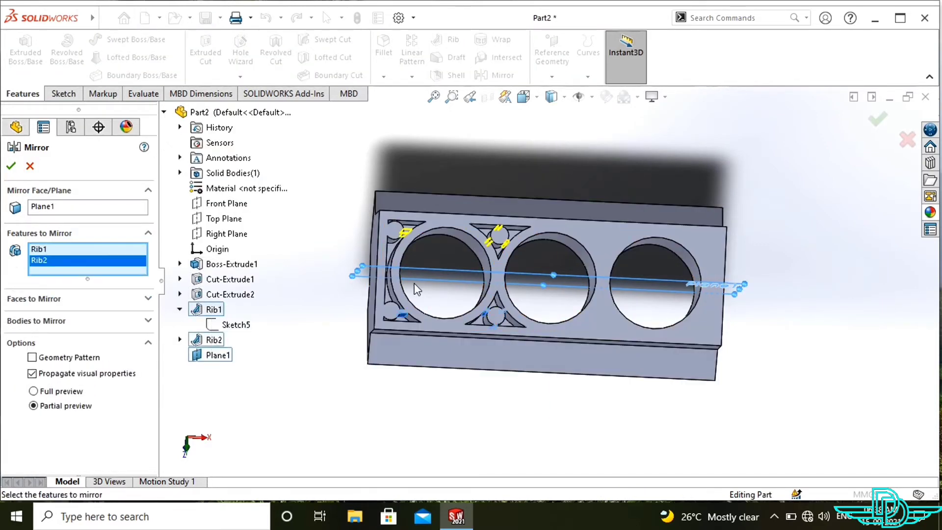
pyautogui.click(14, 165)
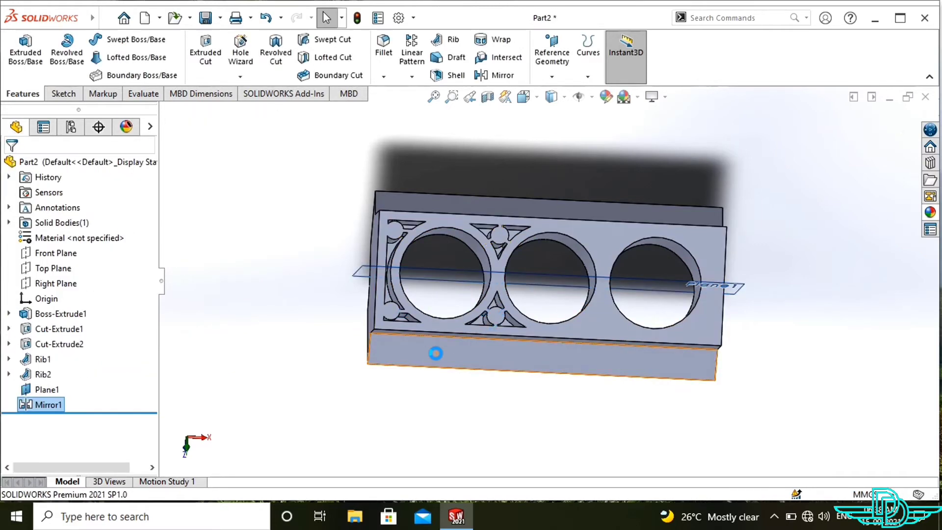
# Mirror the mirrored ribs (Mirror1), Rib2, Rib1 and the pocket cut Cut-Extrude2 about the Right Plane
pyautogui.click(502, 75)
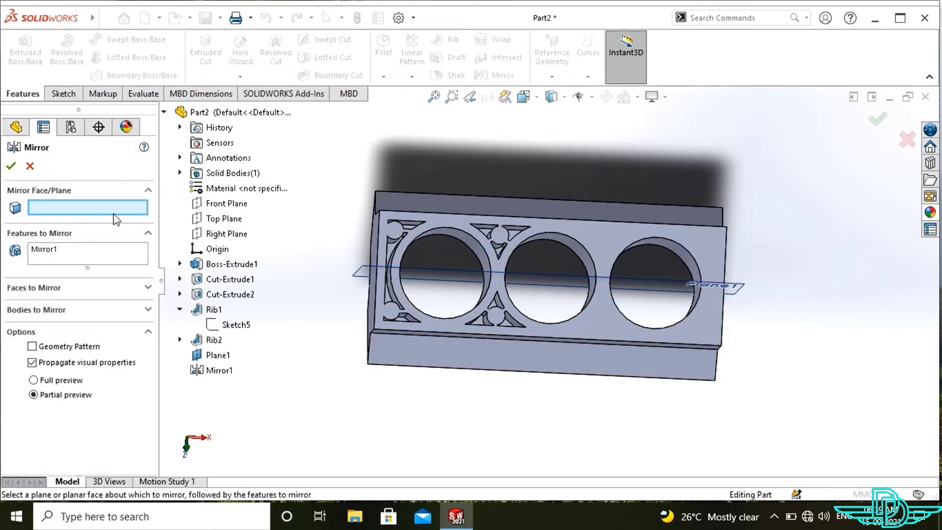
pyautogui.click(222, 237)
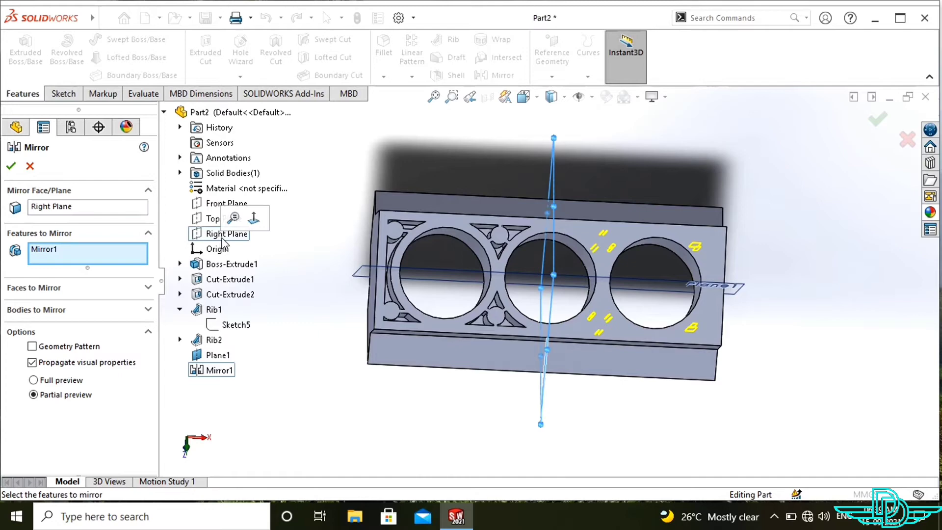
pyautogui.click(213, 340)
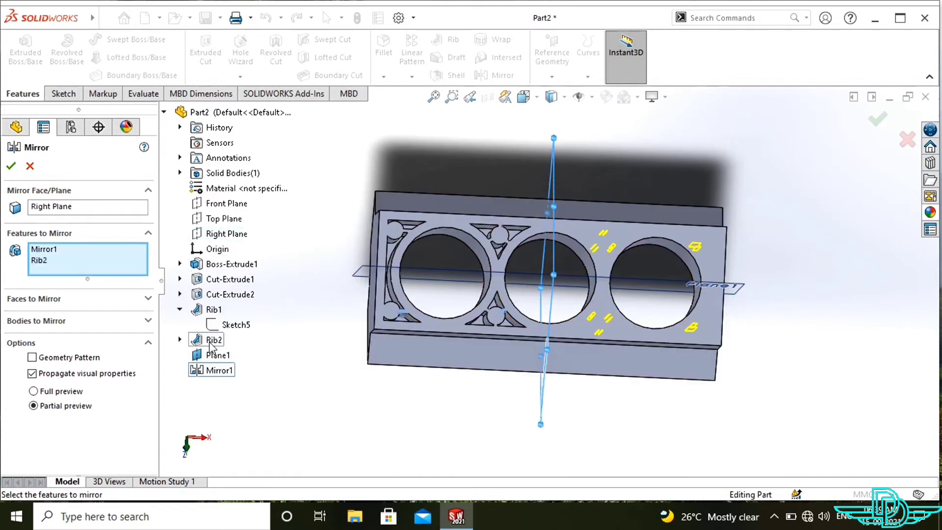
pyautogui.click(213, 310)
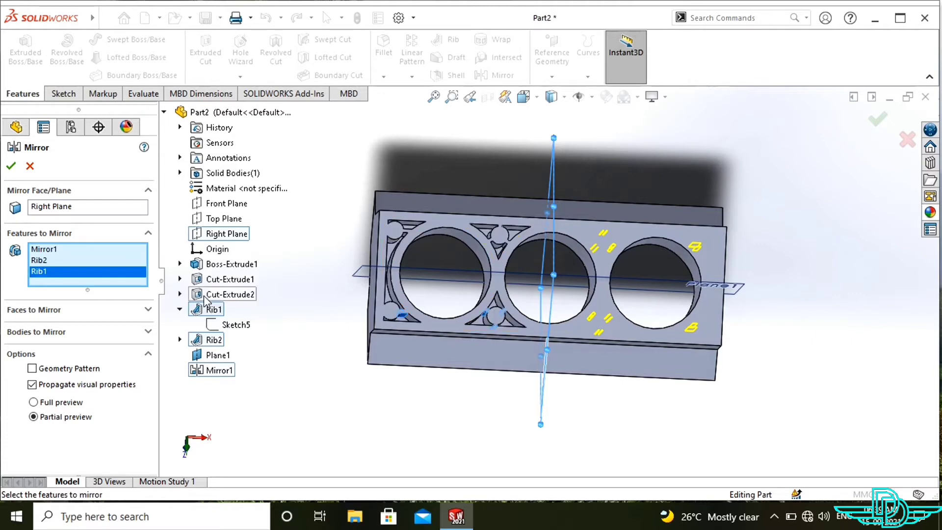
pyautogui.click(216, 296)
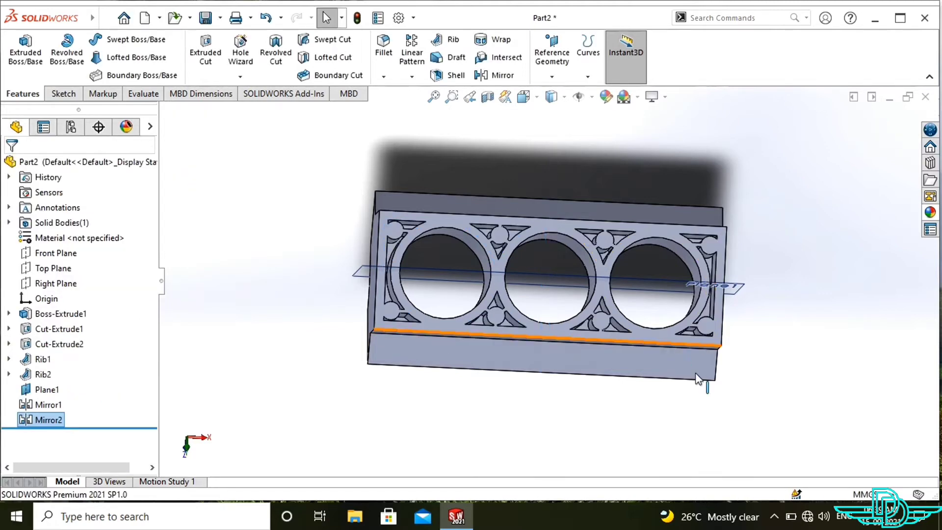
# Start a sketch on the angled face and draw a circle about 15.6 mm in diameter centered on the lower corner boss beside the first hole
pyautogui.moveTo(786, 348); pyautogui.dragTo(852, 285, button='middle')
pyautogui.click(510, 343)
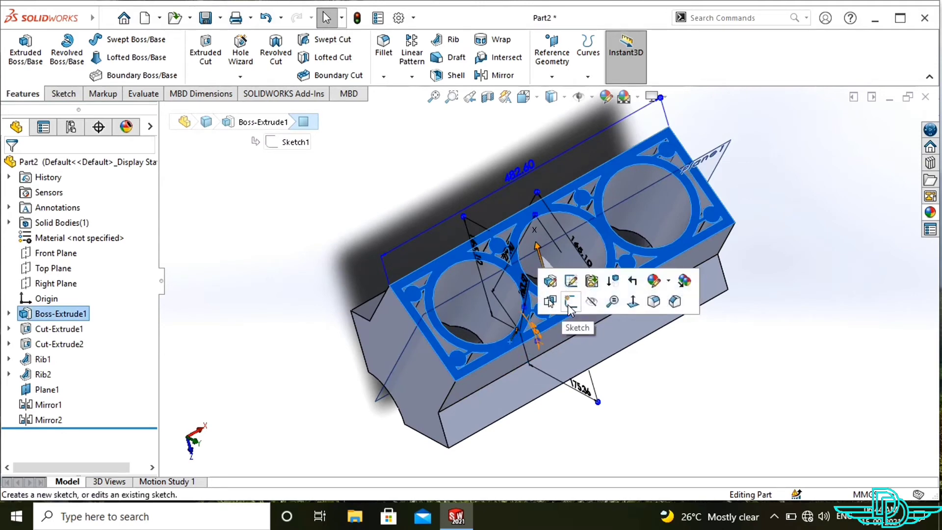
pyautogui.click(570, 309)
pyautogui.scroll(-6, 425, 340)
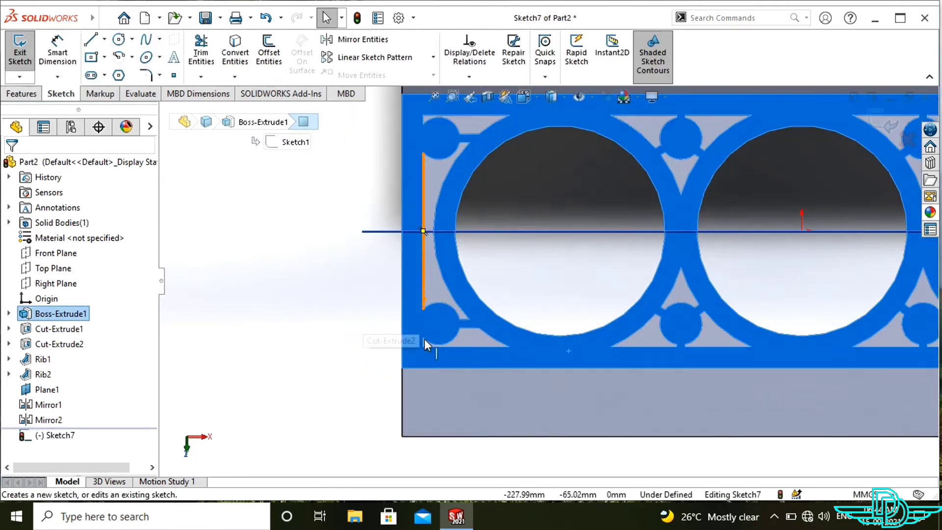
pyautogui.click(119, 39)
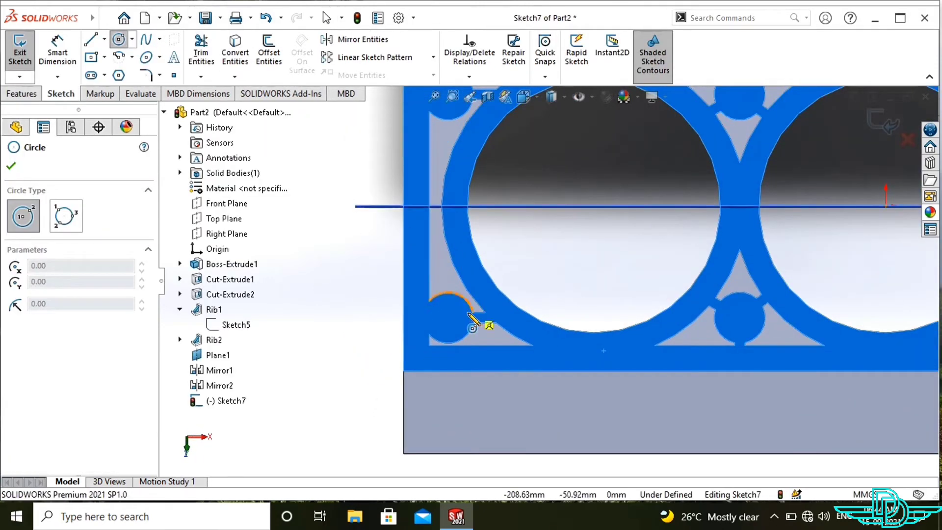
pyautogui.click(448, 318)
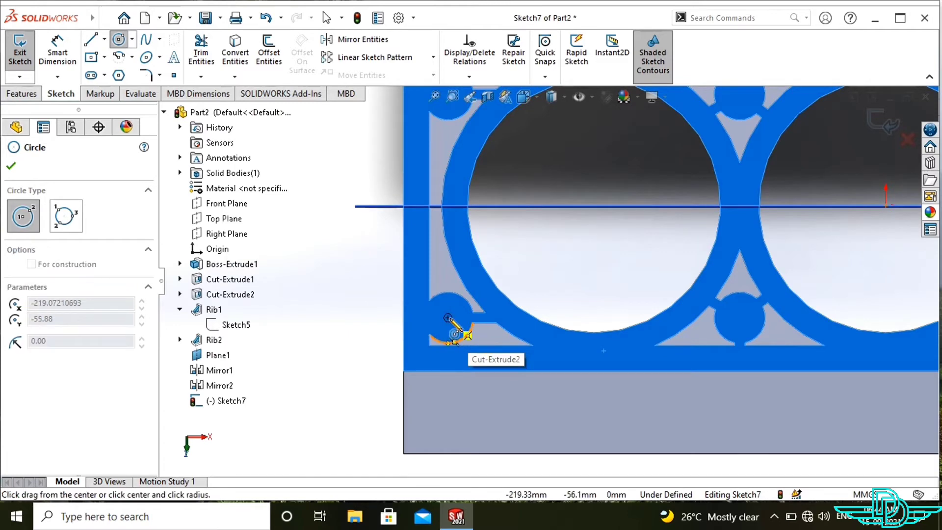
pyautogui.click(460, 330)
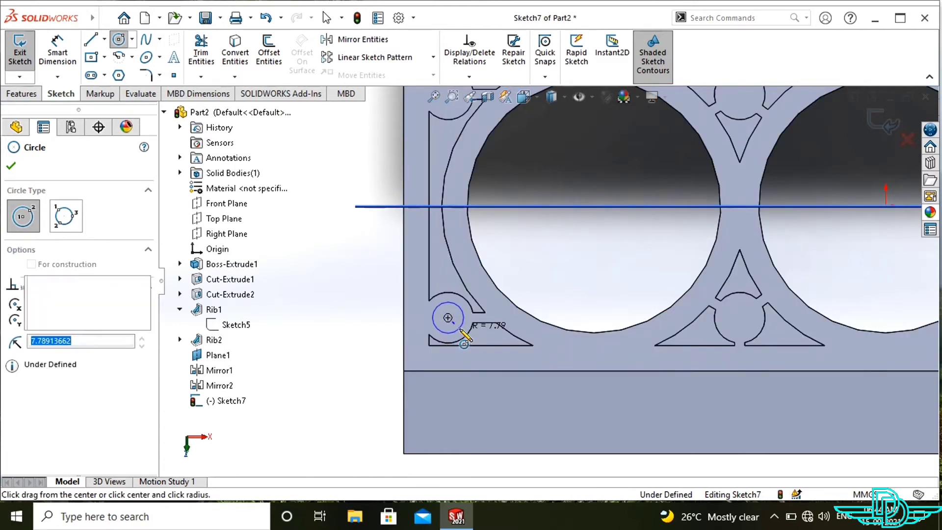
pyautogui.press('Escape')
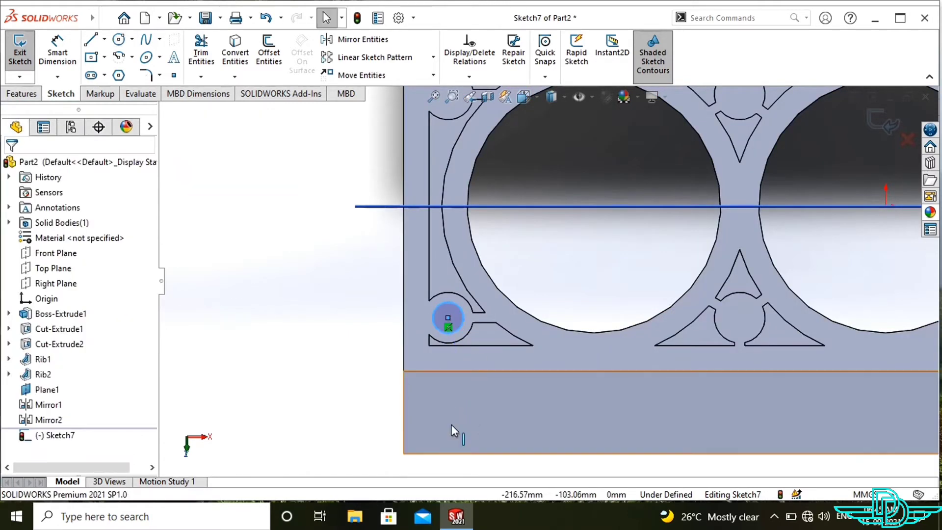
# Dimension the circle on the lower corner boss and set its diameter to 9.52 mm
pyautogui.scroll(-2, 451, 431)
pyautogui.scroll(3, 452, 426)
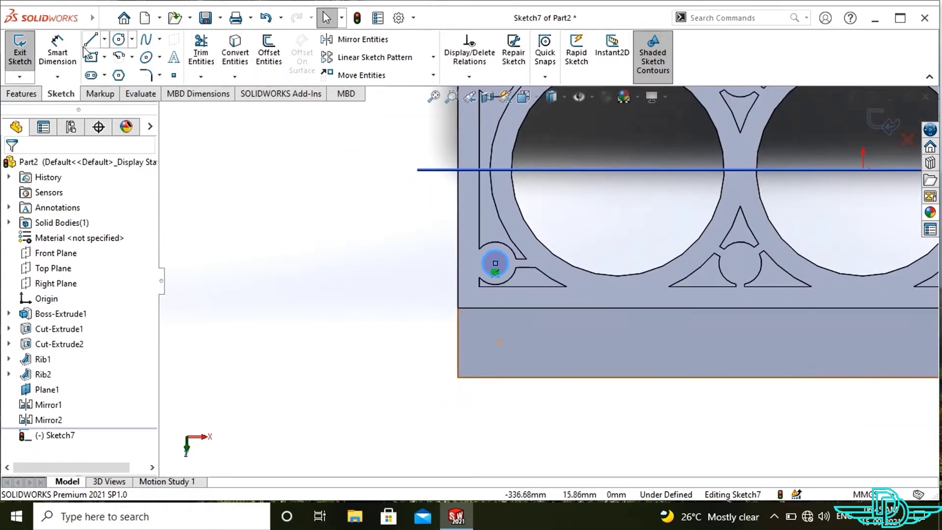
pyautogui.click(57, 50)
pyautogui.click(506, 270)
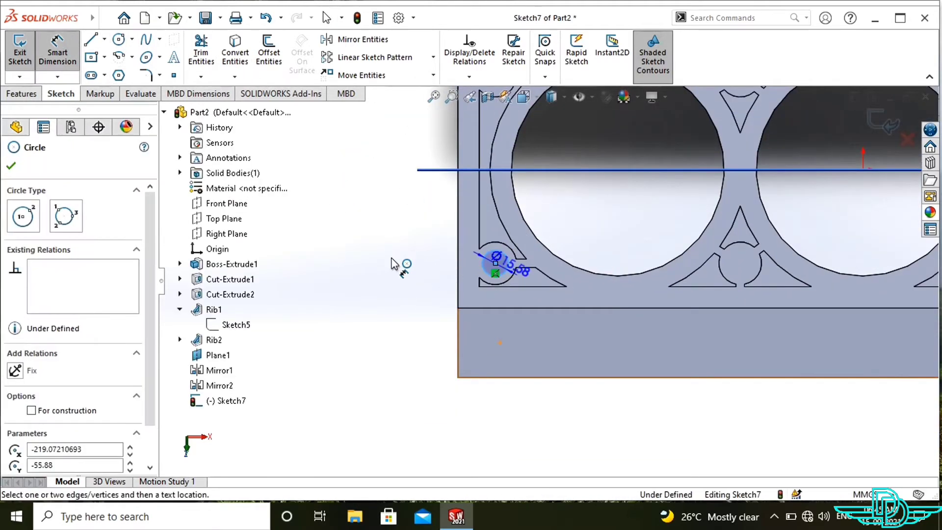
pyautogui.click(384, 265)
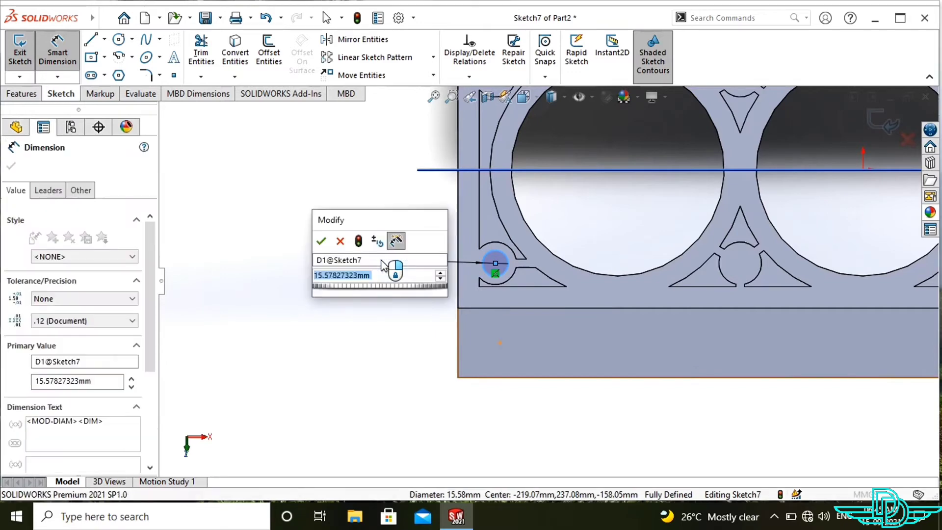
pyautogui.write('9.52')
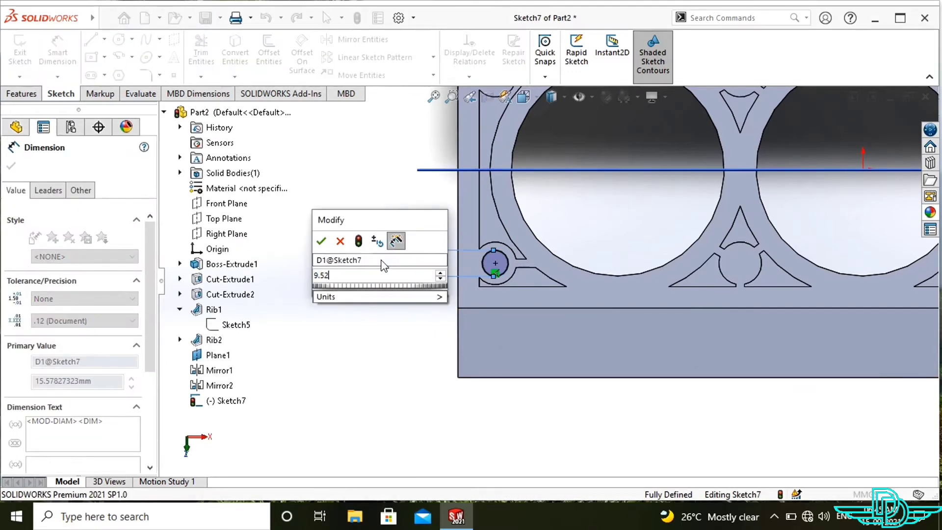
pyautogui.press('Return')
# Draw a circle about 14.2 mm in diameter centered on the lower boss between the first and second holes
pyautogui.press('z')
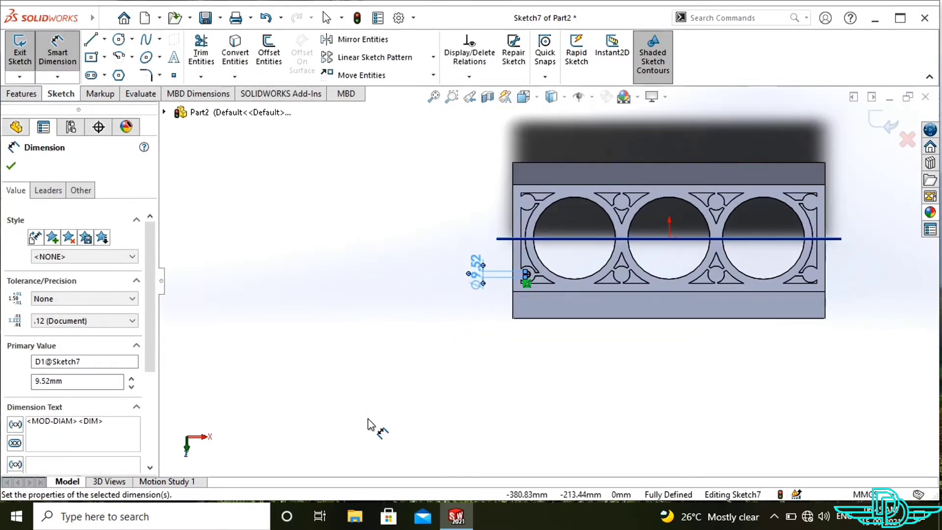
pyautogui.scroll(-3, 524, 189)
pyautogui.click(119, 39)
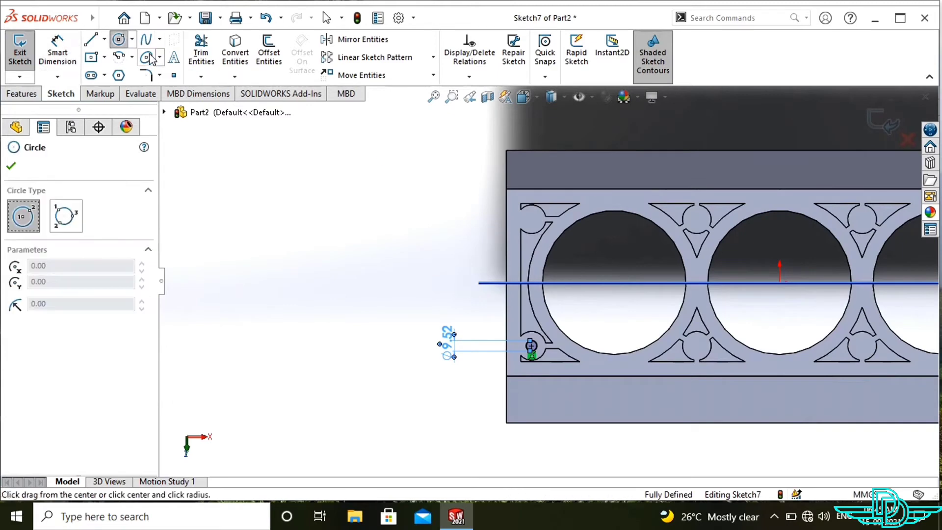
pyautogui.scroll(-2, 525, 204)
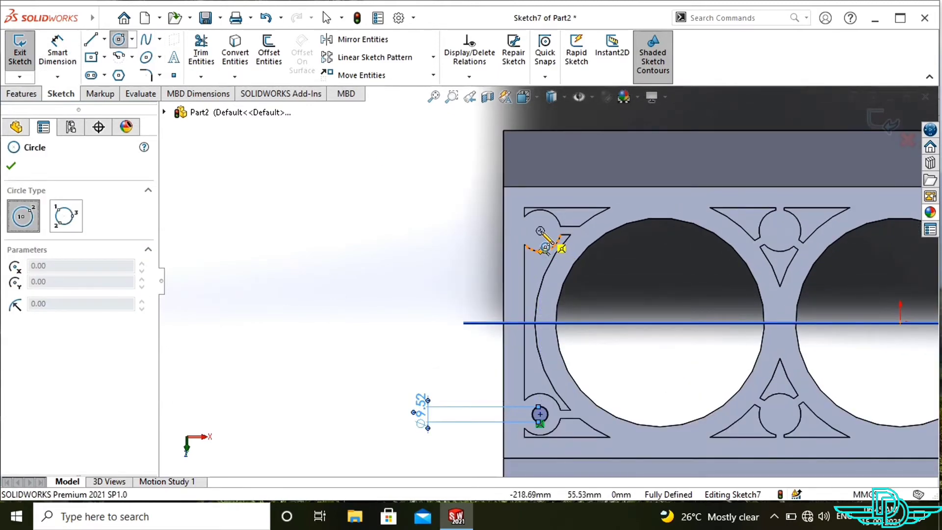
pyautogui.click(780, 414)
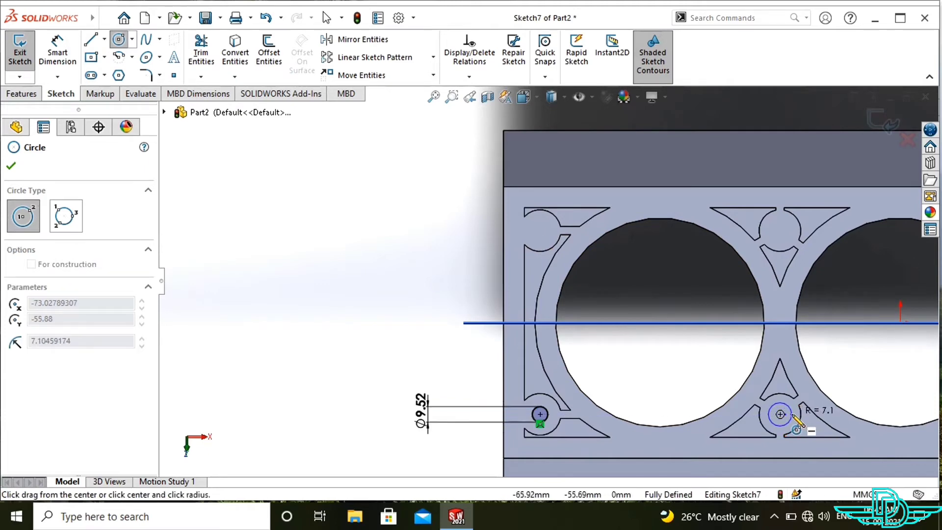
pyautogui.click(792, 415)
pyautogui.press('Escape')
# Add an Equal relation between the new circle and the 9.52 mm circle on the lower corner boss
pyautogui.click(792, 414)
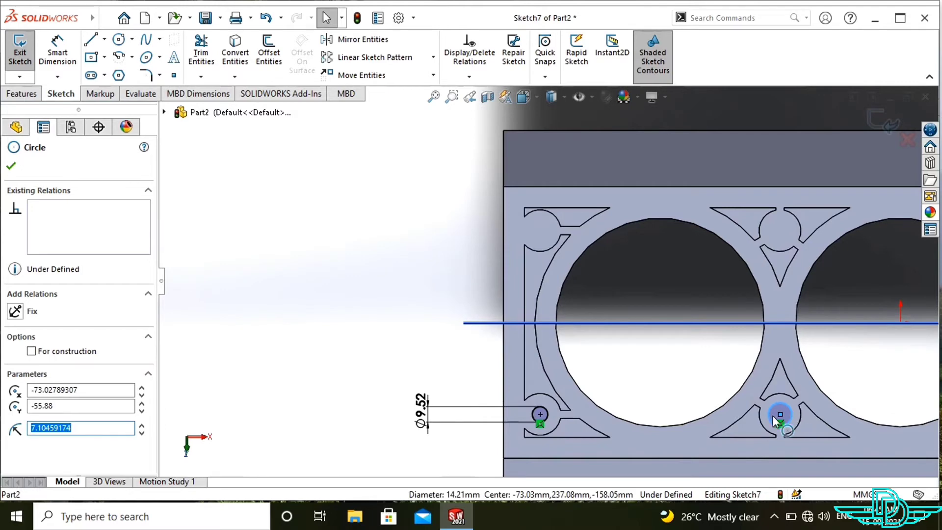
pyautogui.keyDown('ctrl'); pyautogui.click(547, 416); pyautogui.keyUp('ctrl')
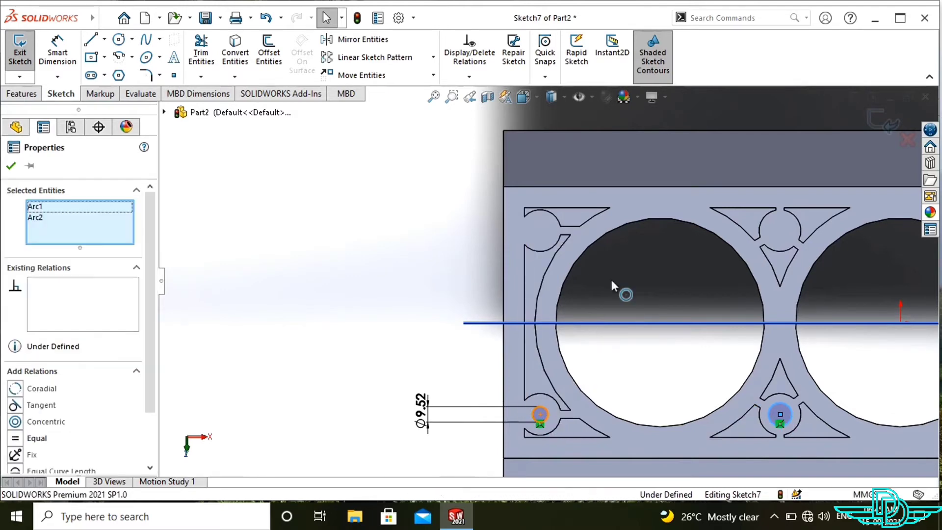
pyautogui.click(16, 438)
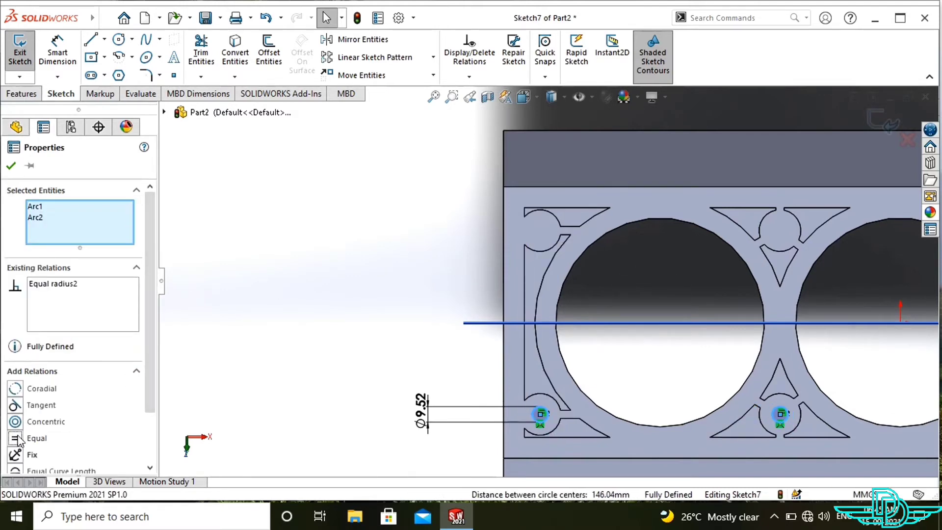
pyautogui.click(11, 166)
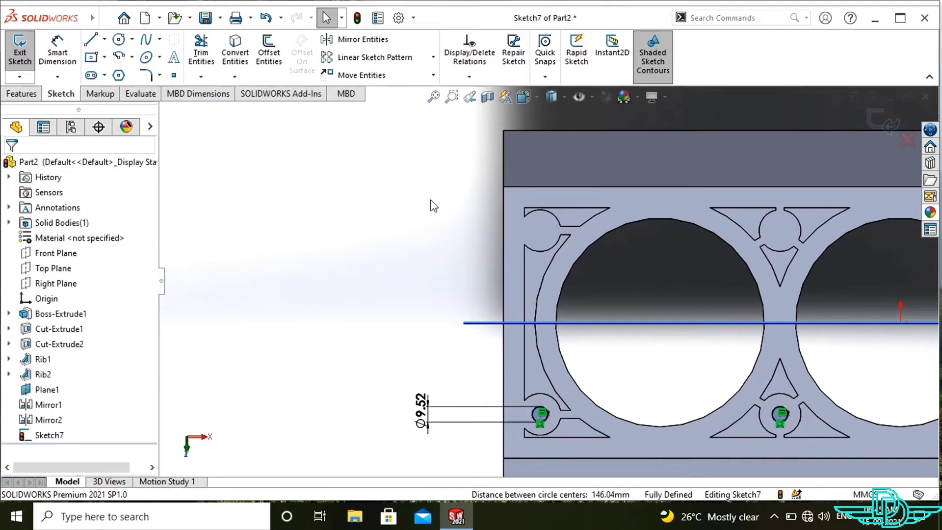
# Mirror both boss circles about Plane1 within the sketch, keeping the originals
pyautogui.click(365, 42)
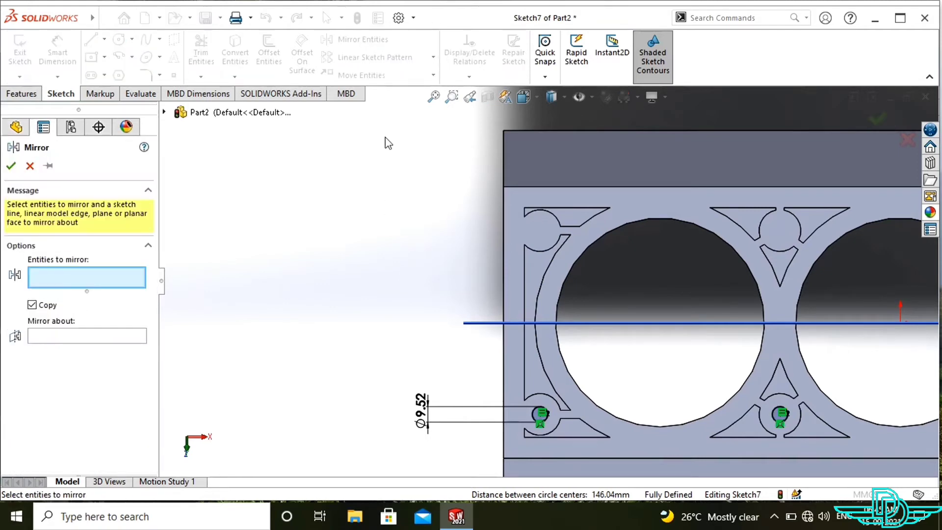
pyautogui.click(545, 420)
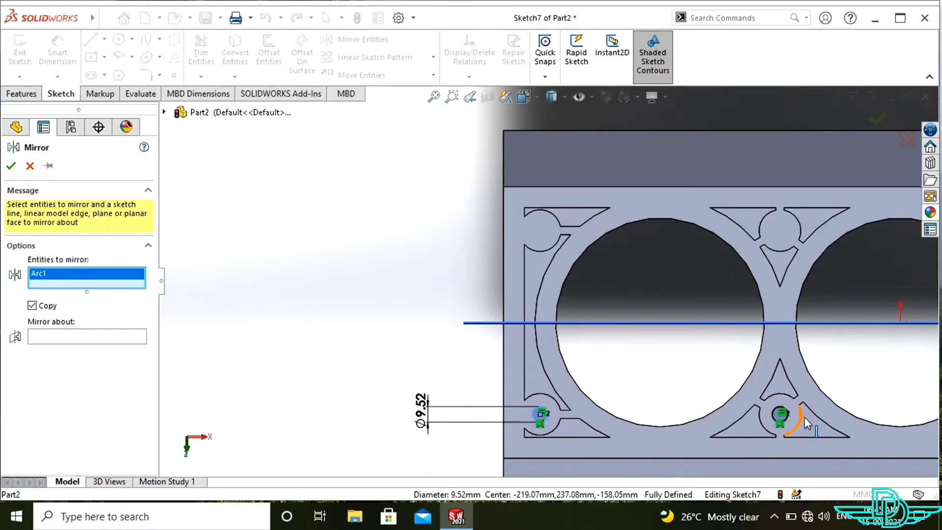
pyautogui.click(787, 416)
pyautogui.click(105, 345)
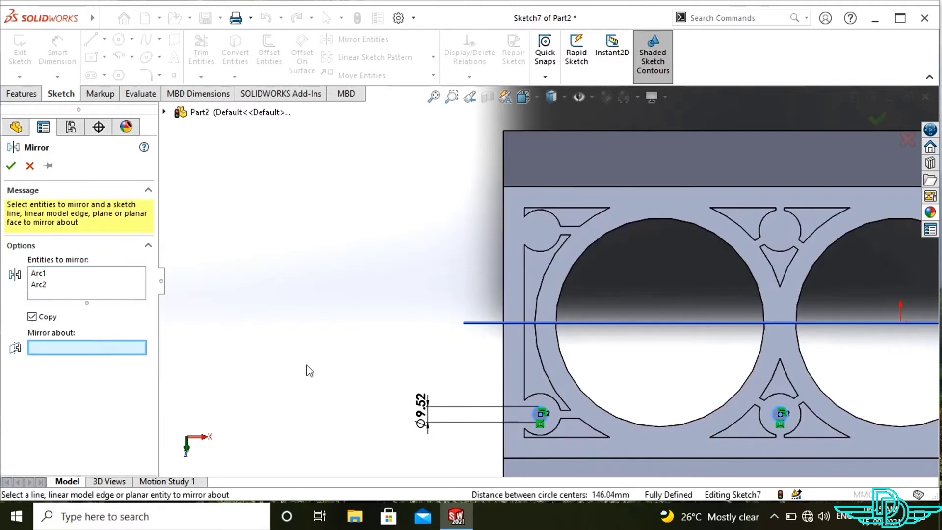
pyautogui.click(467, 324)
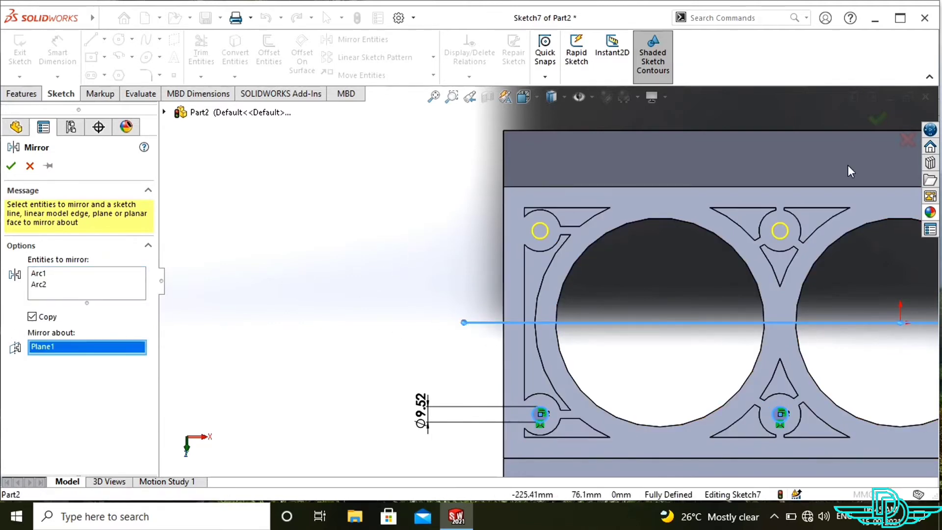
pyautogui.click(878, 118)
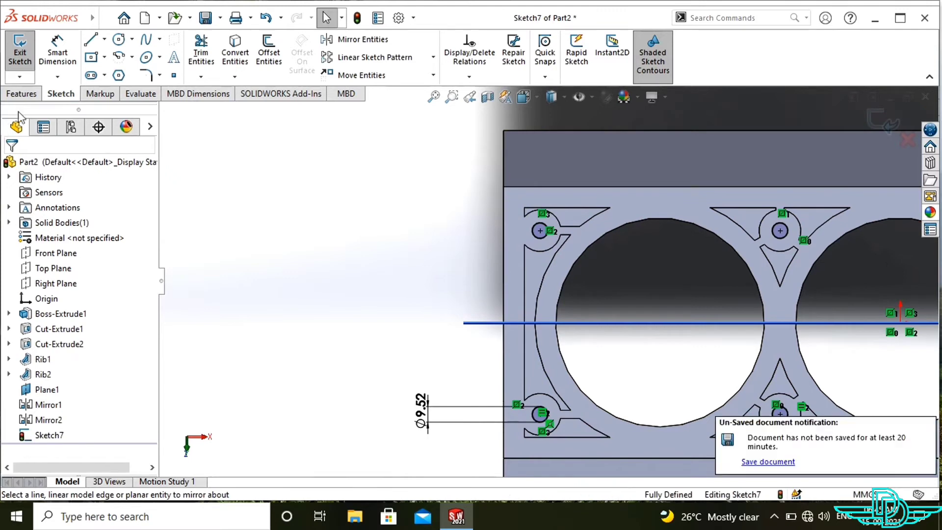
# Cut-extrude the four boss circles into the block with a Blind depth of 76 mm
pyautogui.click(22, 93)
pyautogui.click(206, 54)
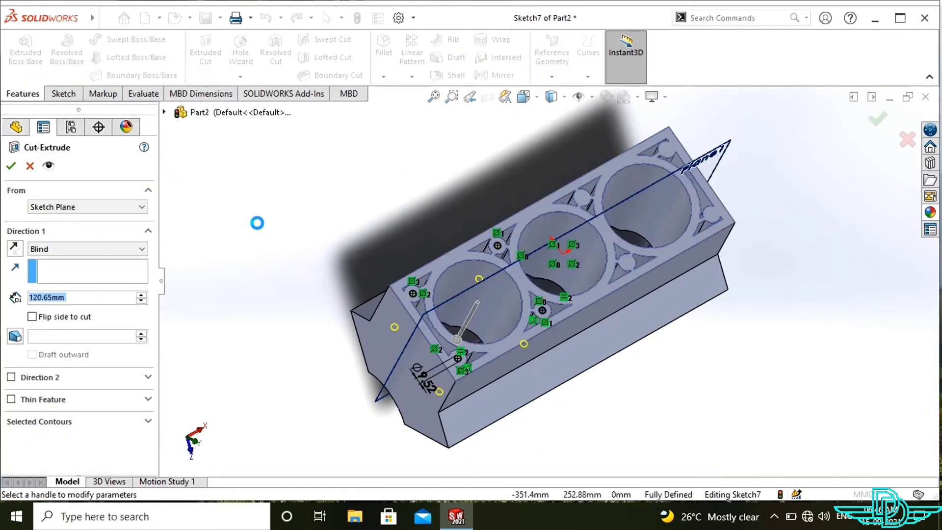
pyautogui.write('76')
pyautogui.press('Return')
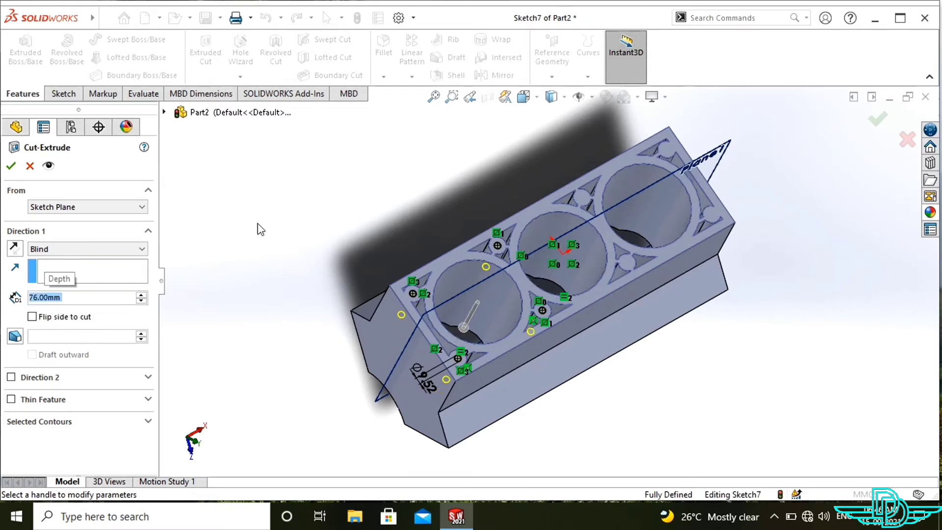
pyautogui.click(12, 167)
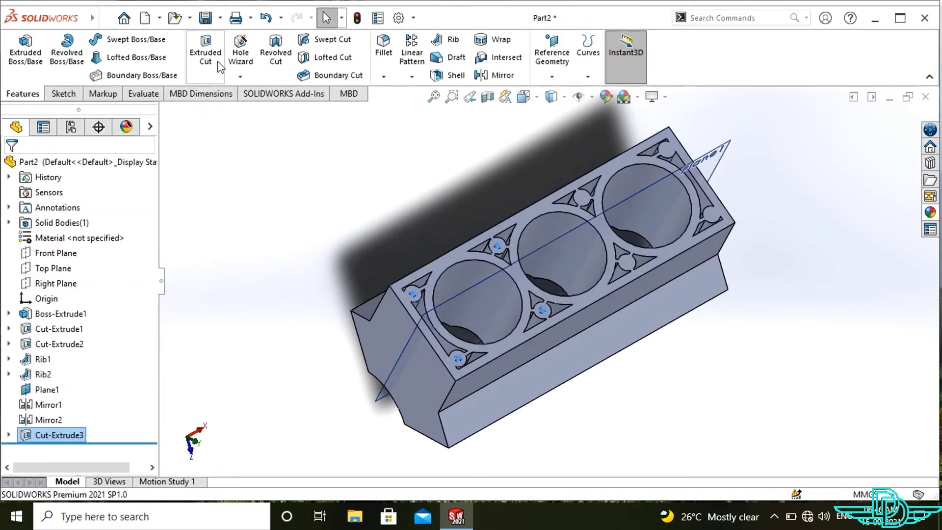
# Mirror the bolt hole cut Cut-Extrude3 about the Right Plane
pyautogui.click(493, 75)
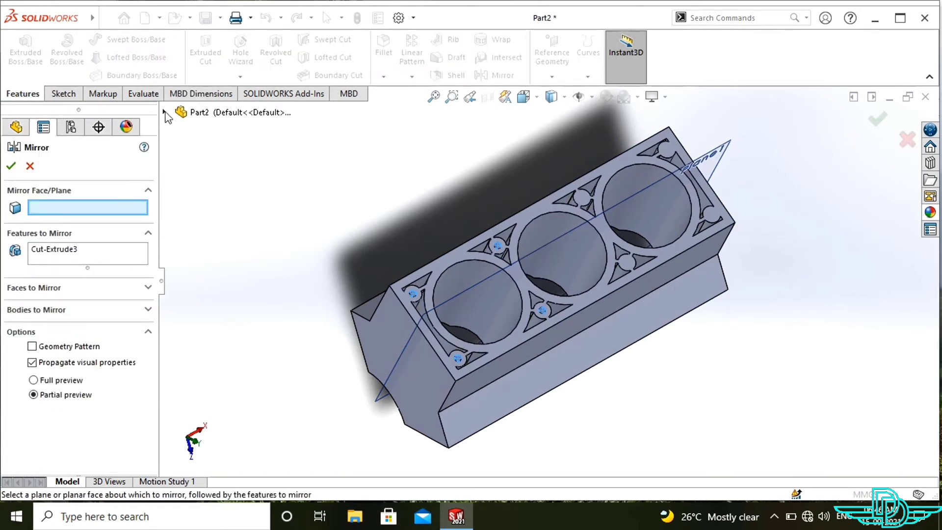
pyautogui.click(164, 112)
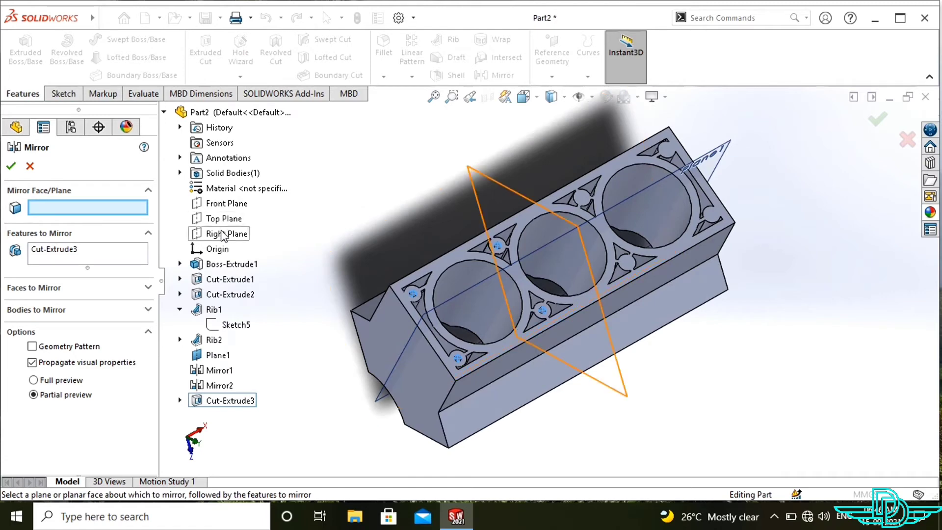
pyautogui.click(224, 234)
pyautogui.moveTo(866, 413); pyautogui.dragTo(638, 334, button='middle')
pyautogui.click(10, 167)
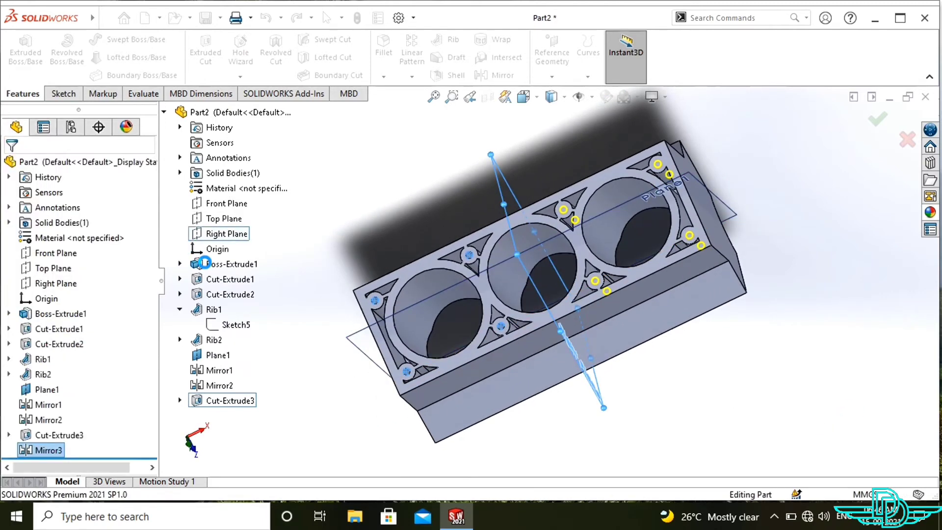
# Hide the reference plane Plane1 in the model view
pyautogui.moveTo(247, 360); pyautogui.dragTo(401, 360, button='middle')
pyautogui.click(403, 360)
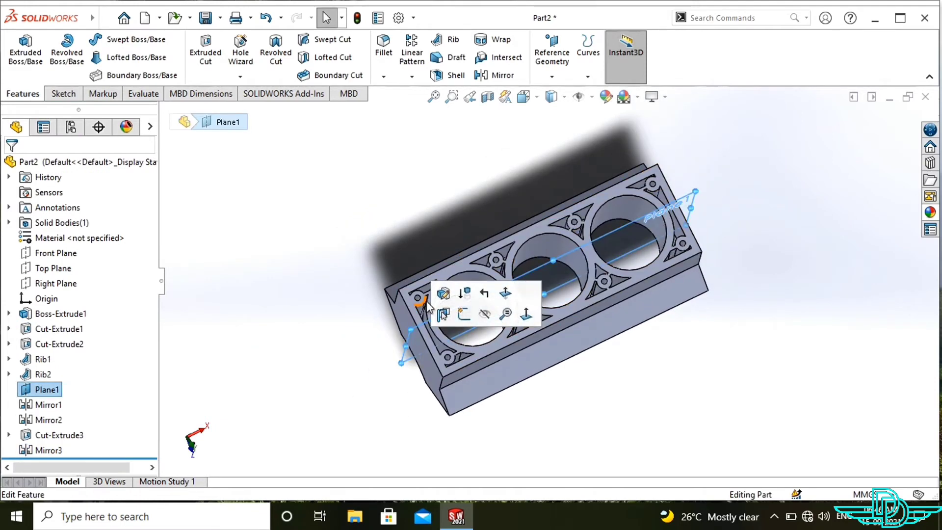
pyautogui.click(494, 317)
pyautogui.moveTo(805, 302); pyautogui.dragTo(794, 330, button='middle')
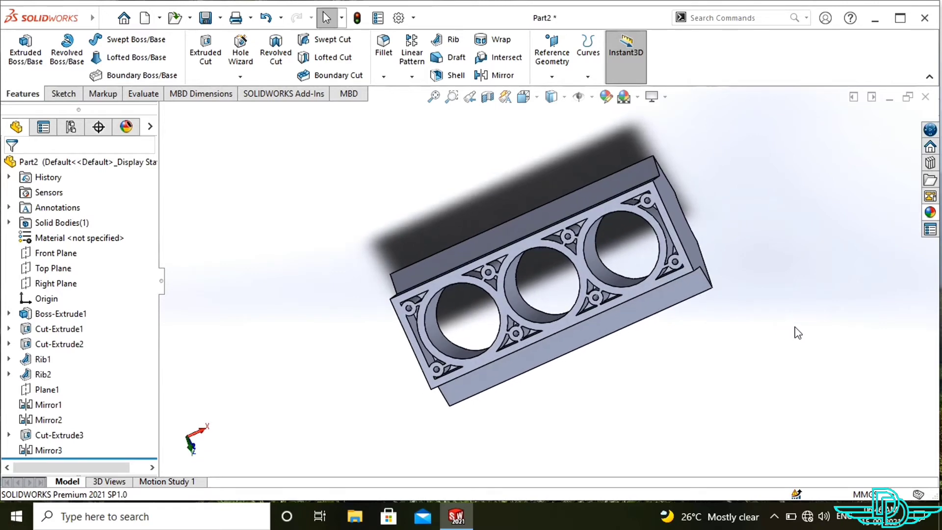
# Start a sketch on the Front Plane and draw a vertical centerline about 61 mm from the origin, from the upper horizontal edge to below the block
pyautogui.click(43, 258)
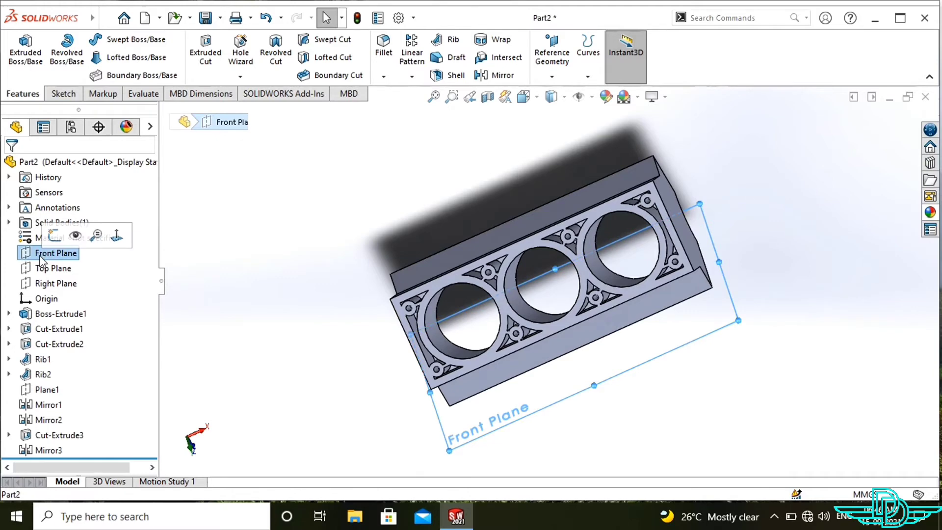
pyautogui.click(58, 237)
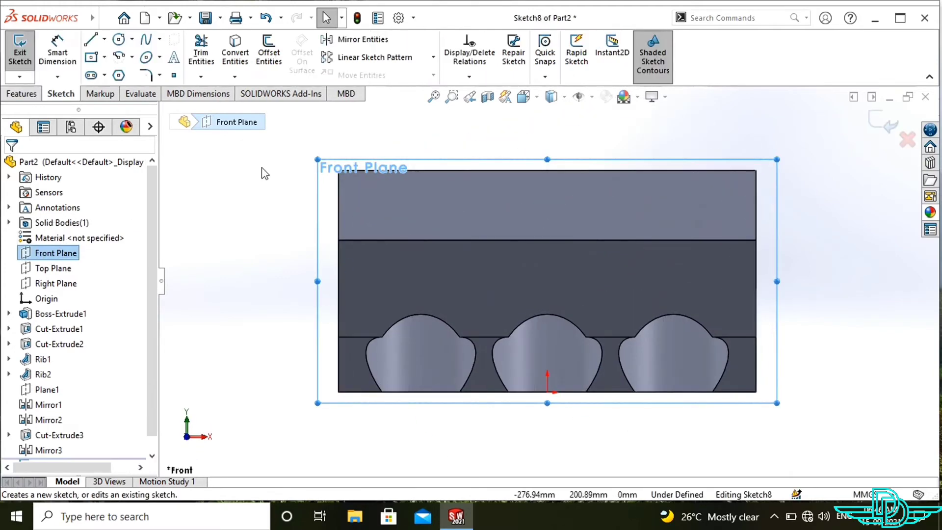
pyautogui.click(104, 40)
pyautogui.click(125, 72)
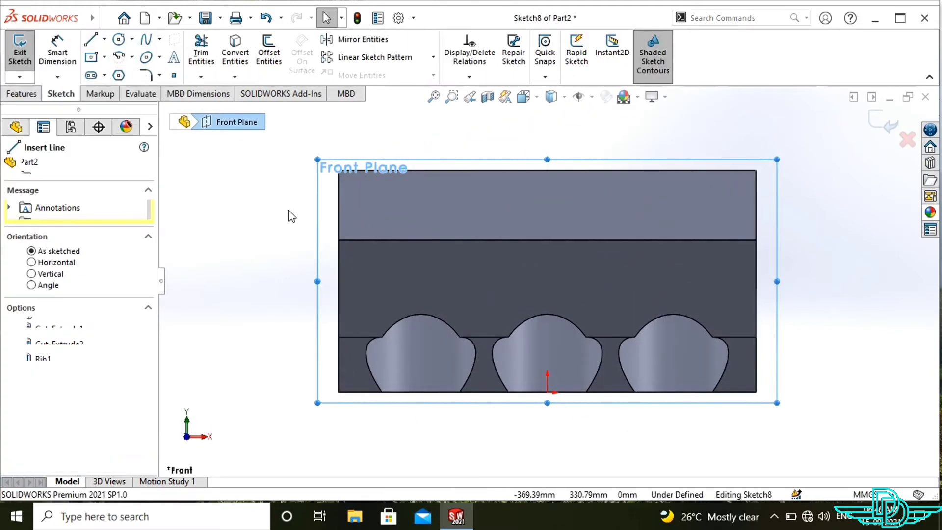
pyautogui.click(495, 240)
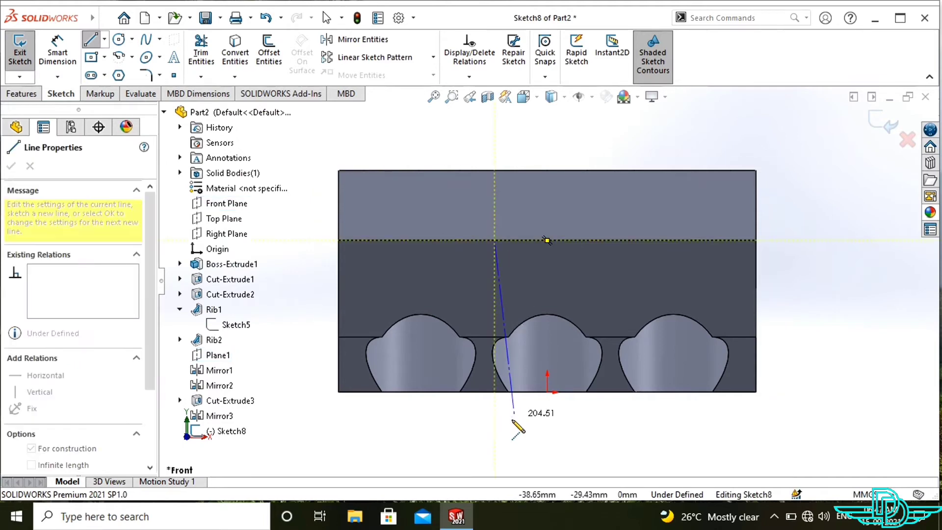
pyautogui.click(494, 423)
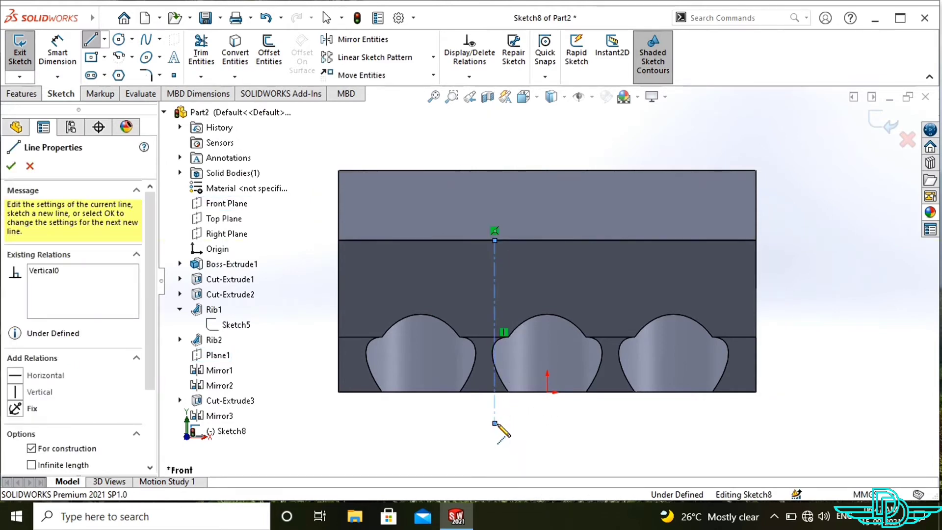
pyautogui.press('Escape')
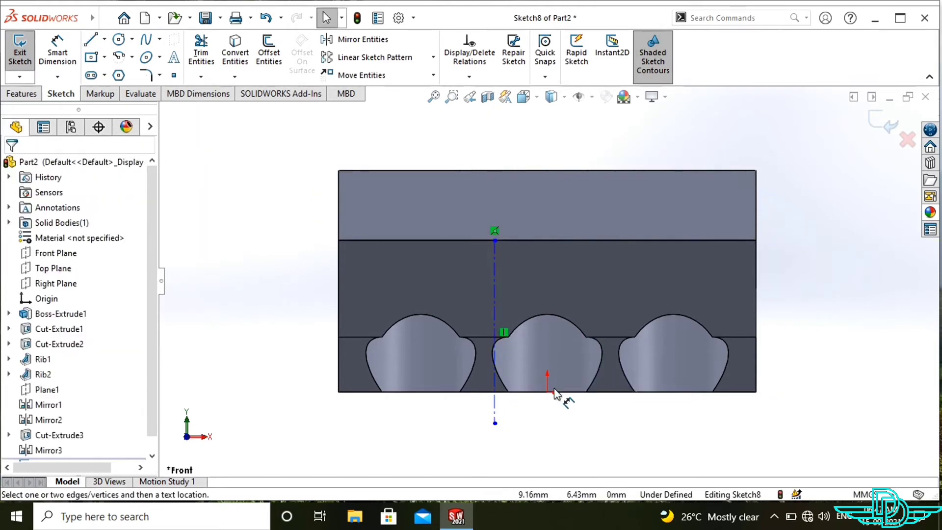
# Dimension the centerline's horizontal distance from the origin, set it to 12.7 mm, and exit the sketch
pyautogui.click(547, 392)
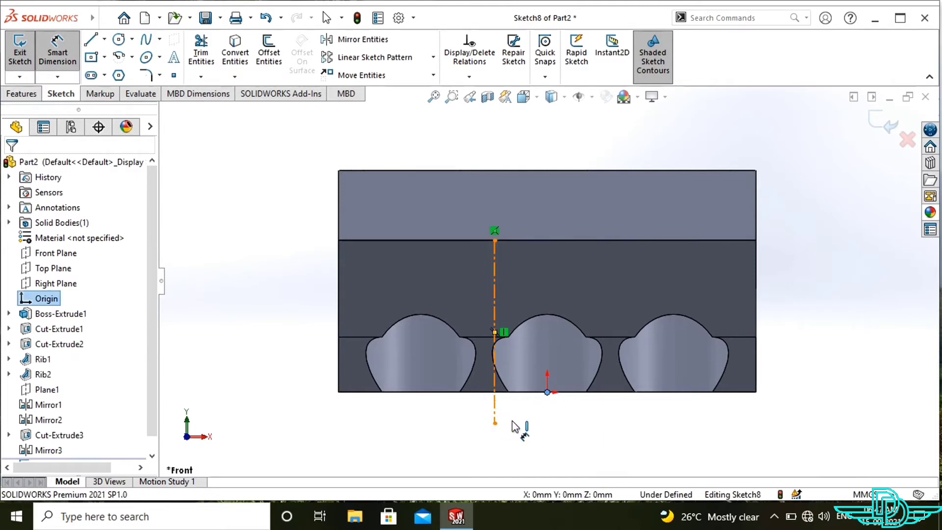
pyautogui.click(496, 415)
pyautogui.click(521, 449)
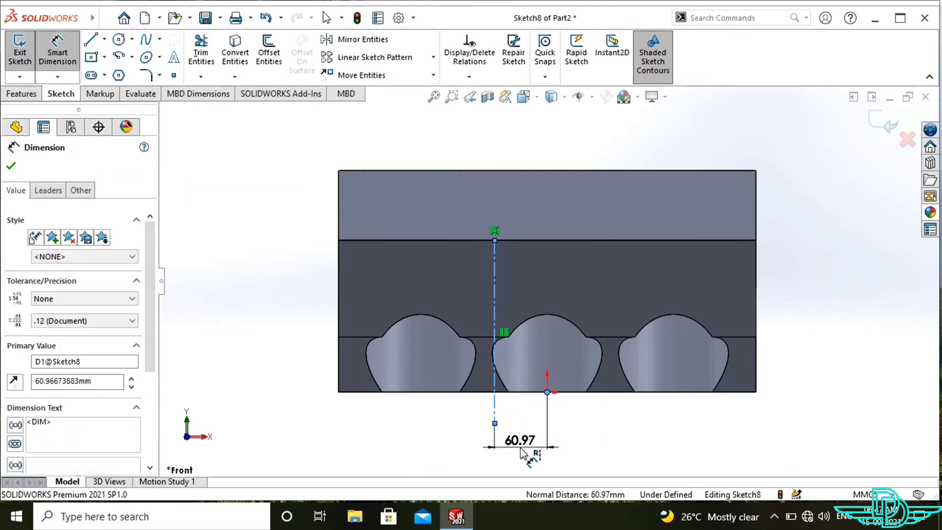
pyautogui.write('12.7')
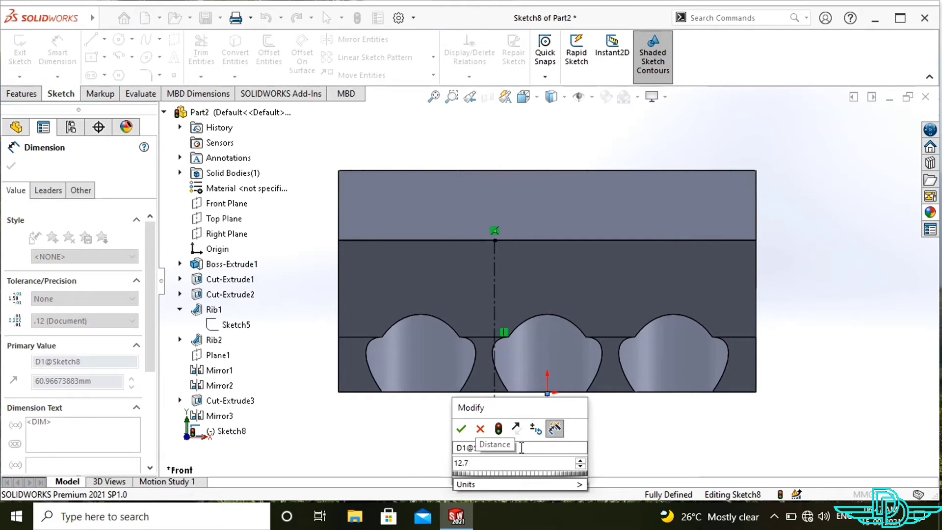
pyautogui.press('Return')
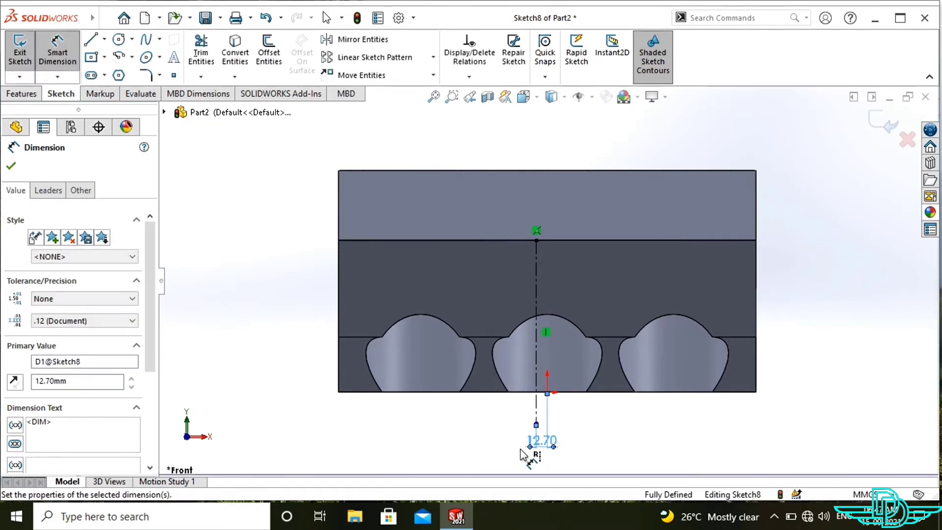
pyautogui.press('Escape')
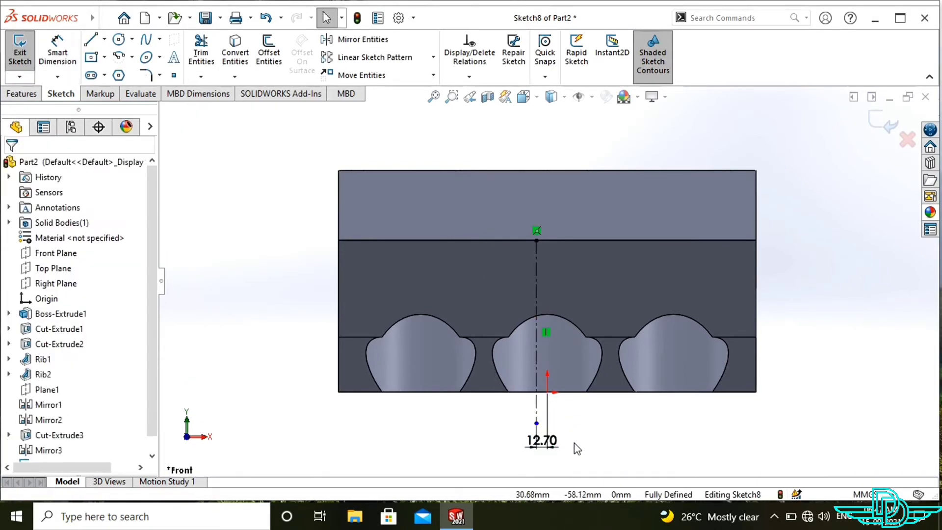
pyautogui.press('z')
pyautogui.moveTo(662, 430); pyautogui.dragTo(599, 436, button='middle')
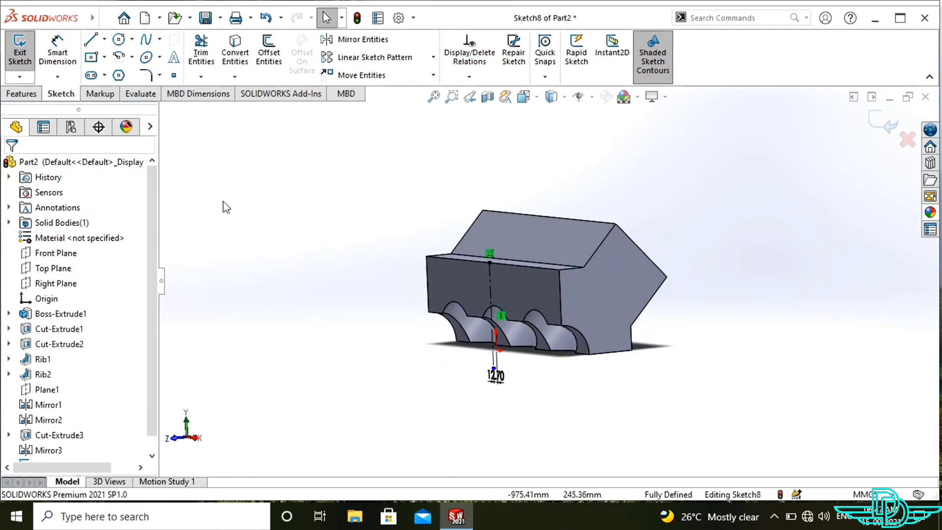
pyautogui.click(886, 122)
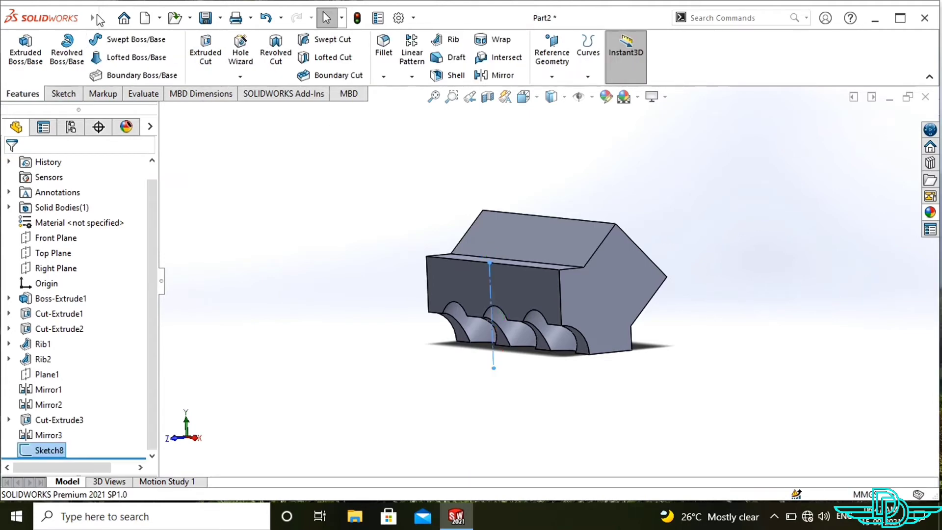
# Create one copy of the block body rotated 180° about the sketched vertical centerline using Move/Copy Body
pyautogui.moveTo(98, 19)
pyautogui.click(185, 18)
pyautogui.moveTo(203, 88)
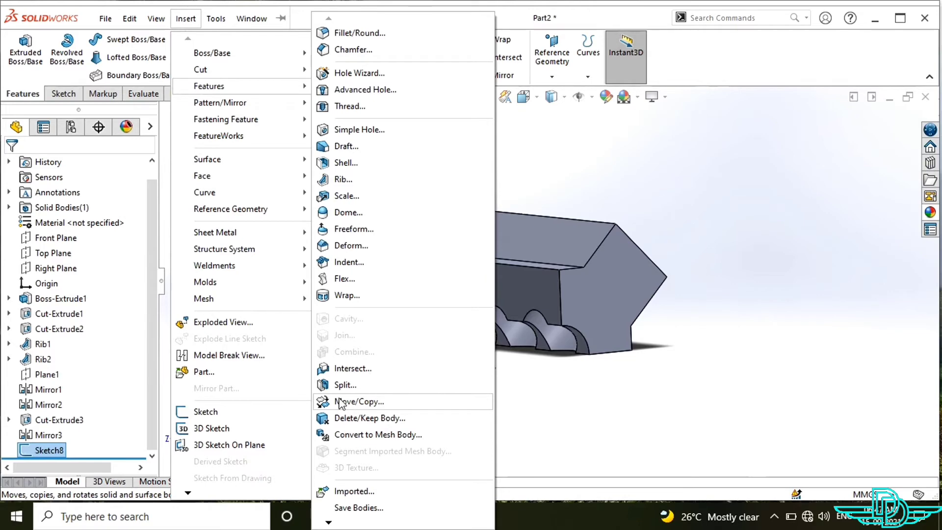
pyautogui.click(376, 407)
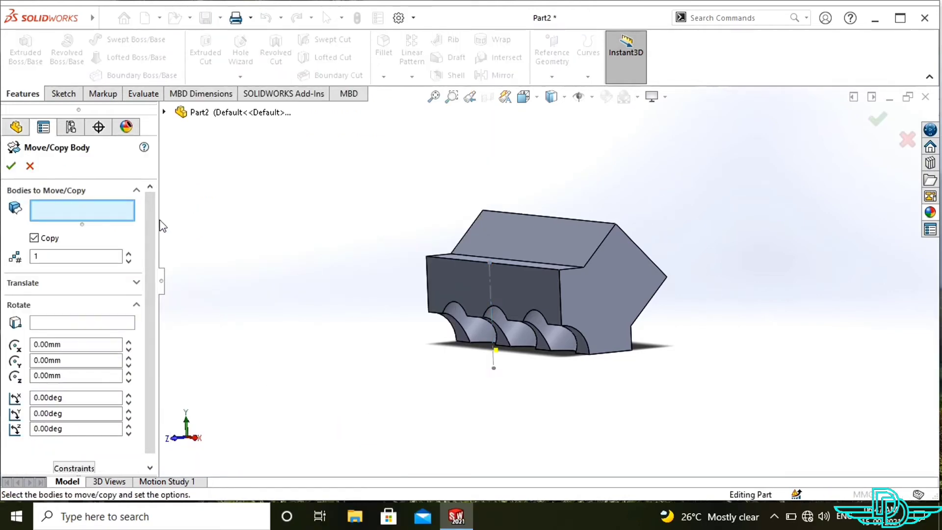
pyautogui.click(513, 247)
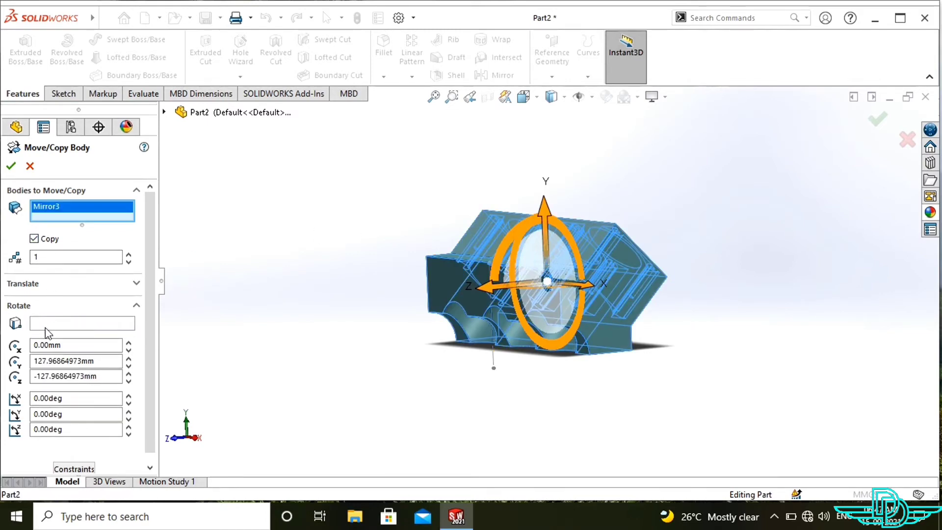
pyautogui.click(125, 328)
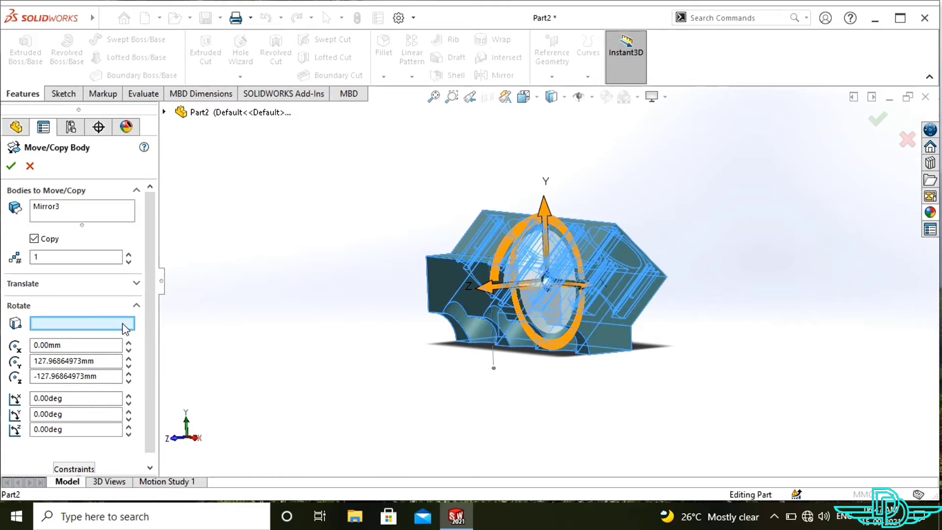
pyautogui.click(493, 362)
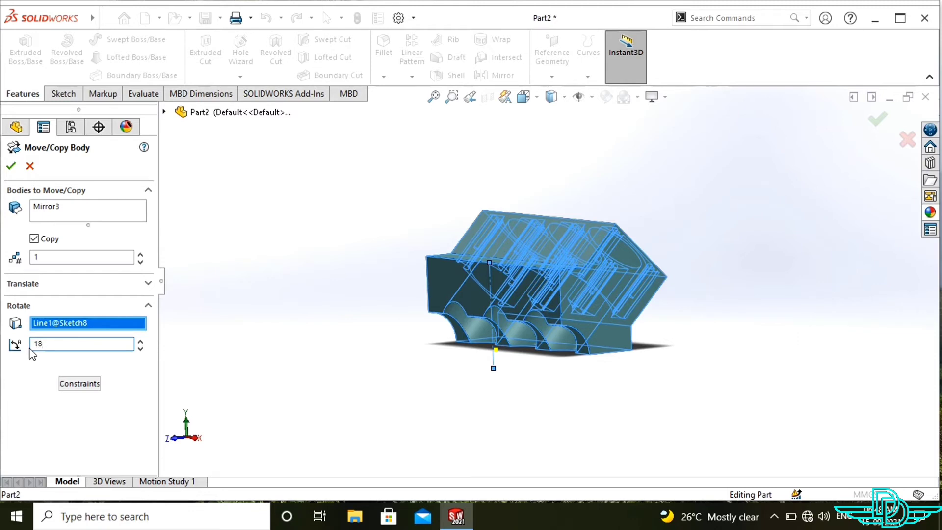
pyautogui.write('180')
pyautogui.press('Return')
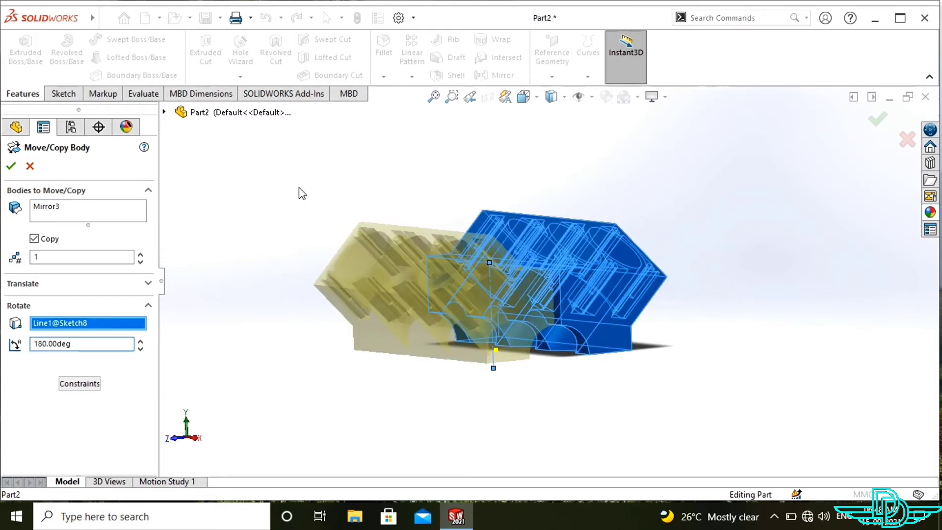
pyautogui.click(12, 164)
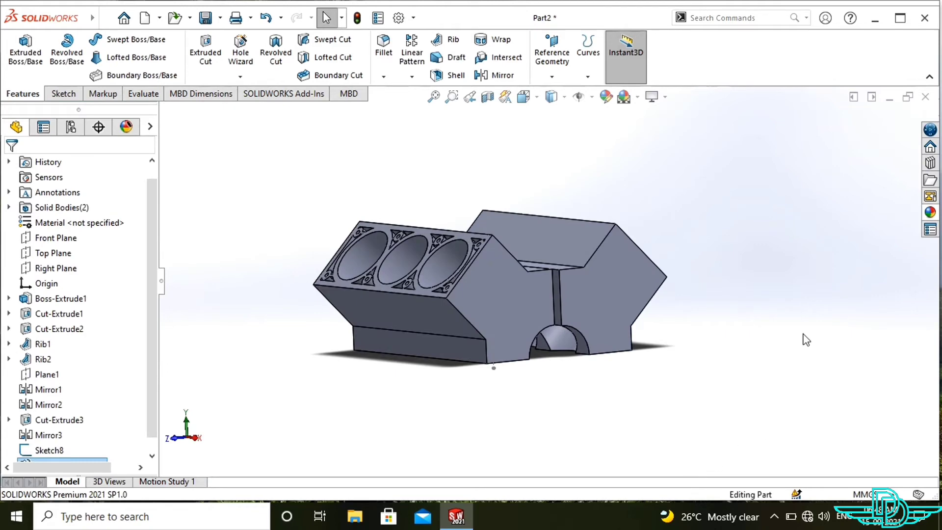
# Start a sketch on the recessed end face of the copied body and convert that face's outline into sketch entities
pyautogui.moveTo(807, 340); pyautogui.dragTo(766, 353, button='middle')
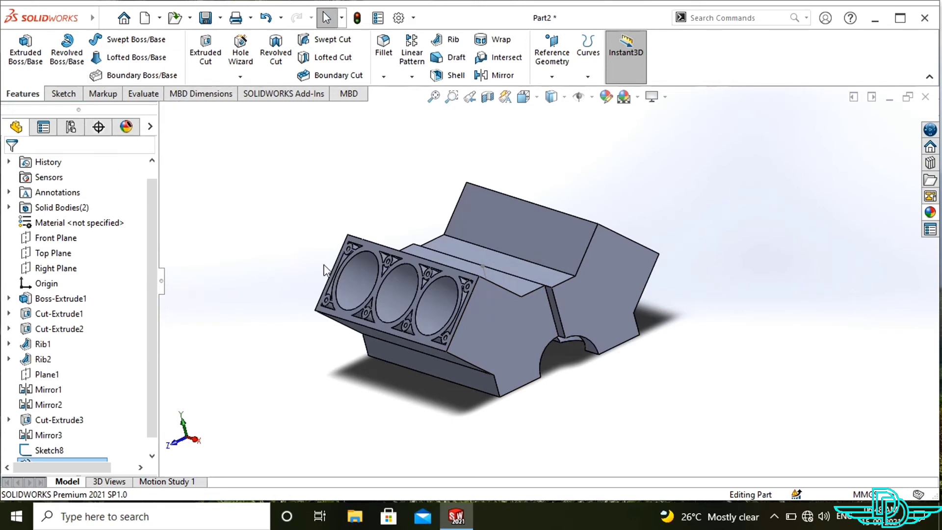
pyautogui.click(520, 315)
pyautogui.click(568, 288)
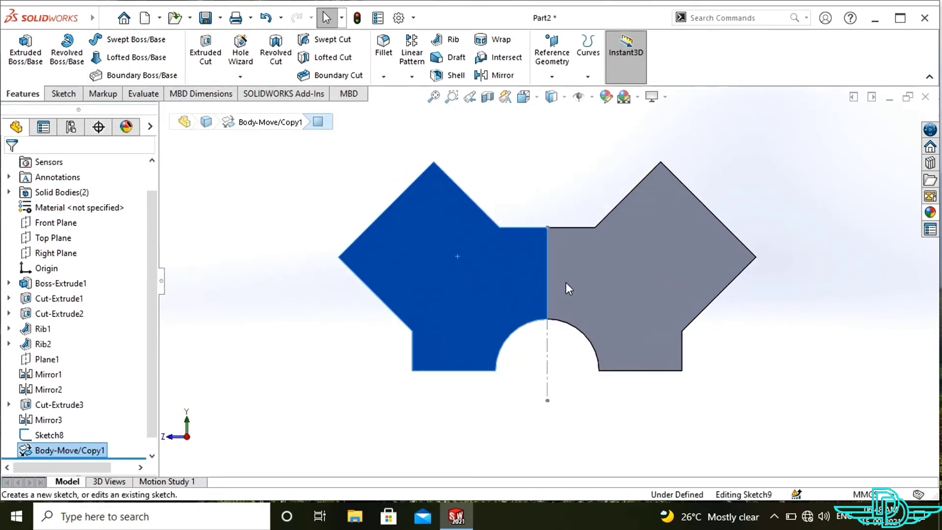
pyautogui.click(235, 54)
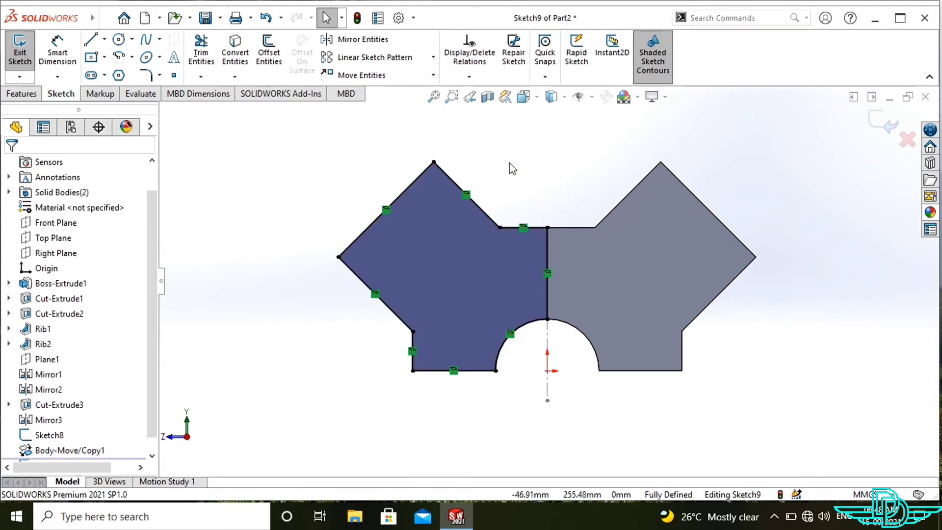
# Extrude the converted outline Up To Surface, ending at the original body's end face, with Merge result on
pyautogui.click(22, 94)
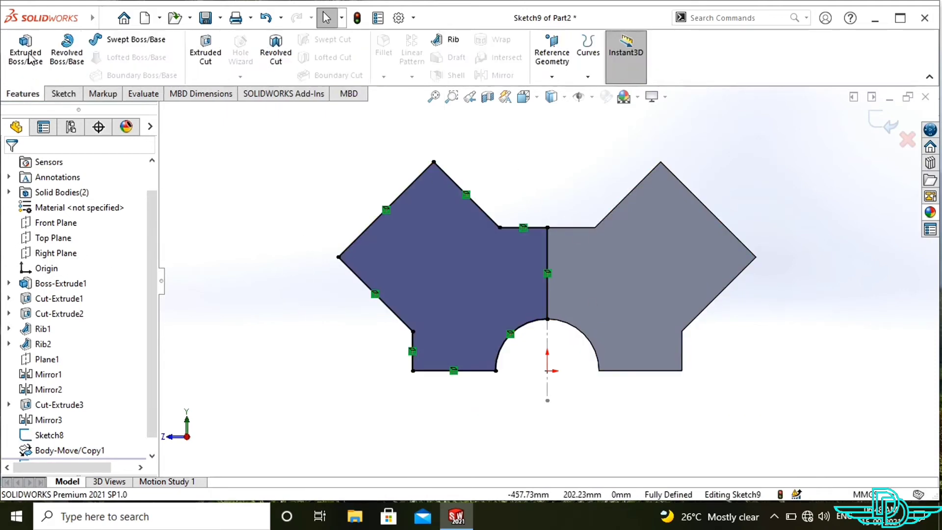
pyautogui.click(26, 53)
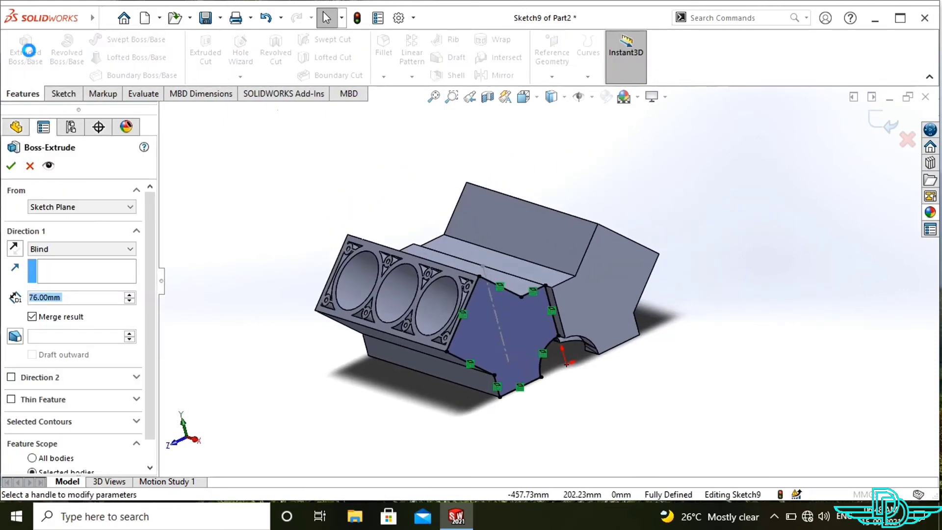
pyautogui.click(47, 249)
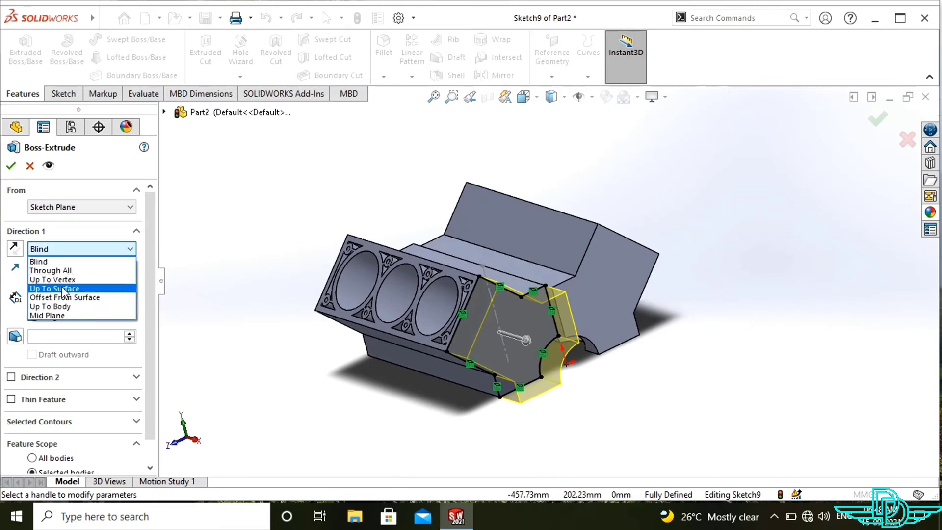
pyautogui.click(59, 289)
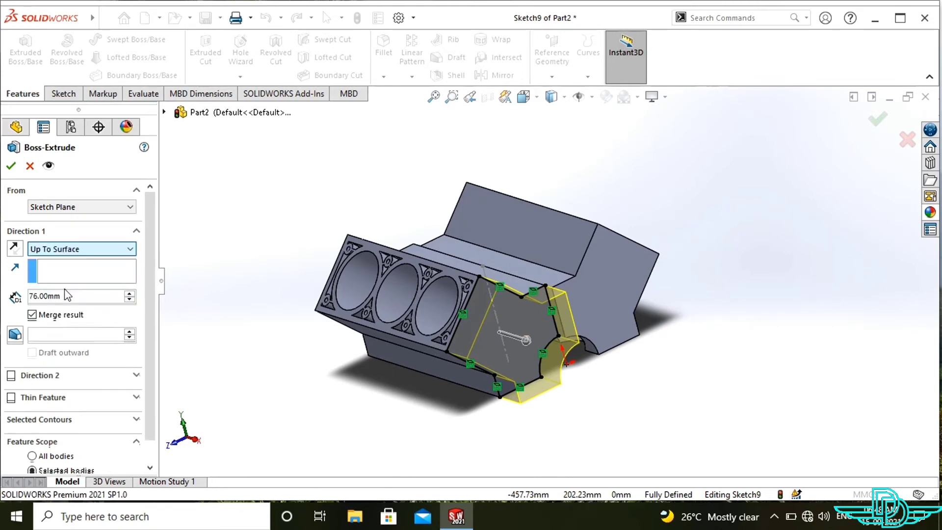
pyautogui.click(620, 304)
pyautogui.moveTo(711, 322); pyautogui.dragTo(729, 380, button='middle')
pyautogui.click(877, 121)
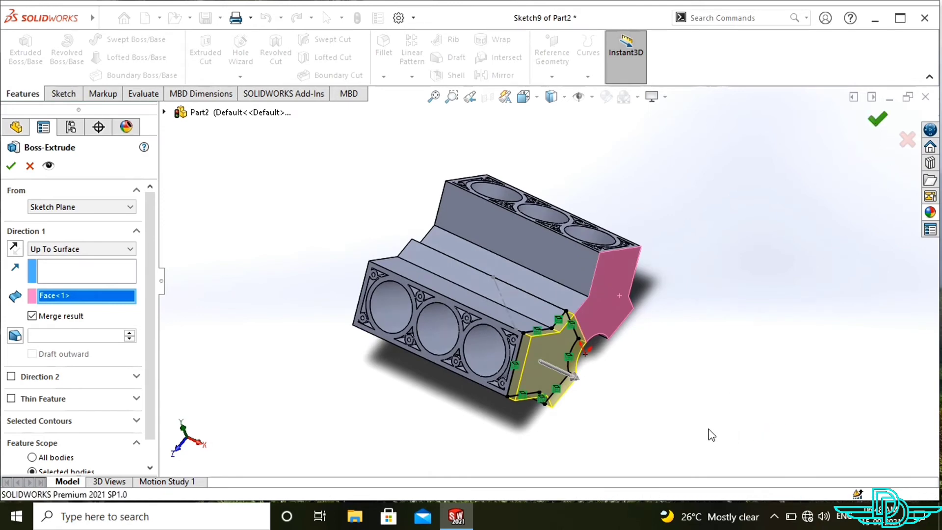
# Start a sketch on the recessed face at the block's opposite end and convert that face's outline into sketch entities
pyautogui.moveTo(482, 434); pyautogui.dragTo(599, 468, button='middle')
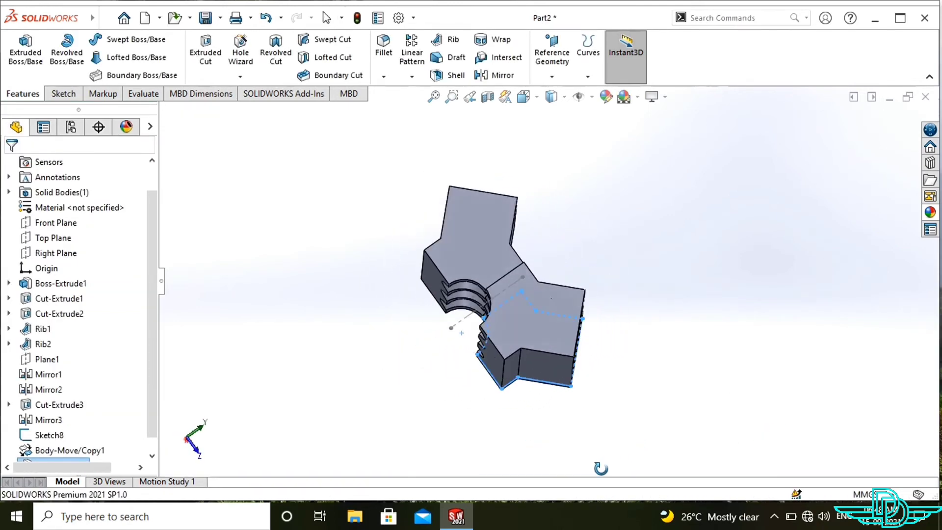
pyautogui.click(491, 263)
pyautogui.click(549, 216)
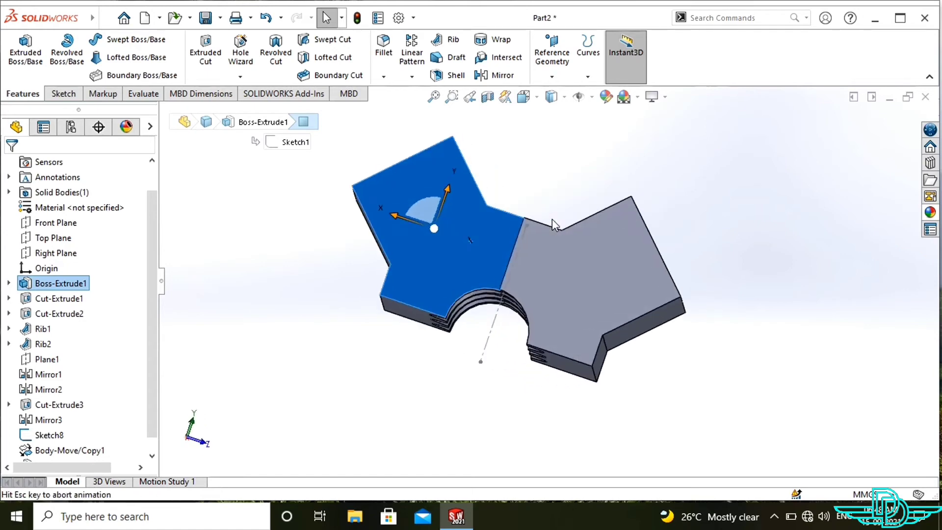
pyautogui.click(232, 58)
# Extrude this outline Up To Surface, ending at the neighbouring half's end face, with Merge result on
pyautogui.click(23, 96)
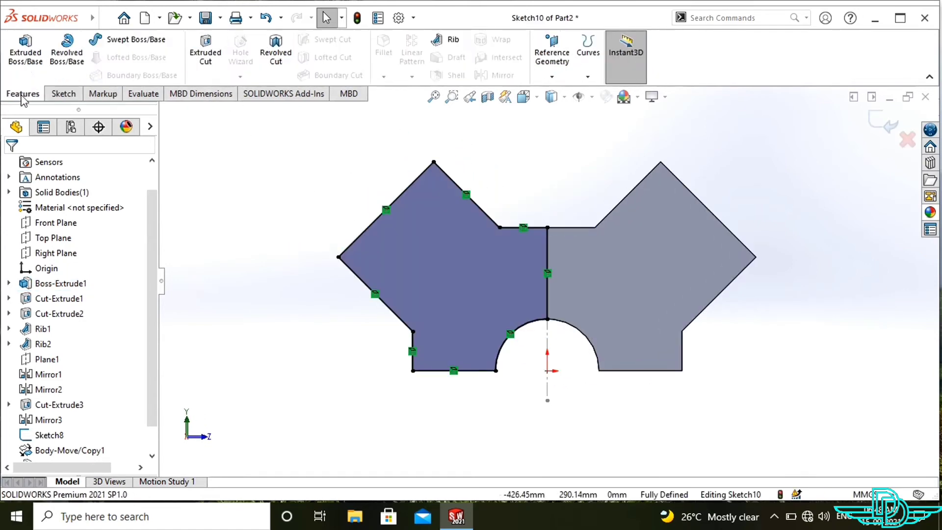
pyautogui.click(25, 63)
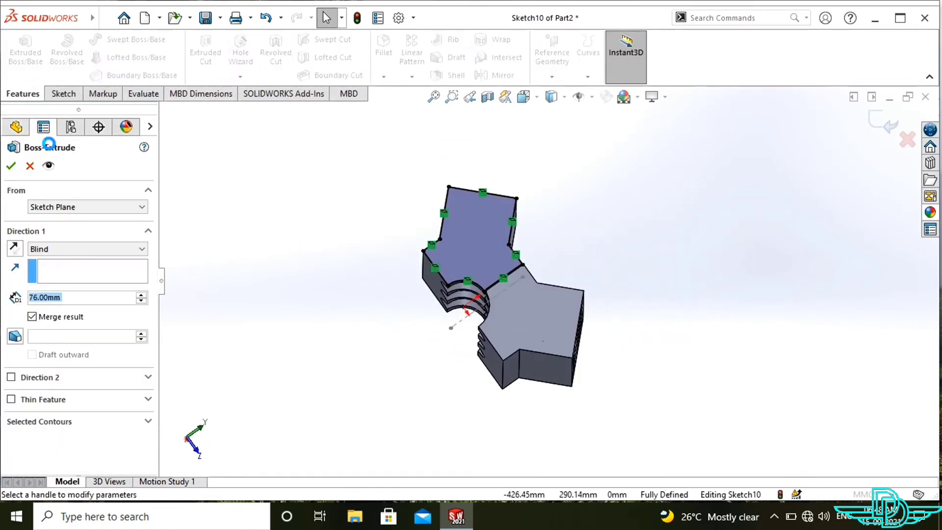
pyautogui.click(66, 250)
pyautogui.click(54, 296)
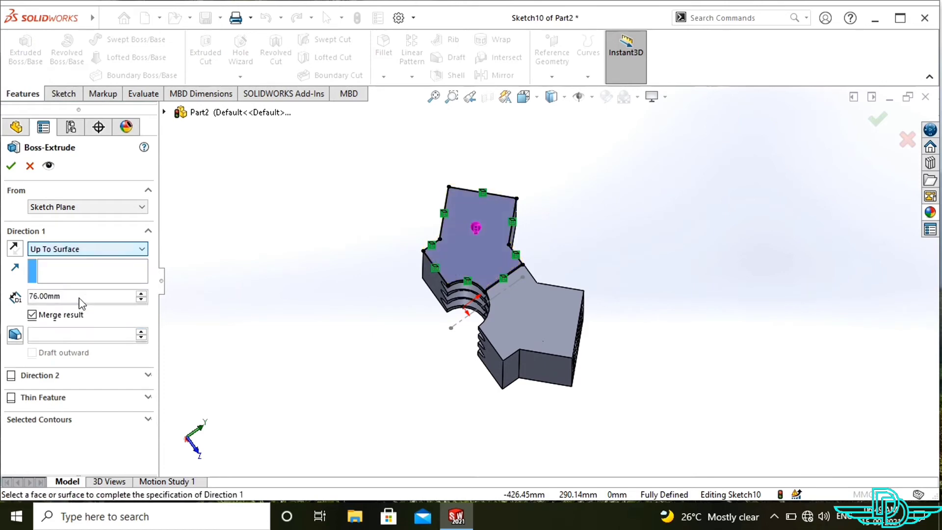
pyautogui.click(521, 332)
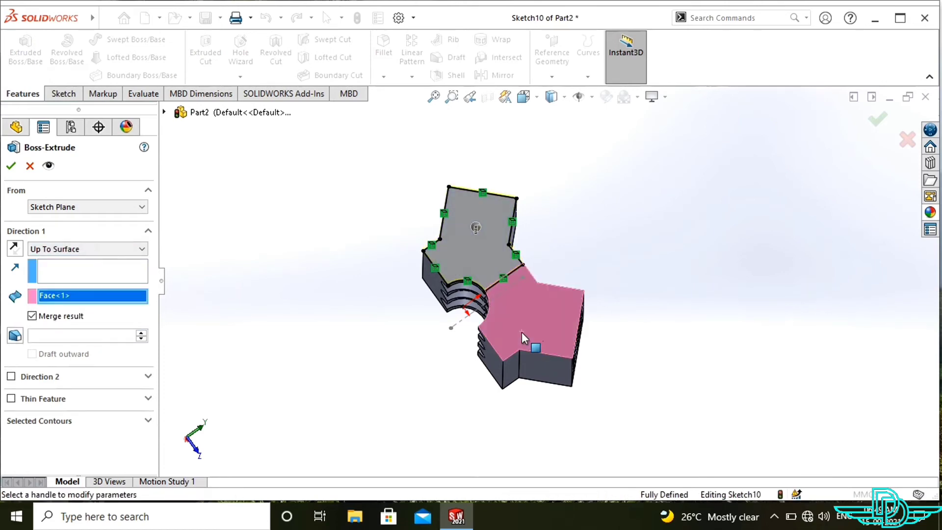
pyautogui.click(12, 166)
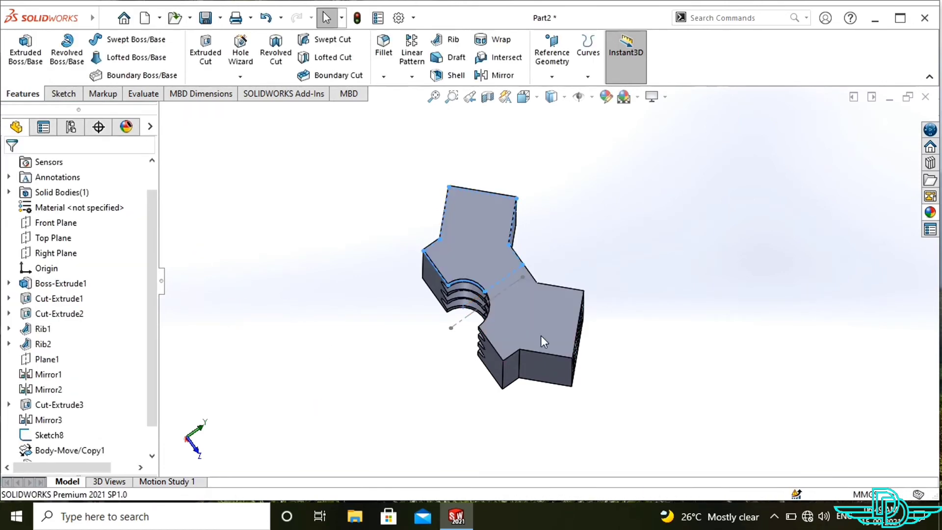
# Start a sketch on the merged block's end face and offset its whole outline 12.70 mm inward
pyautogui.moveTo(543, 342); pyautogui.dragTo(595, 226, button='middle')
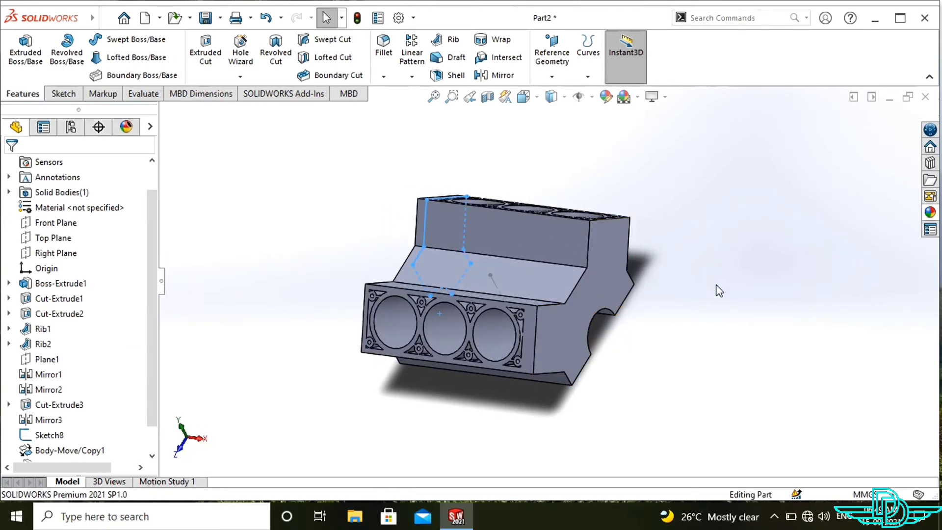
pyautogui.moveTo(652, 395); pyautogui.dragTo(538, 454, button='middle')
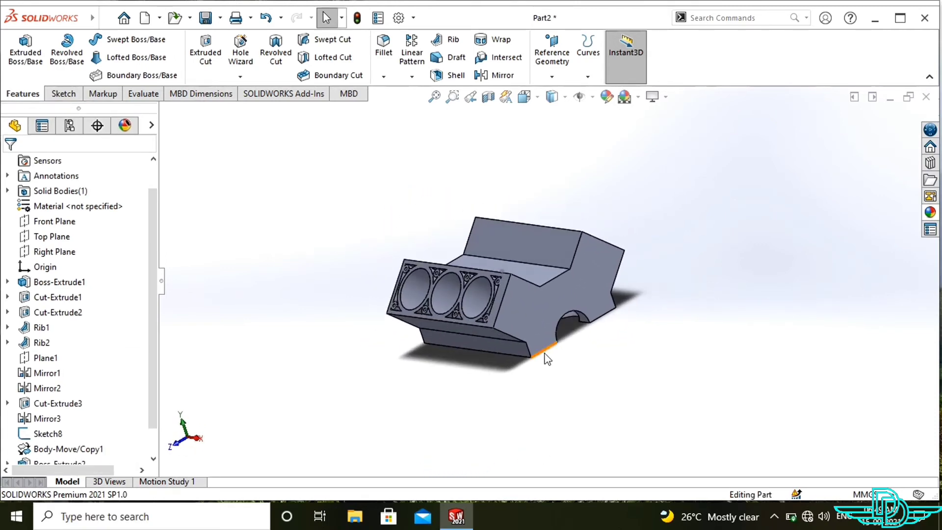
pyautogui.click(535, 308)
pyautogui.click(592, 269)
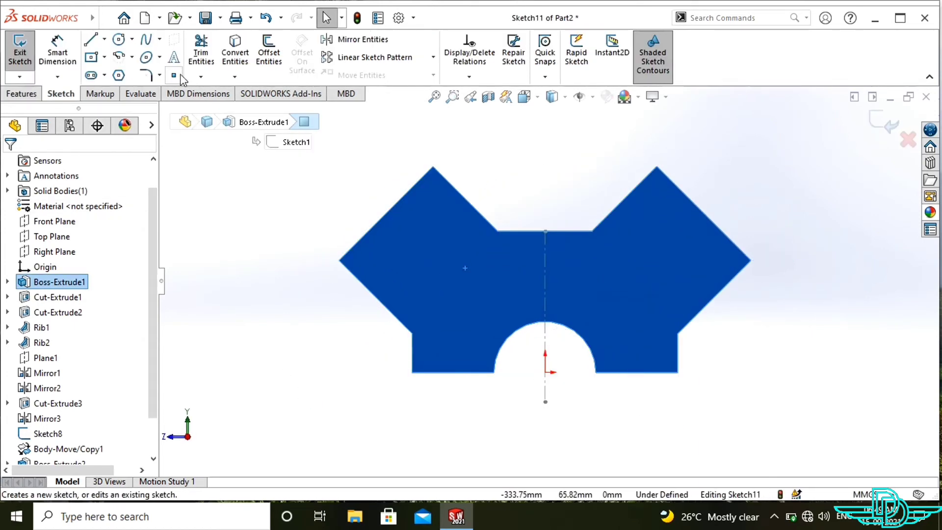
pyautogui.click(269, 53)
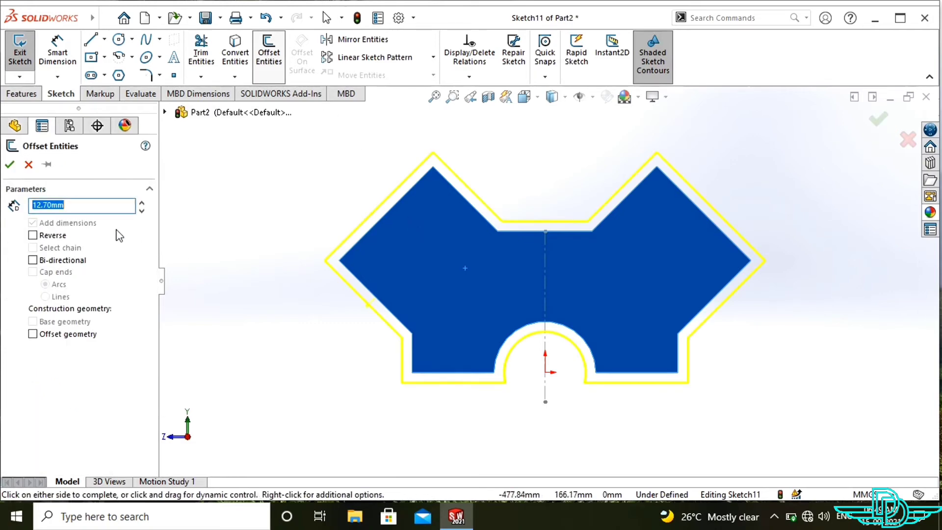
pyautogui.click(33, 236)
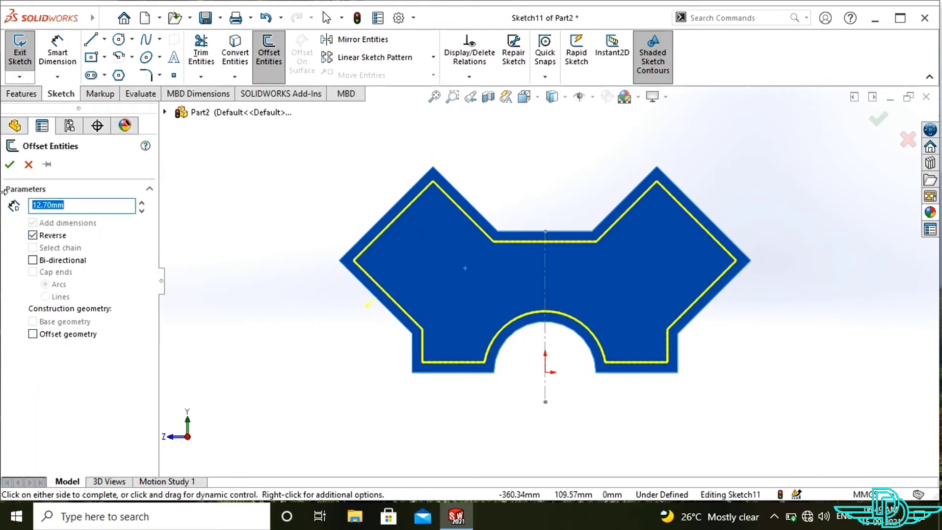
pyautogui.click(10, 166)
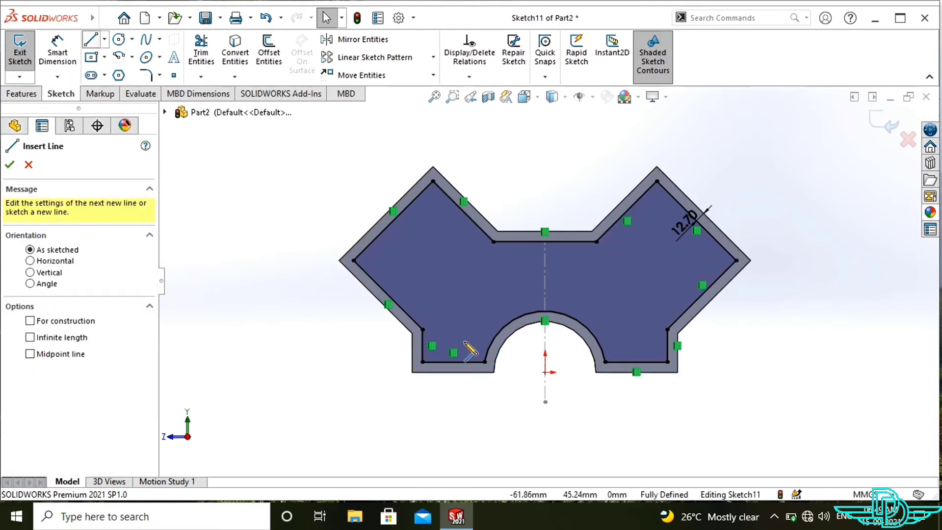
# Draw a diagonal line about 158 mm long from the offset profile's short left vertical segment to its upper middle horizontal segment
pyautogui.scroll(-3, 431, 349)
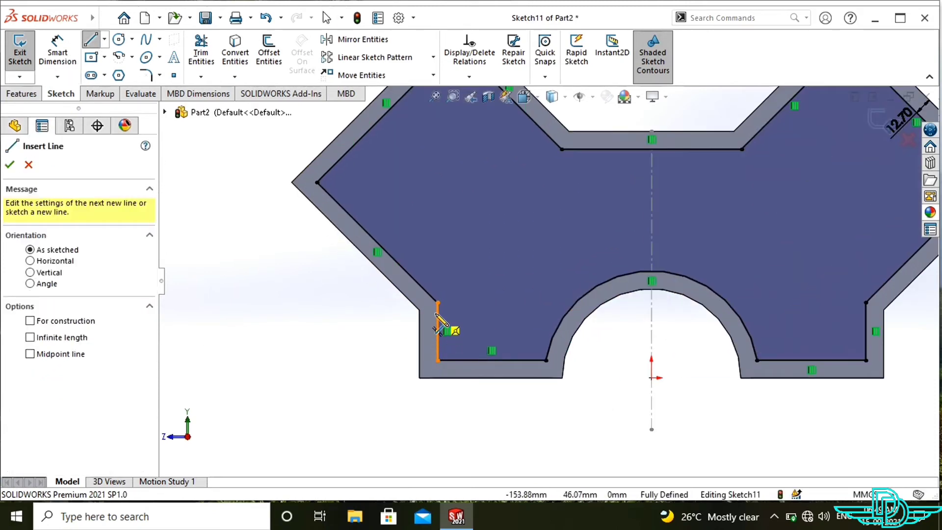
pyautogui.click(438, 313)
pyautogui.click(587, 149)
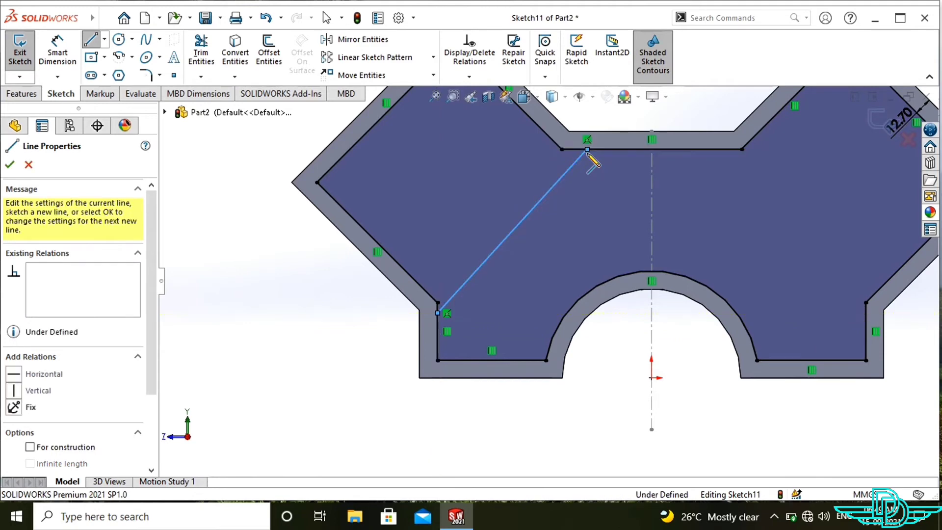
pyautogui.press('Escape')
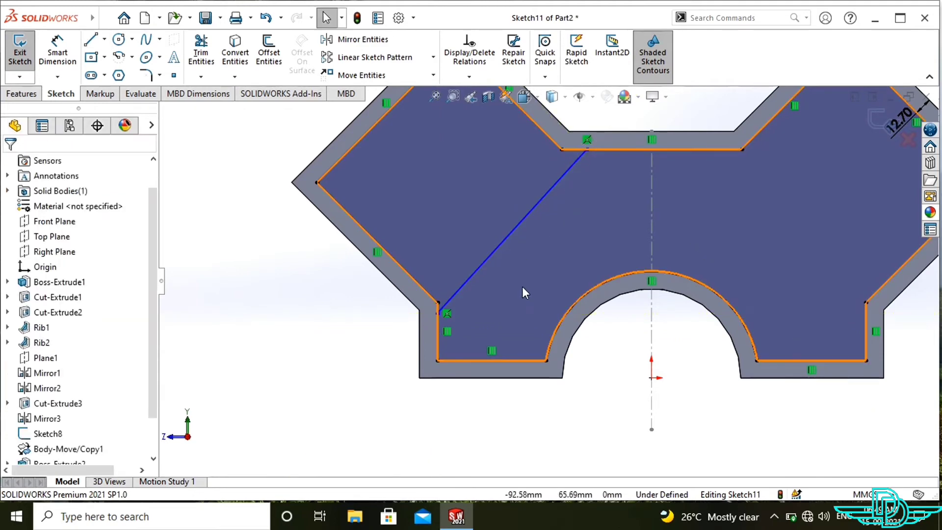
# Make the diagonal line parallel to the upper-left slanted segment of the offset profile
pyautogui.click(508, 235)
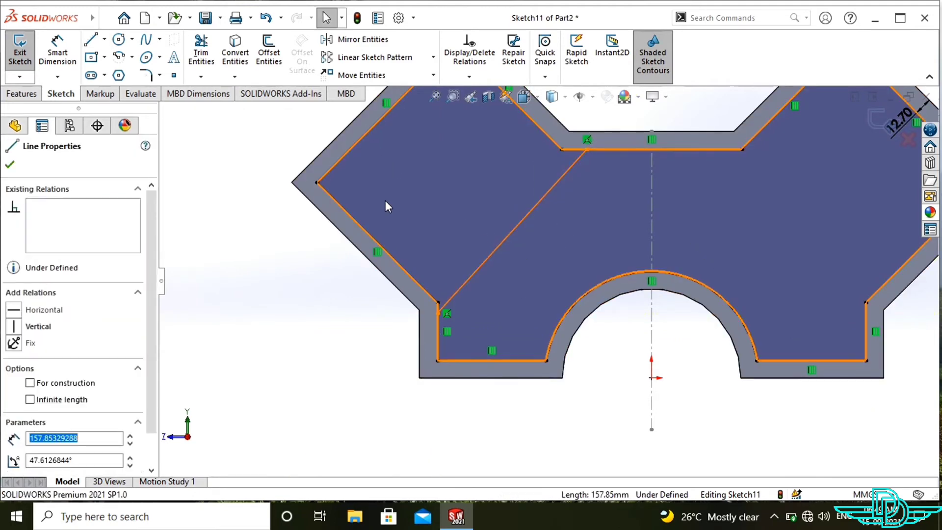
pyautogui.keyDown('ctrl'); pyautogui.click(357, 143); pyautogui.keyUp('ctrl')
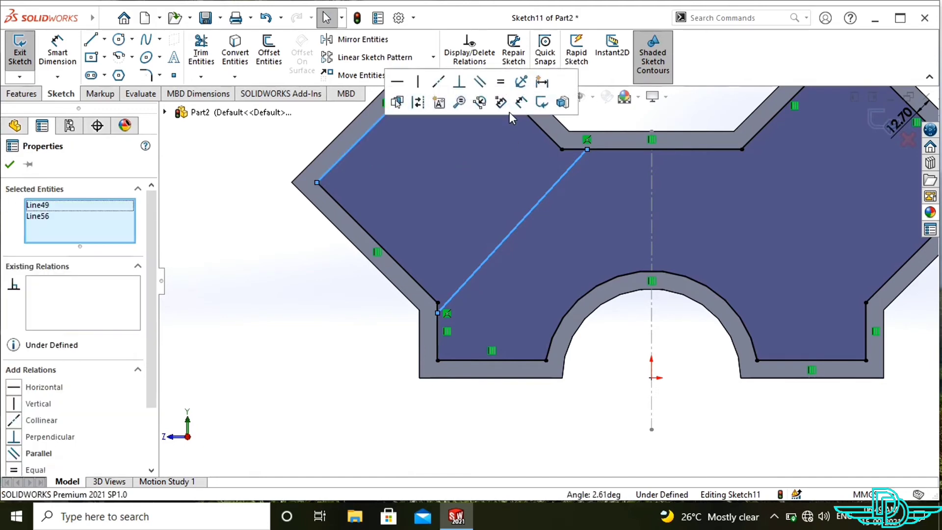
pyautogui.click(480, 83)
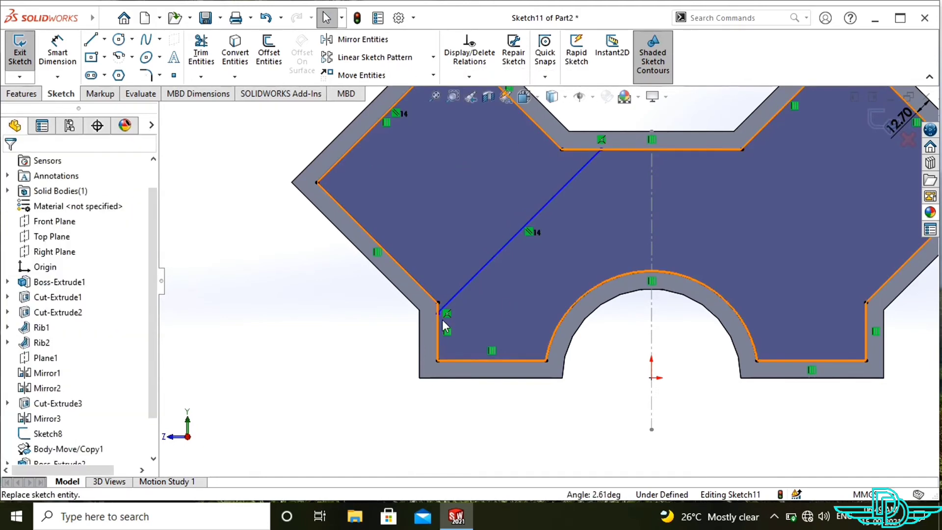
# Dimension the vertical distance between the diagonal line's lower endpoint and the offset profile's nearby corner as 5 mm
pyautogui.click(57, 49)
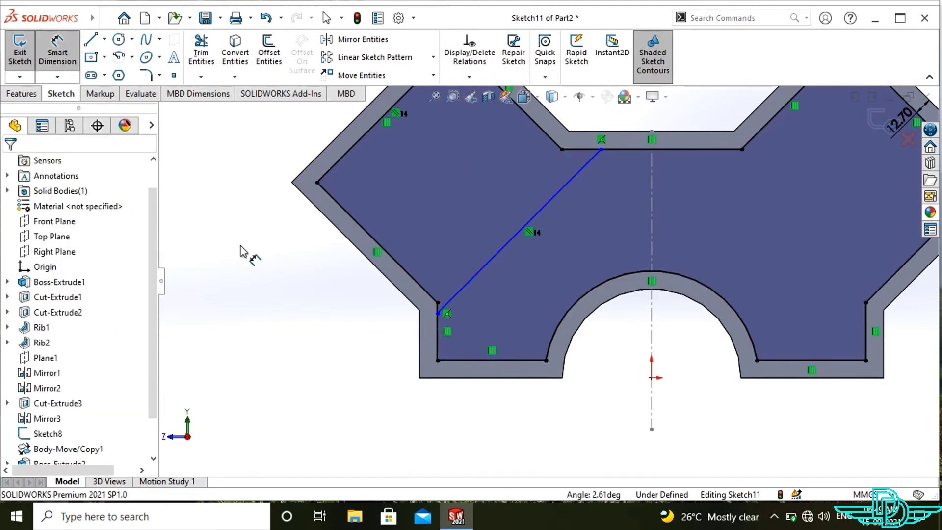
pyautogui.click(438, 303)
pyautogui.click(437, 313)
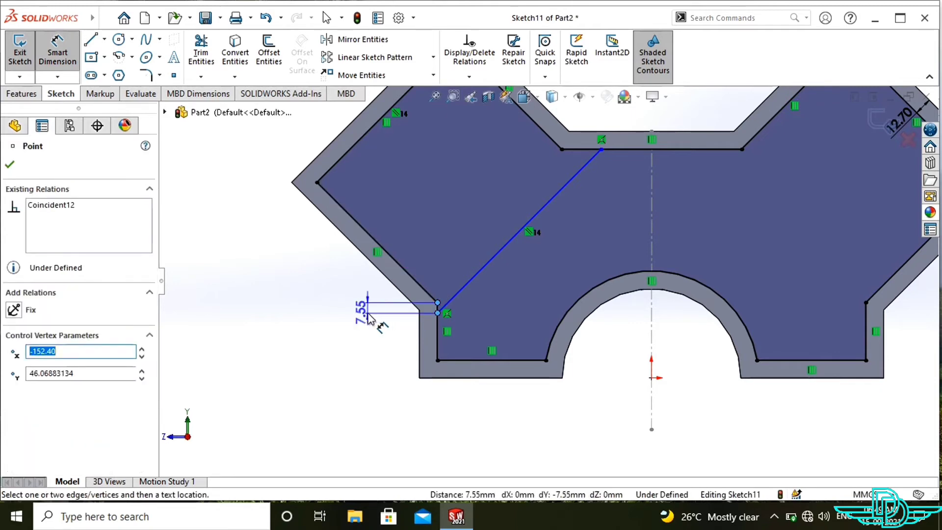
pyautogui.click(369, 318)
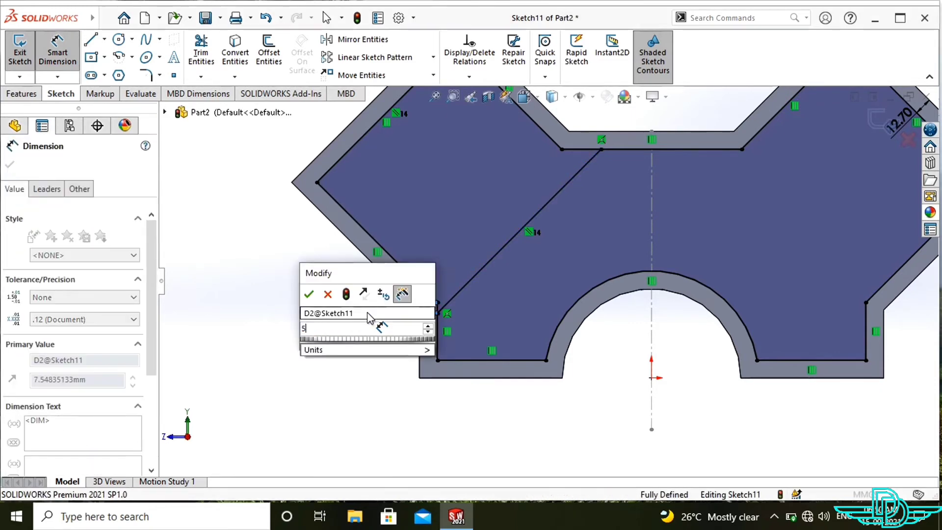
pyautogui.press('Return')
pyautogui.write('5')
pyautogui.press('Return')
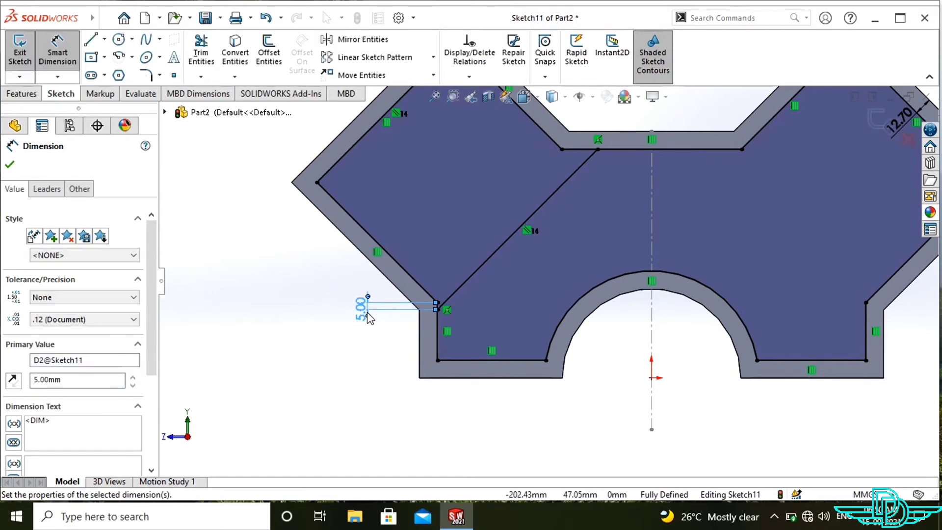
# Trim away the offset profile's arc, lower and opposite-bank segments, leaving the closed region bounded by the diagonal line
pyautogui.click(201, 52)
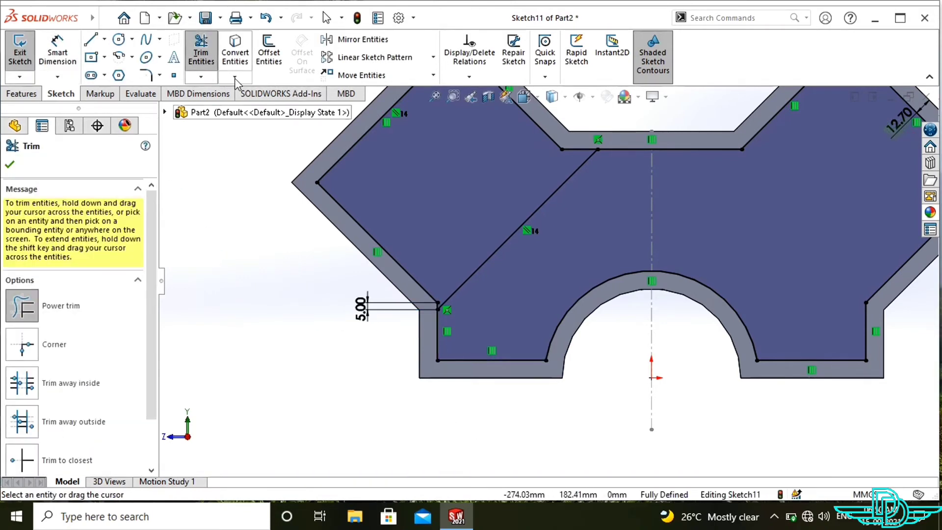
pyautogui.moveTo(416, 337)
pyautogui.mouseDown()
pyautogui.moveTo(496, 323)
pyautogui.moveTo(529, 358)
pyautogui.mouseUp()
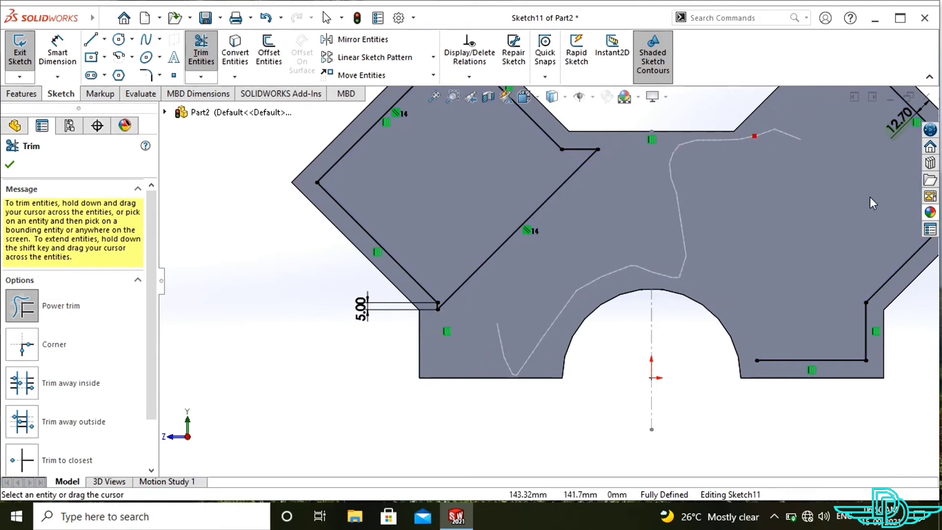
pyautogui.moveTo(866, 351); pyautogui.dragTo(858, 388)
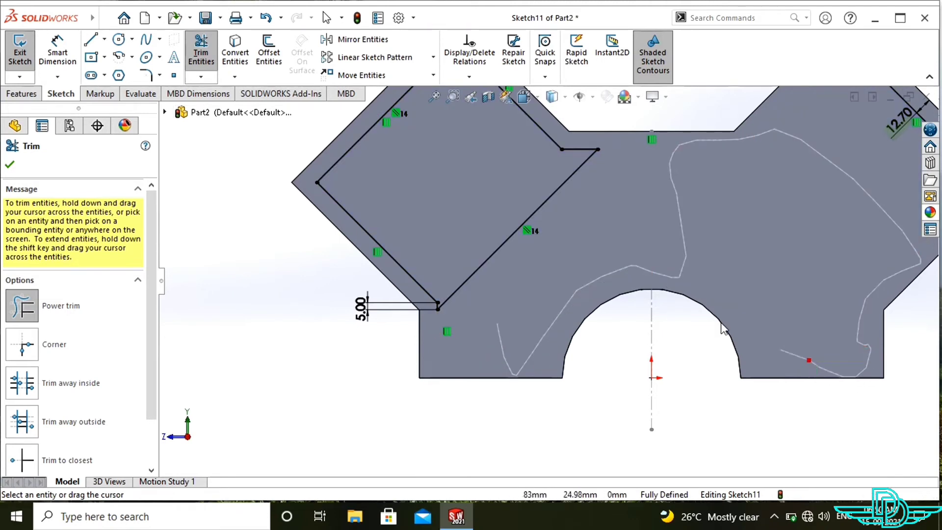
# Cut-extrude the closed region on the cylinder bank's end face to a blind depth of 25.40 mm
pyautogui.click(35, 94)
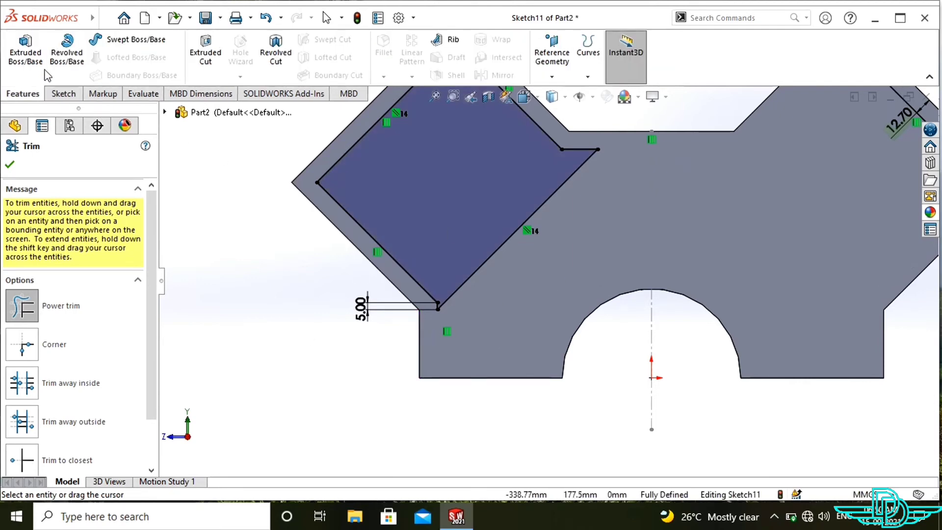
pyautogui.click(204, 60)
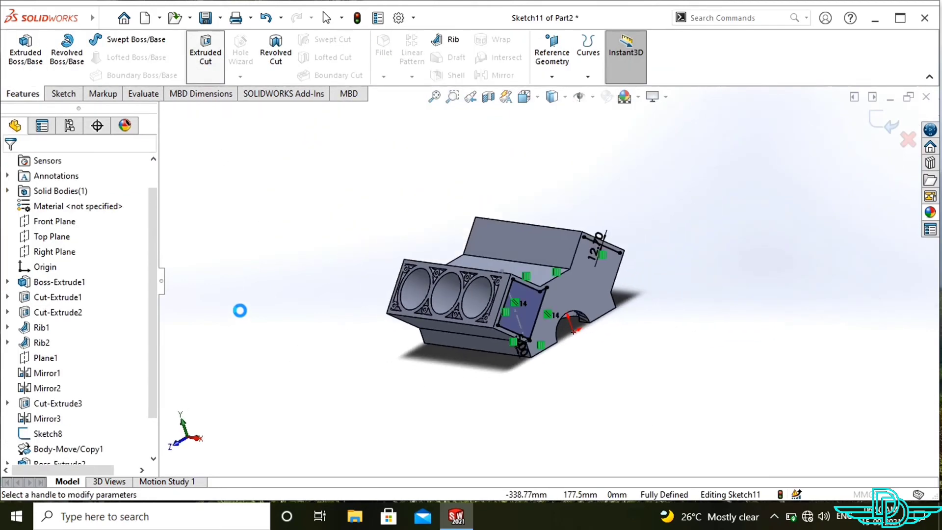
pyautogui.click(519, 313)
pyautogui.doubleClick(28, 298)
pyautogui.write('25')
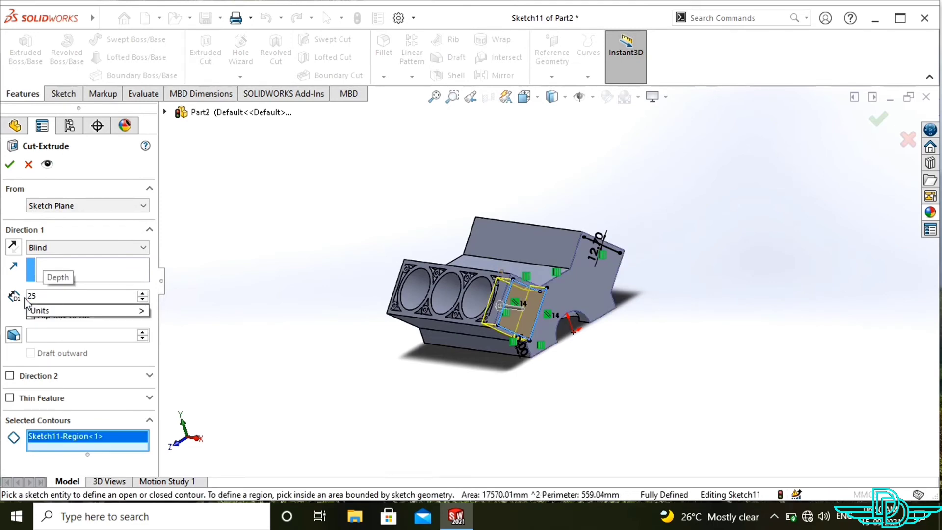
pyautogui.write('.4')
pyautogui.press('Return')
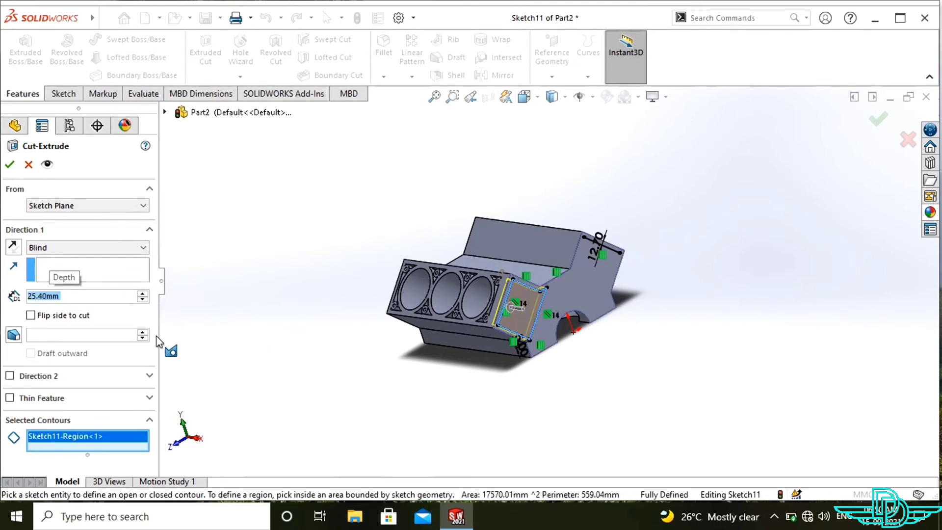
pyautogui.moveTo(427, 427); pyautogui.dragTo(479, 429, button='middle')
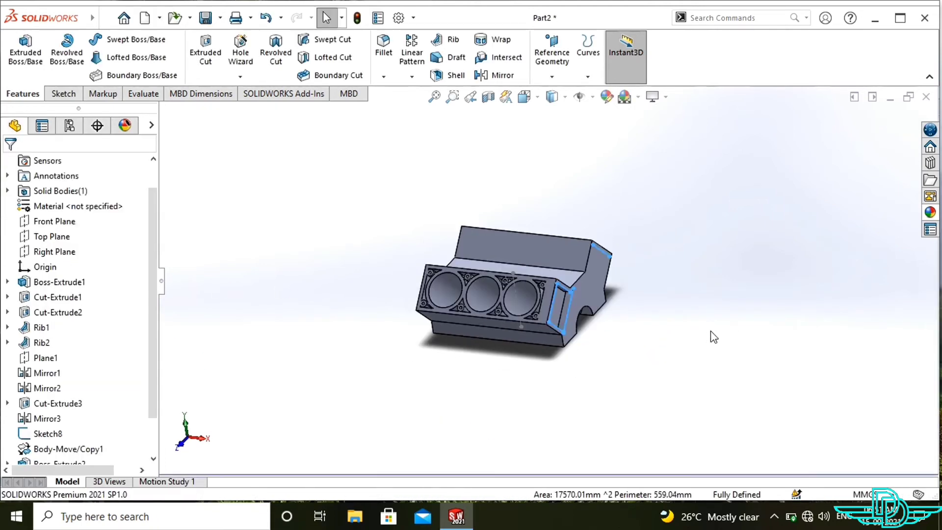
# Circular-pattern the new pocket Cut-Extrude4 about Line1 of Sketch8, with 180° spacing and 2 instances
pyautogui.moveTo(711, 337); pyautogui.dragTo(670, 352, button='middle')
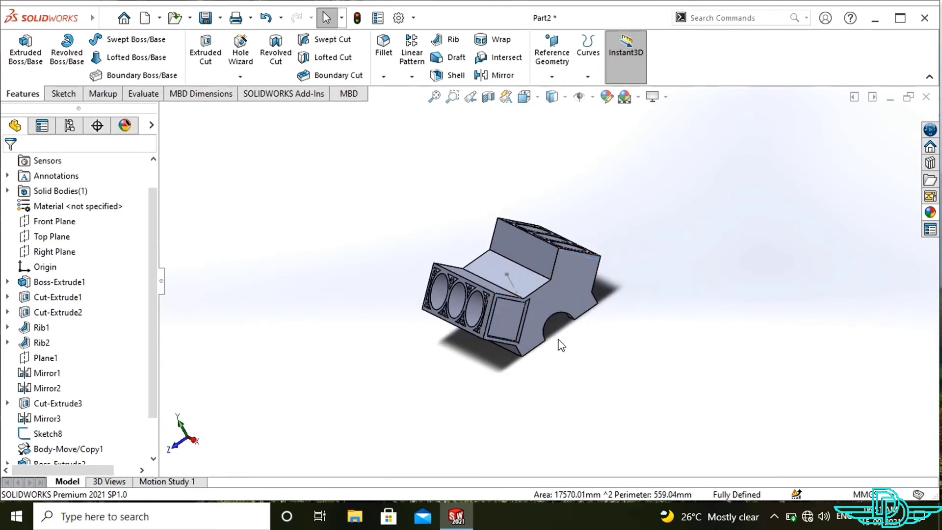
pyautogui.moveTo(560, 345); pyautogui.dragTo(569, 442, button='middle')
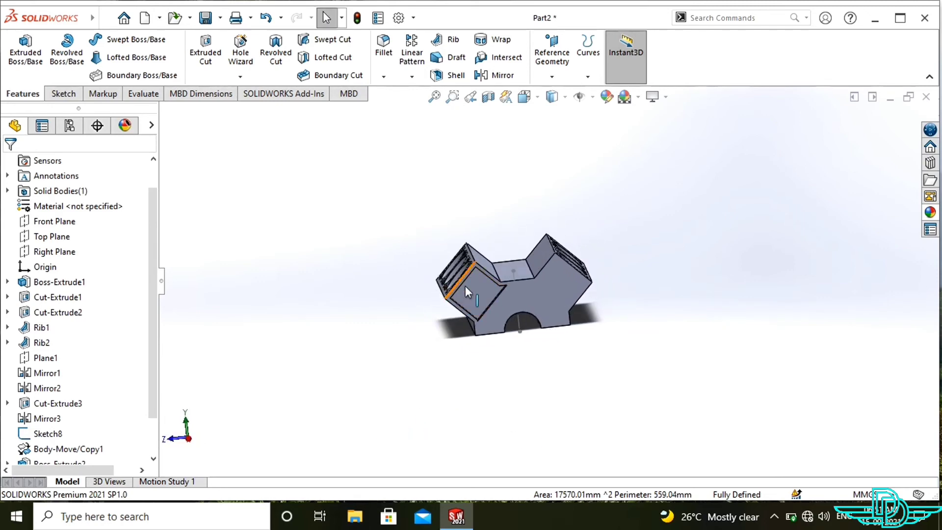
pyautogui.click(412, 76)
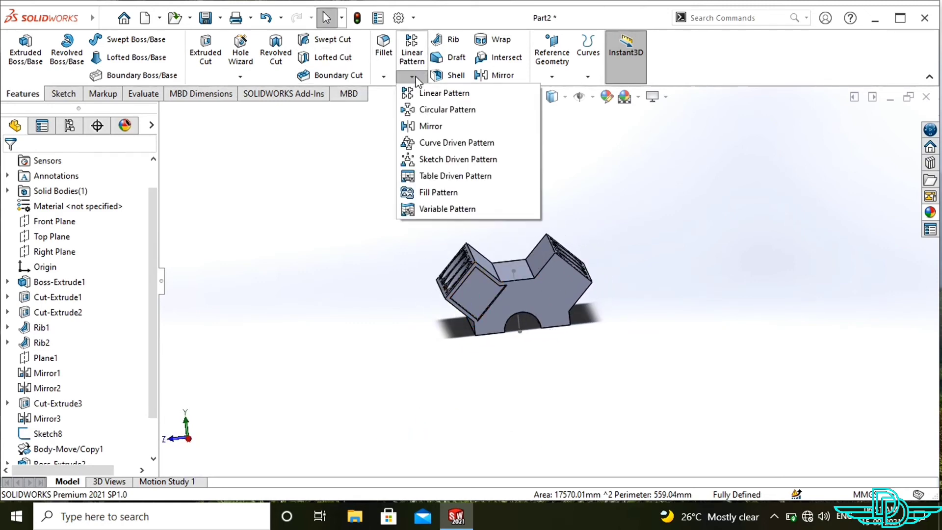
pyautogui.click(420, 108)
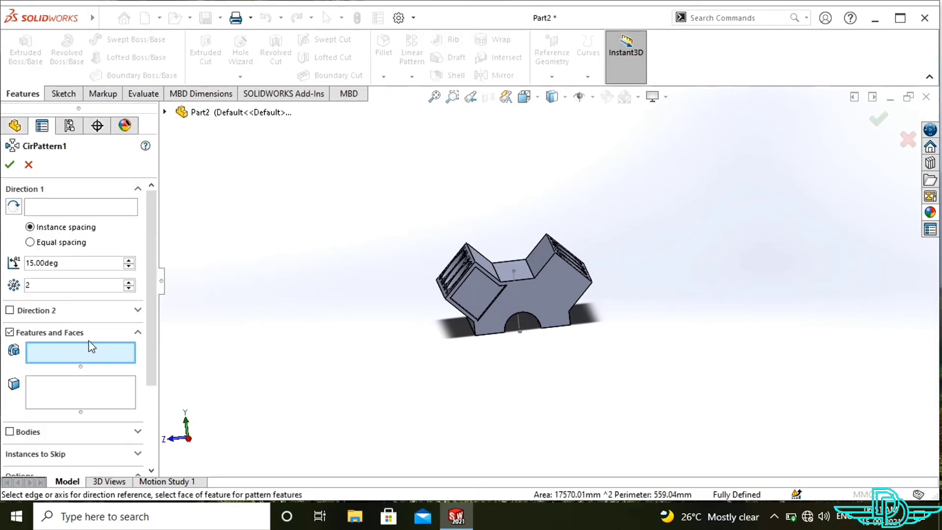
pyautogui.click(165, 112)
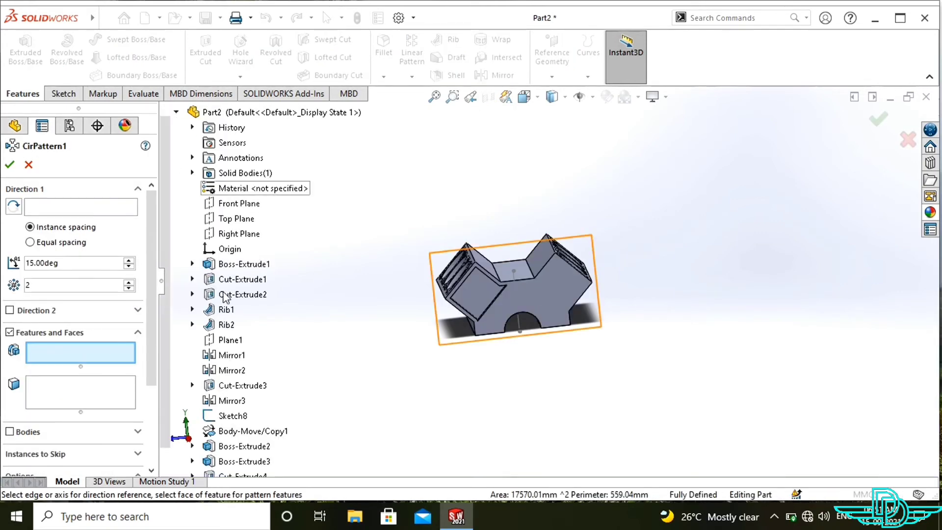
pyautogui.click(235, 462)
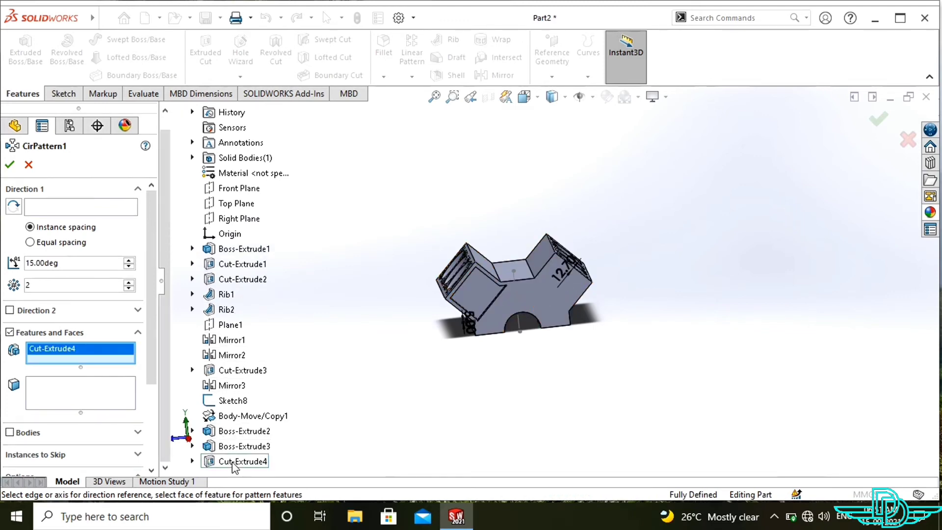
pyautogui.click(48, 206)
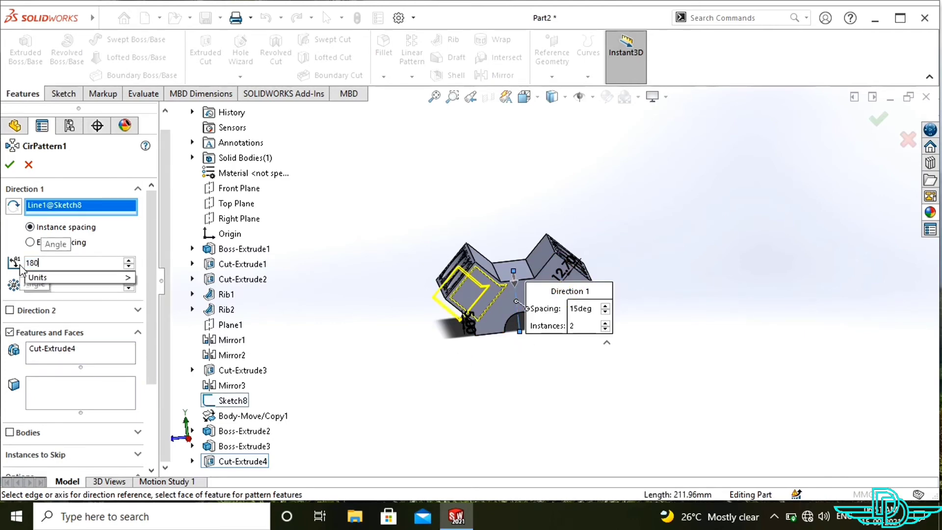
pyautogui.press('Return')
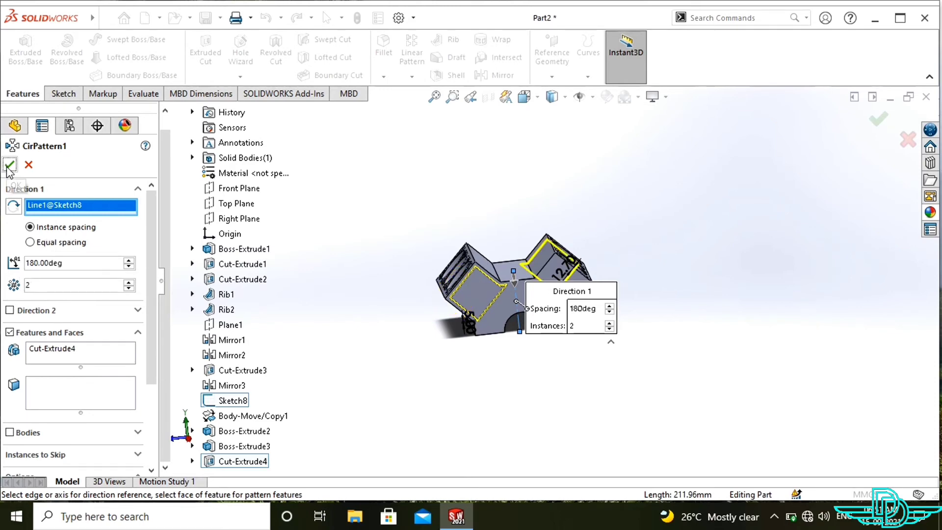
pyautogui.moveTo(342, 303); pyautogui.dragTo(530, 353, button='middle')
pyautogui.click(10, 164)
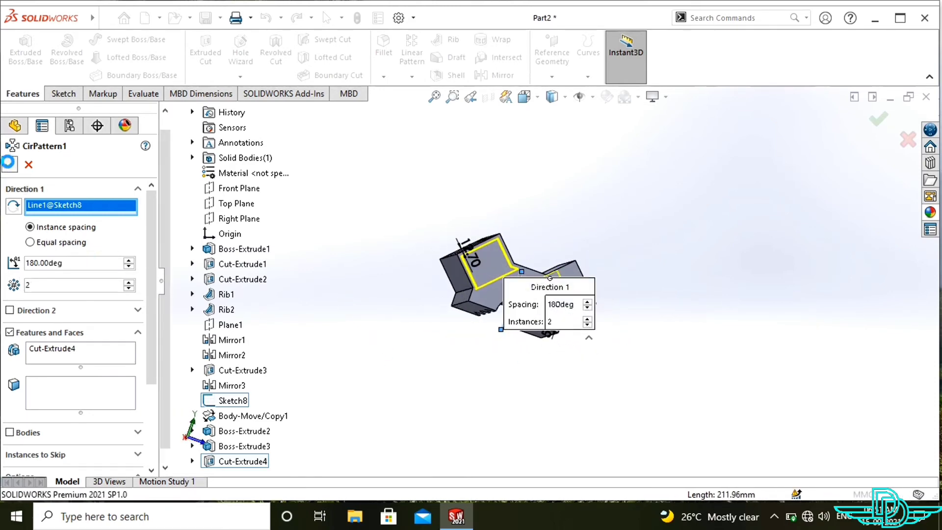
# Start a sketch on the Right Plane and draw connected vertical, diagonal and about 24 mm horizontal lines, ending on the vertical centerline
pyautogui.moveTo(596, 242); pyautogui.dragTo(488, 346, button='middle')
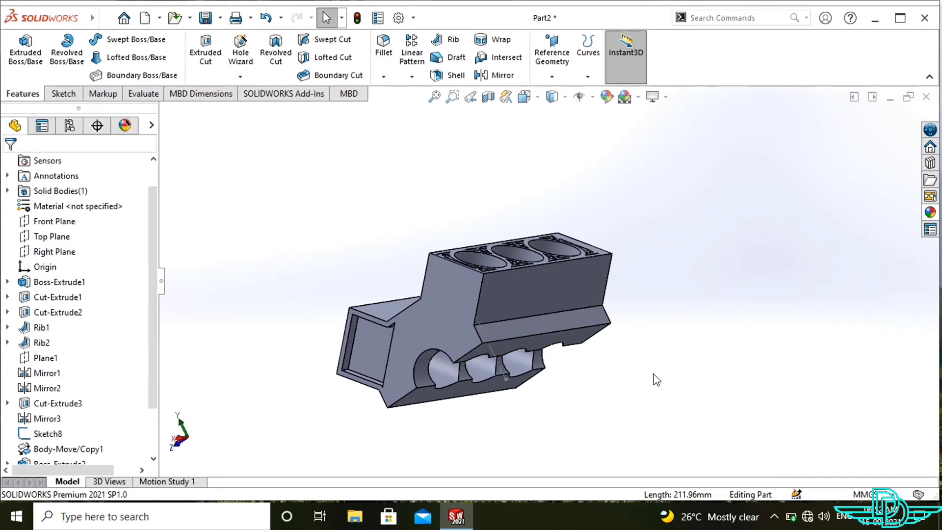
pyautogui.moveTo(652, 381); pyautogui.dragTo(584, 346, button='middle')
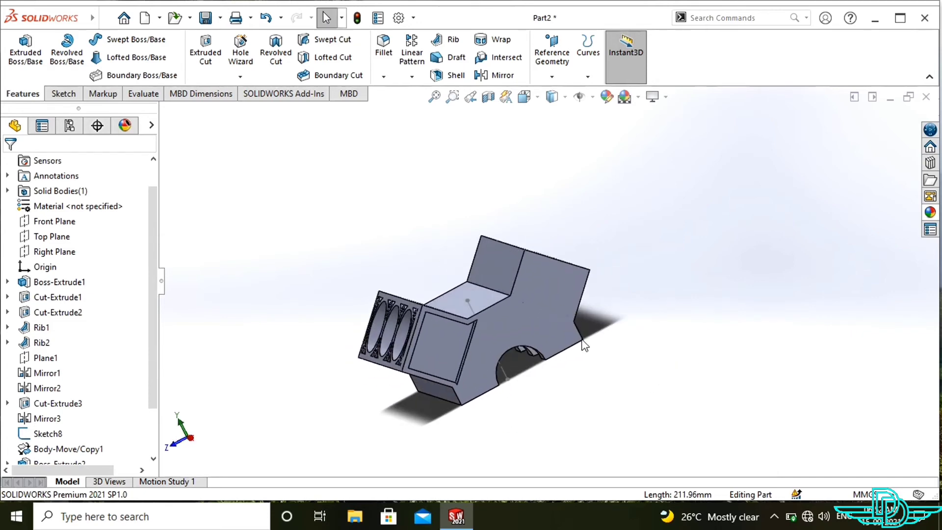
pyautogui.click(55, 251)
pyautogui.click(58, 239)
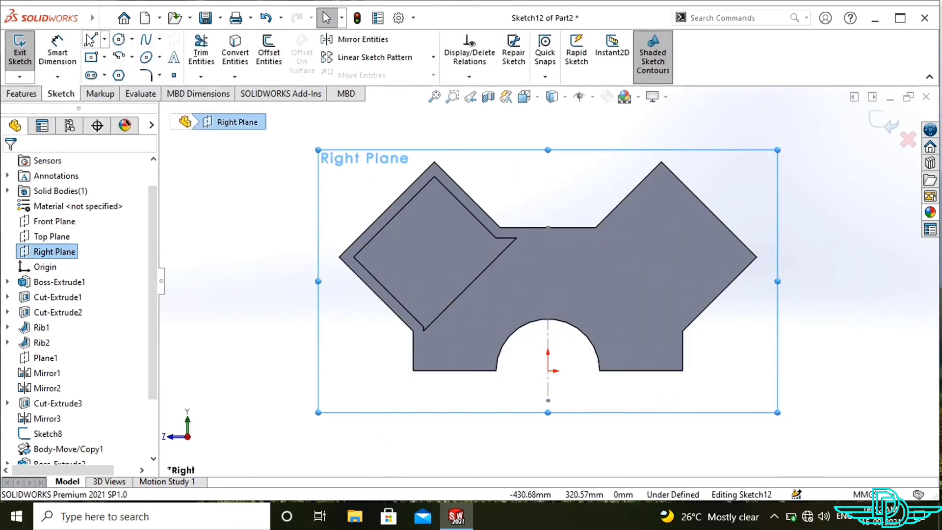
pyautogui.click(98, 42)
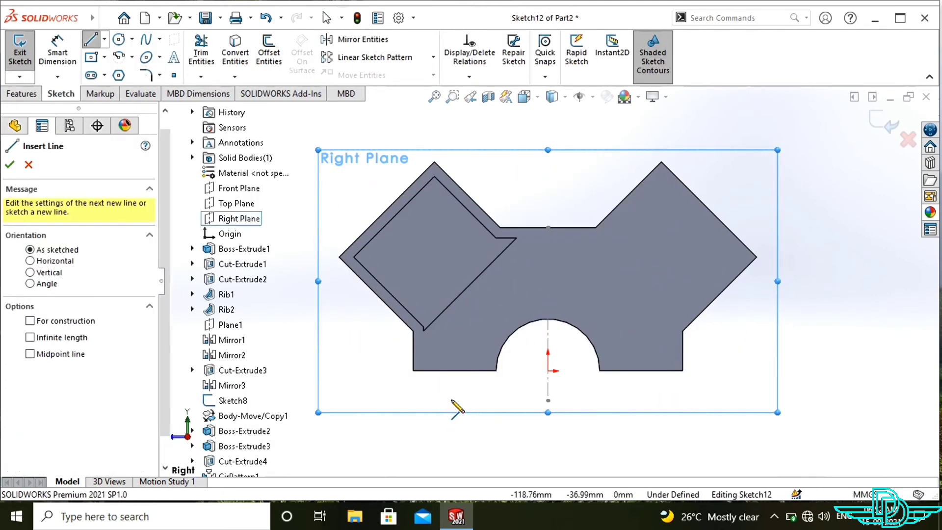
pyautogui.click(444, 396)
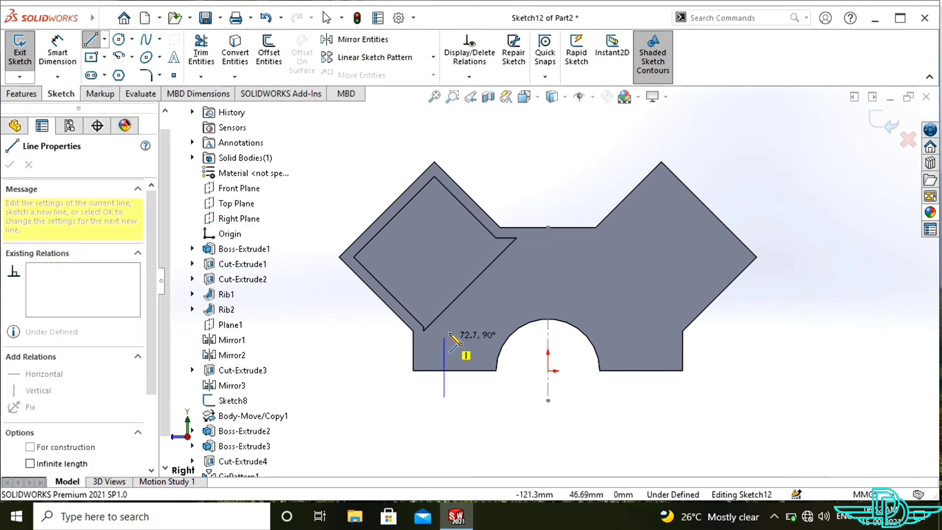
pyautogui.click(444, 329)
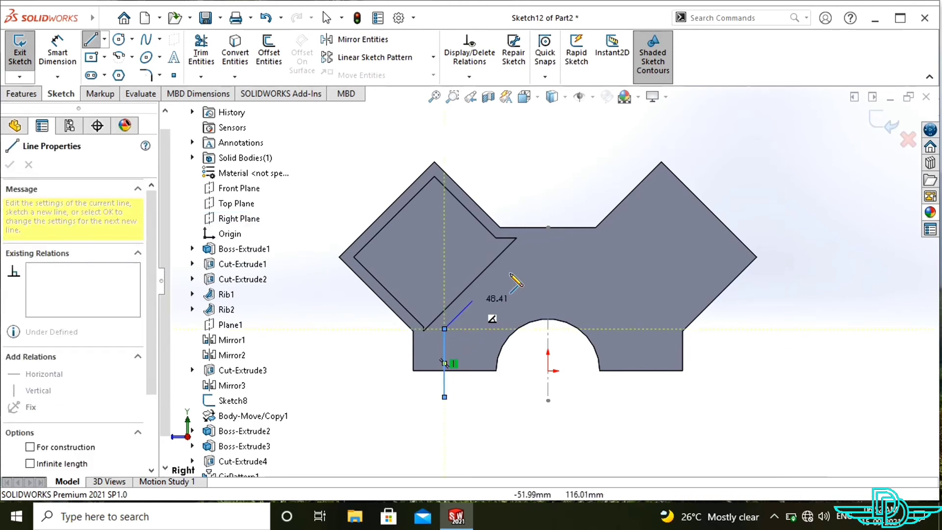
pyautogui.click(528, 244)
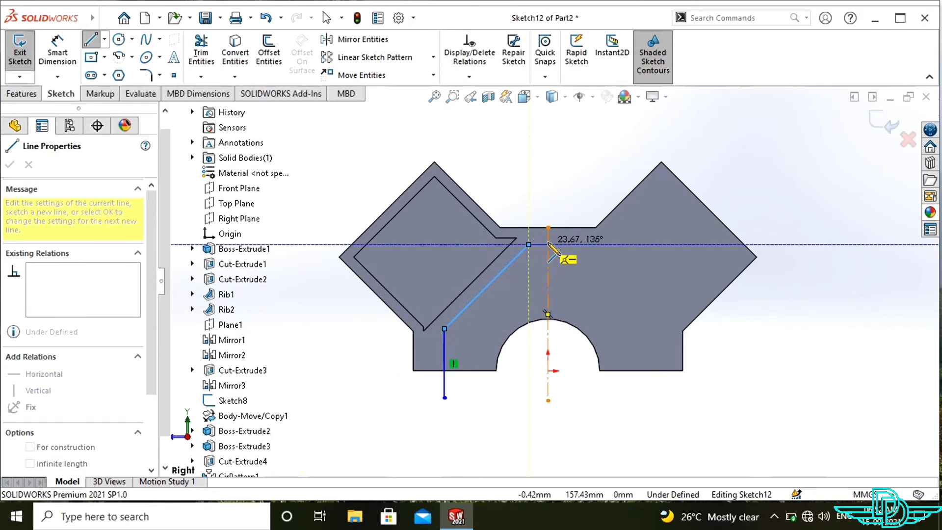
pyautogui.click(548, 244)
pyautogui.press('Escape')
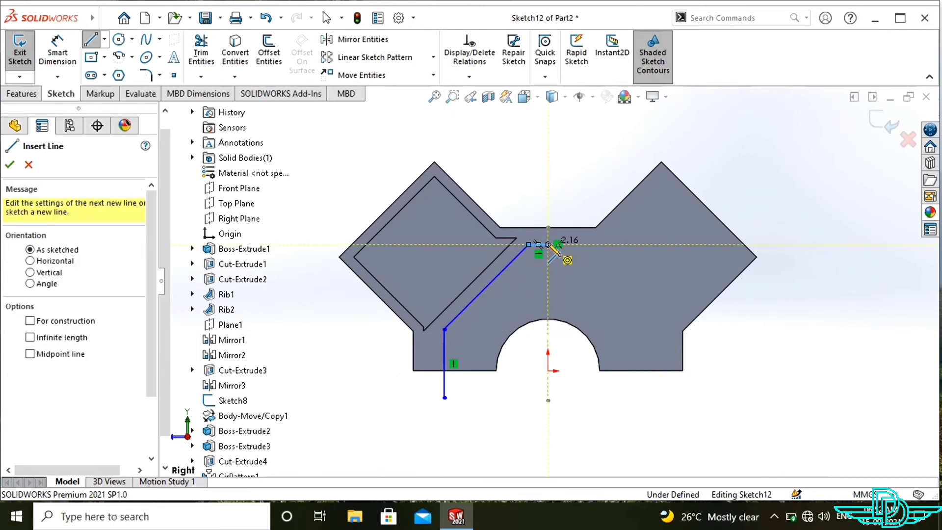
# Draw a horizontal line about 127 mm long from the vertical line's lower end to the centerline
pyautogui.click(91, 43)
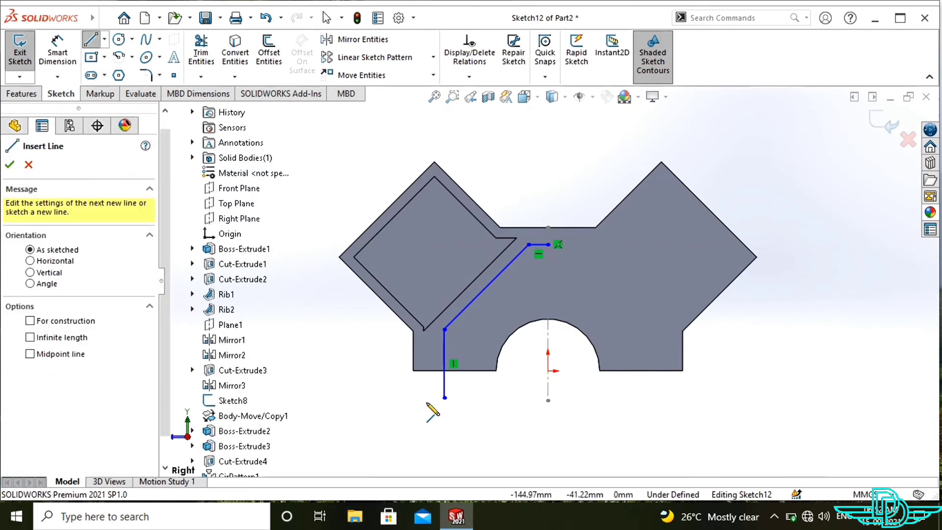
pyautogui.click(444, 396)
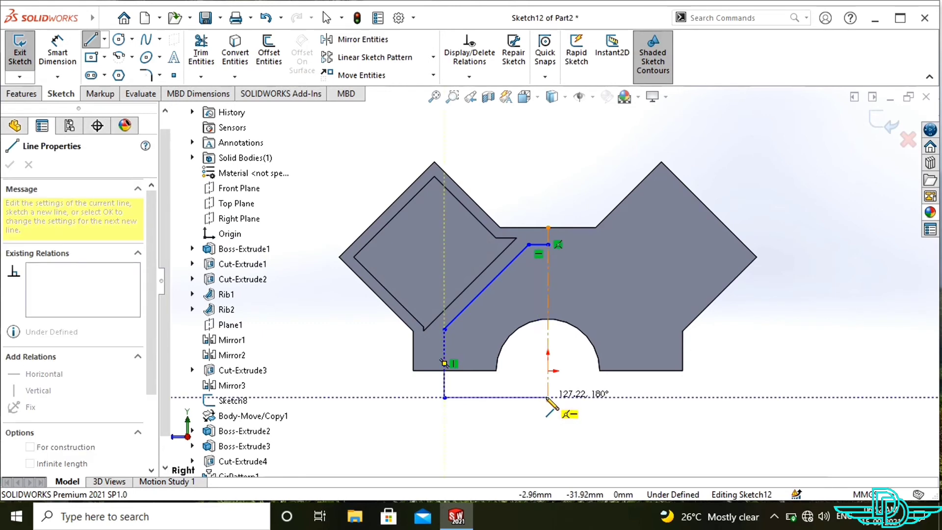
pyautogui.click(548, 397)
pyautogui.press('Escape')
pyautogui.press('Escape')
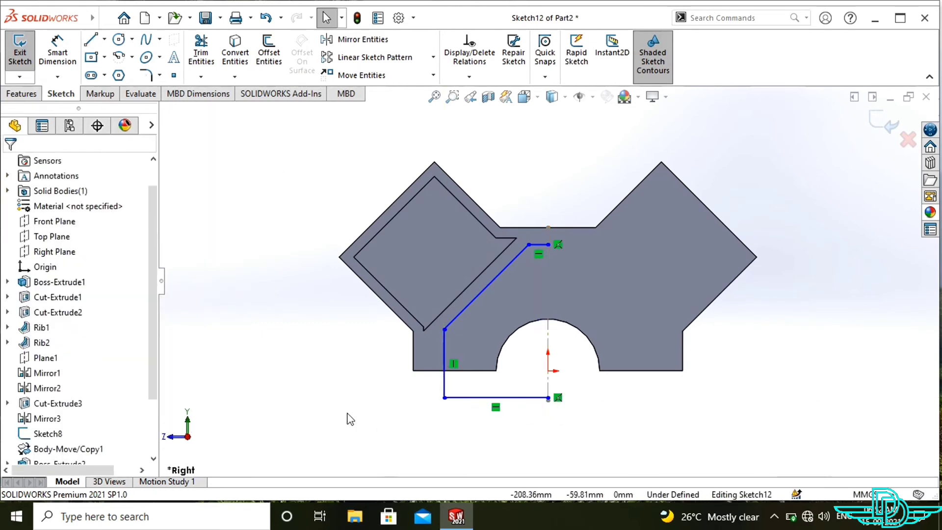
# Dimension the profile's short upper horizontal line 19.5 mm below the block's horizontal edge between the cylinder banks
pyautogui.moveTo(300, 370); pyautogui.dragTo(293, 316, button='right')
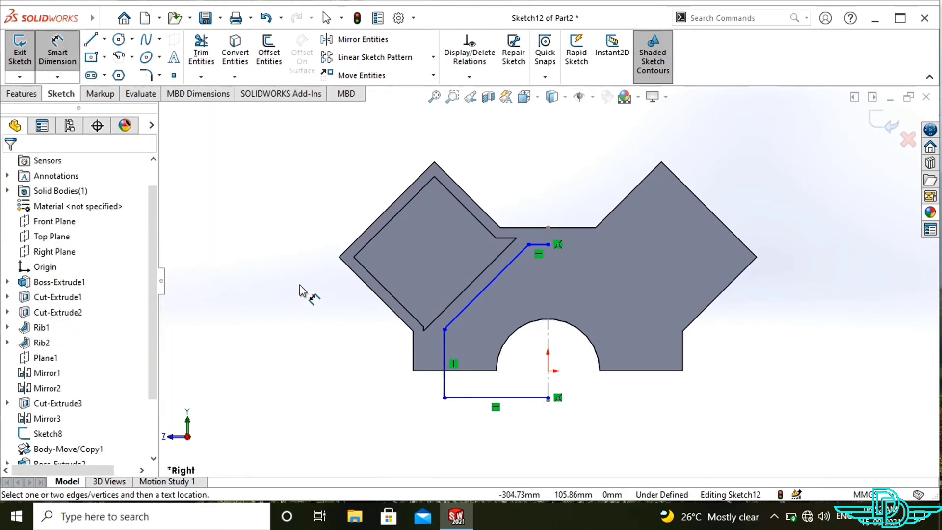
pyautogui.click(539, 245)
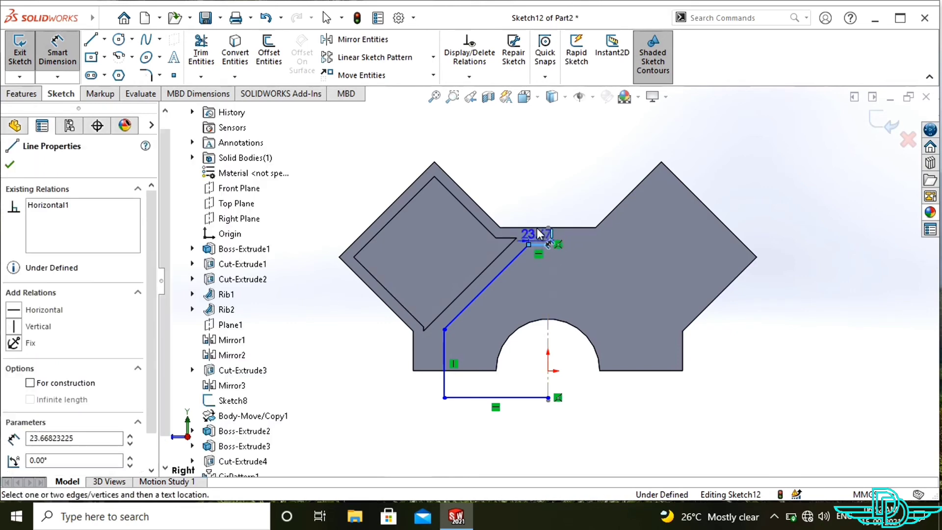
pyautogui.click(579, 227)
pyautogui.click(632, 232)
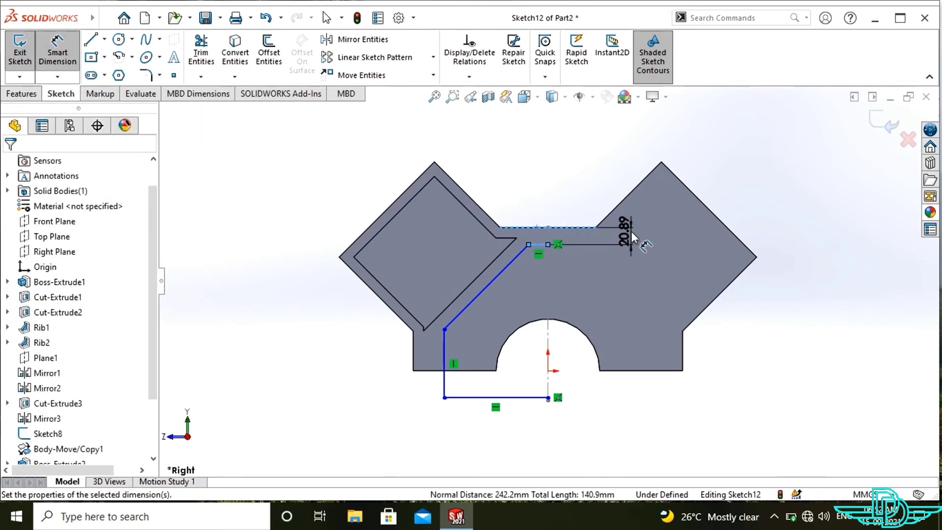
pyautogui.write('19.5')
pyautogui.press('Return')
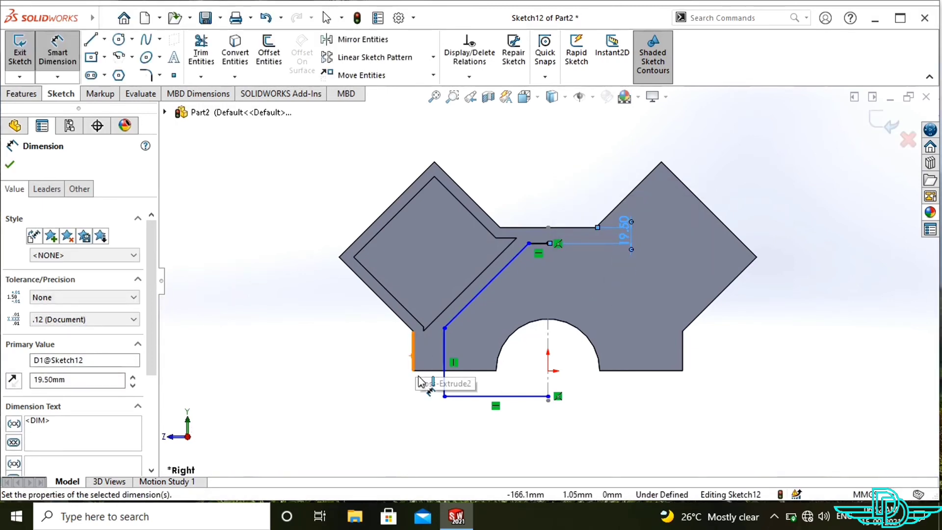
# Dimension the profile's vertical line 19.5 mm inward from the crankcase's outer vertical edge
pyautogui.click(445, 358)
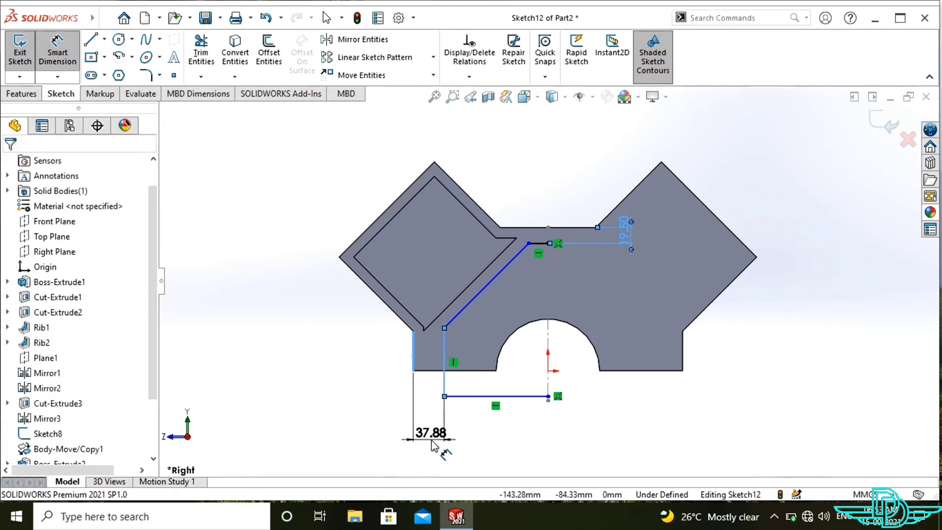
pyautogui.click(431, 440)
pyautogui.write('19.5')
pyautogui.press('Return')
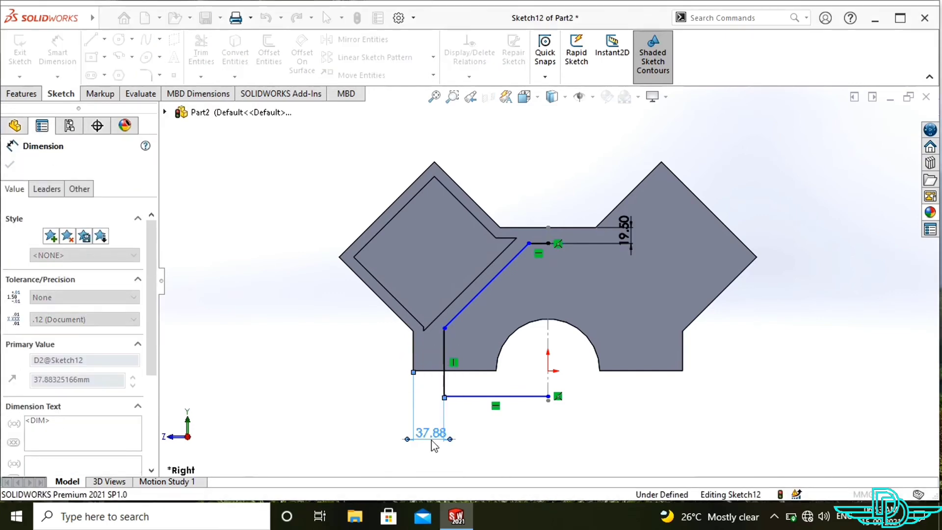
pyautogui.press('Escape')
pyautogui.press('Escape')
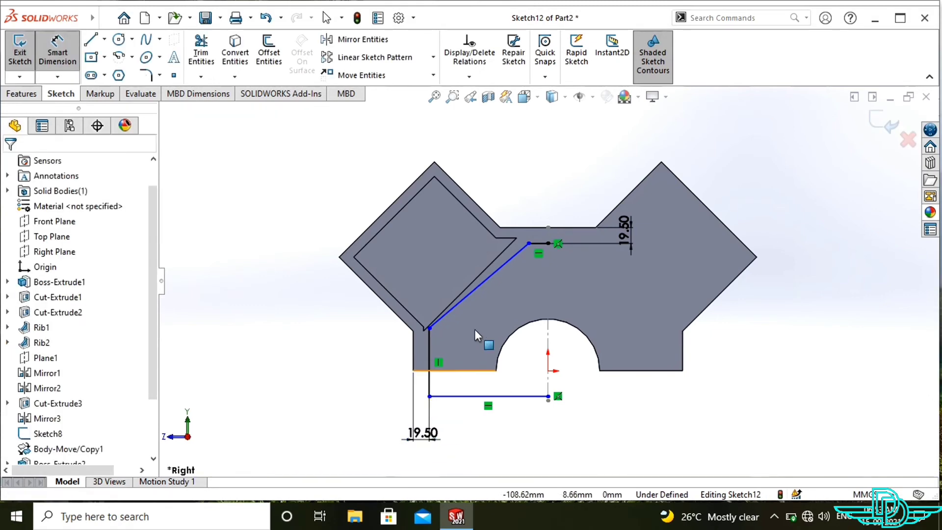
# Make the profile's diagonal line parallel to the sloped outer edge of the cylinder bank's end pocket
pyautogui.click(488, 279)
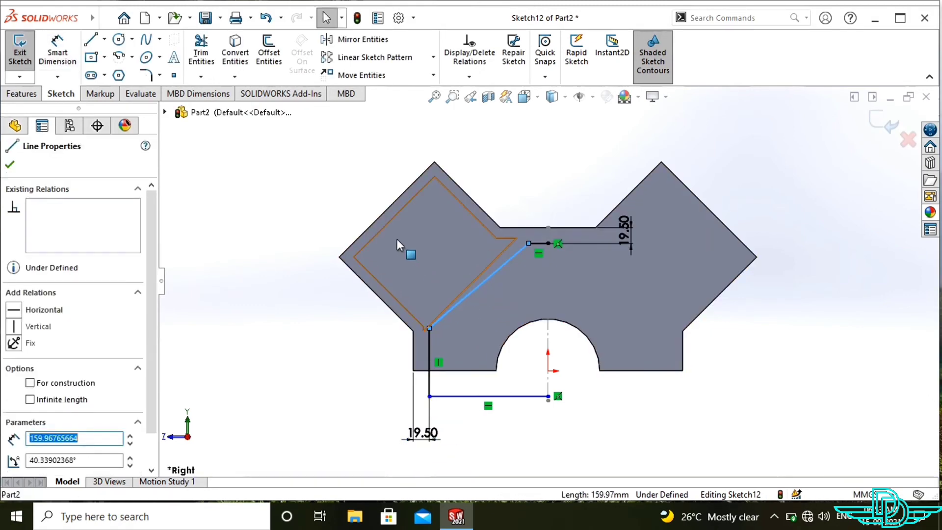
pyautogui.keyDown('ctrl'); pyautogui.click(386, 224); pyautogui.keyUp('ctrl')
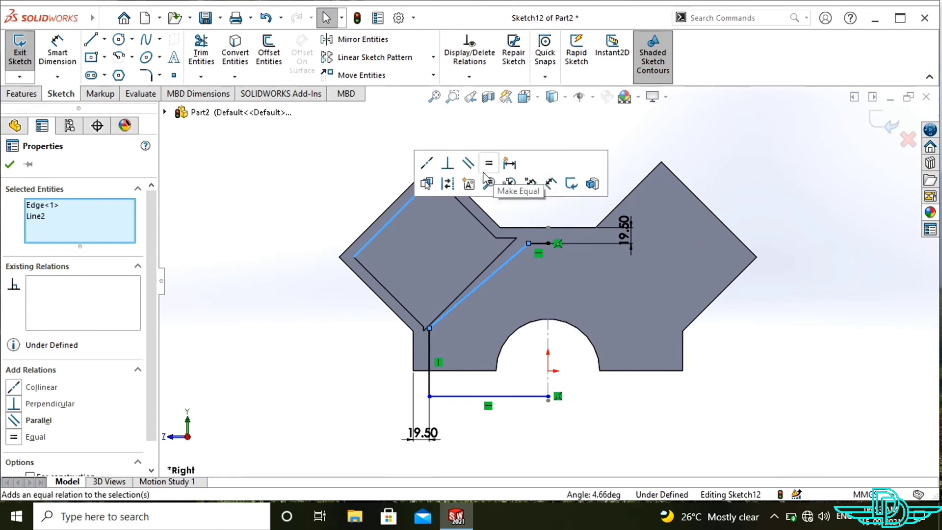
pyautogui.click(469, 165)
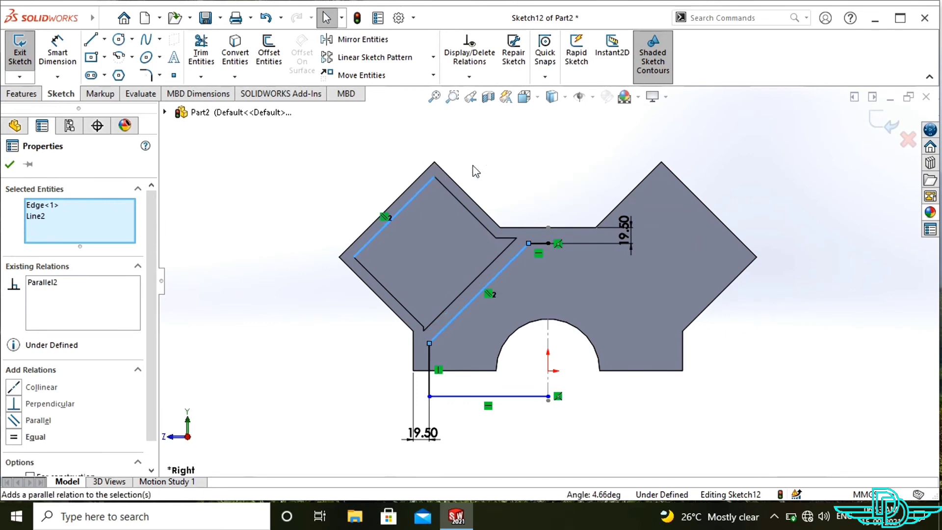
pyautogui.click(536, 210)
# Dimension the length of the profile's short upper horizontal line as 18 mm
pyautogui.click(58, 59)
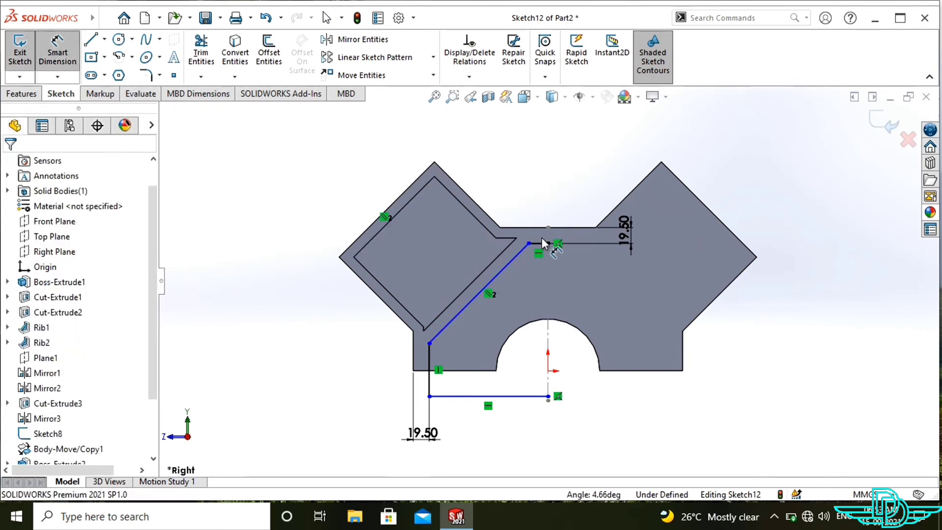
pyautogui.click(538, 244)
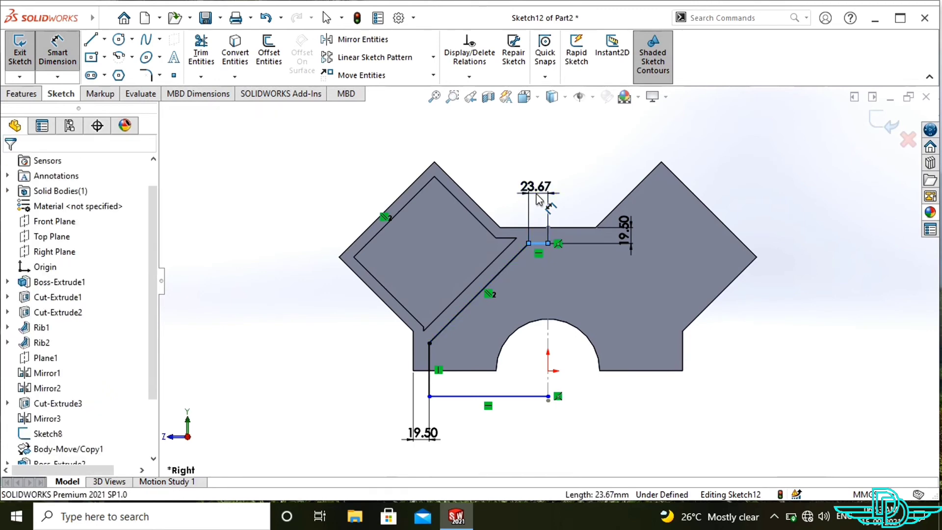
pyautogui.click(538, 198)
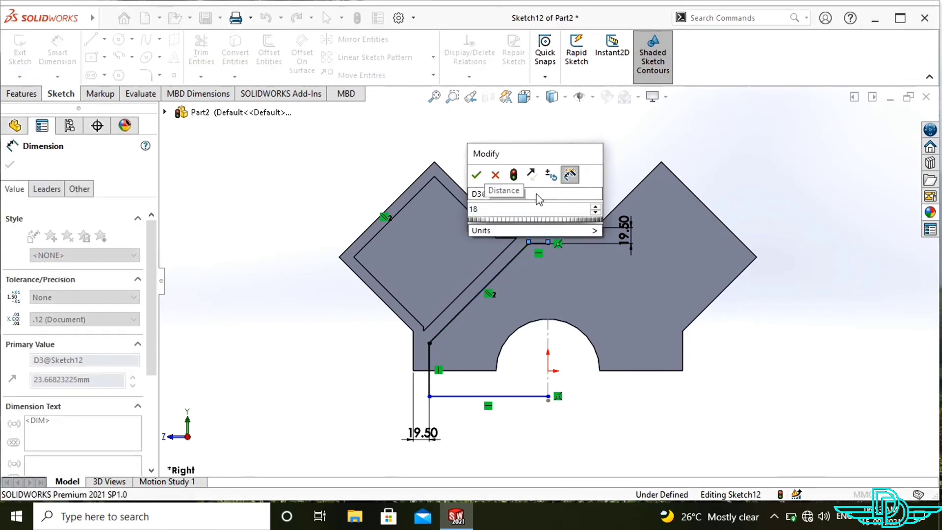
pyautogui.press('Return')
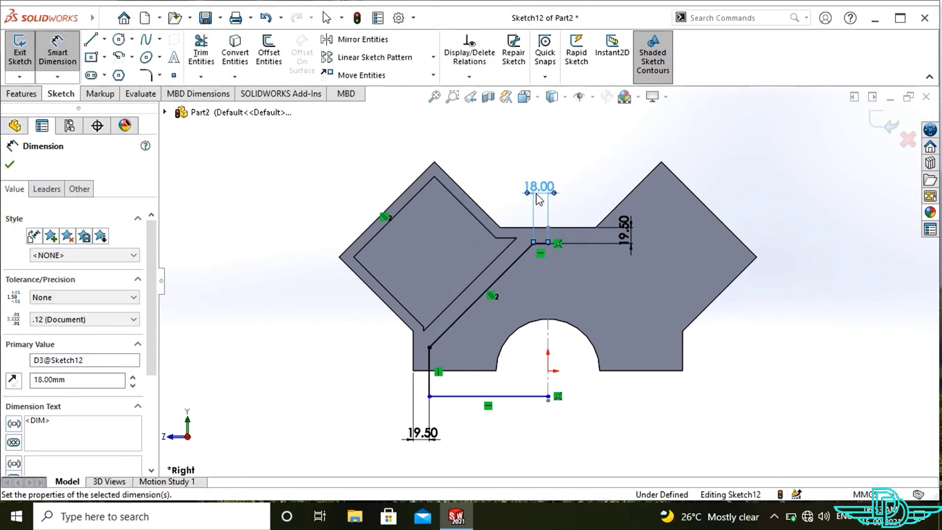
pyautogui.press('Escape')
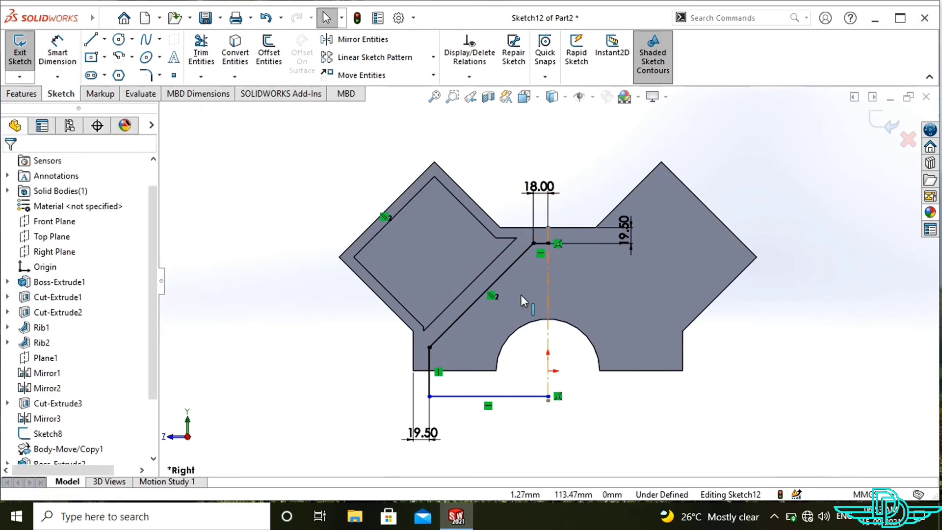
# Mirror the profile's two horizontal lines, diagonal line and vertical line about the Front Plane, keeping the originals
pyautogui.click(327, 39)
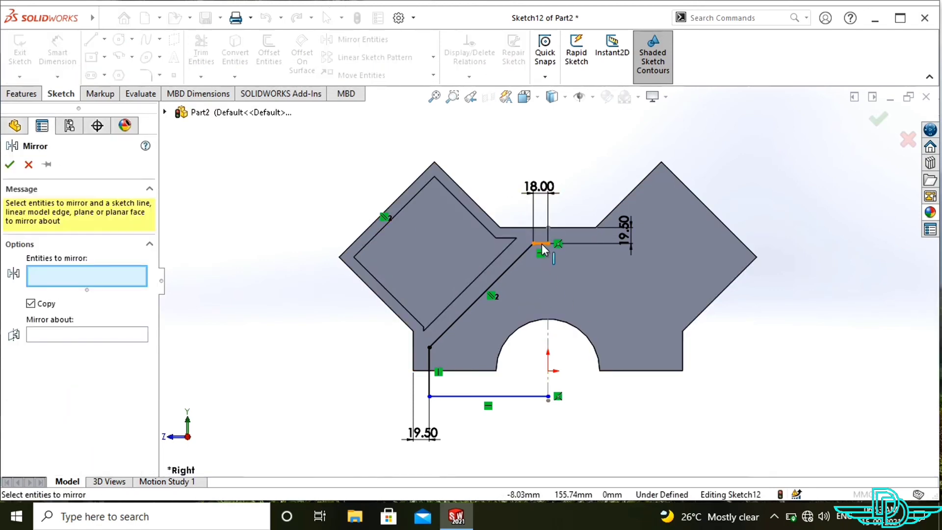
pyautogui.click(542, 245)
pyautogui.click(504, 273)
pyautogui.click(430, 375)
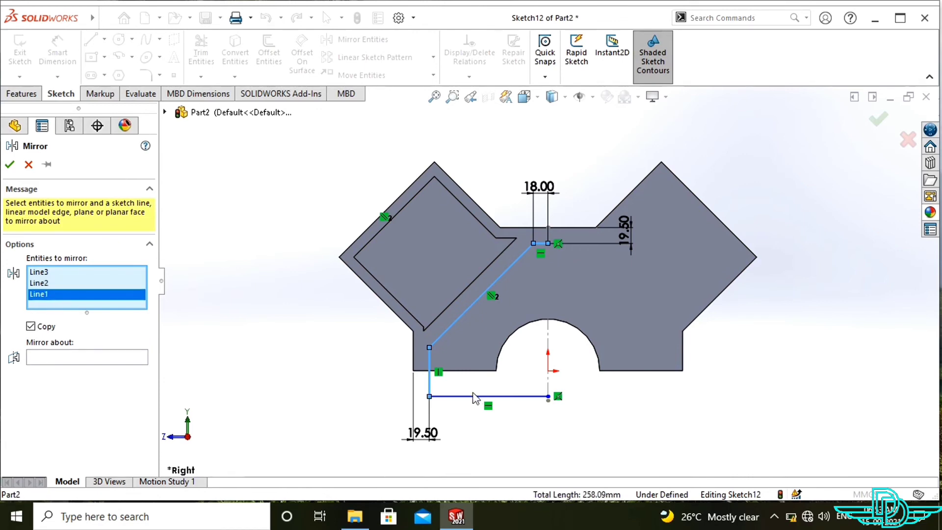
pyautogui.click(471, 397)
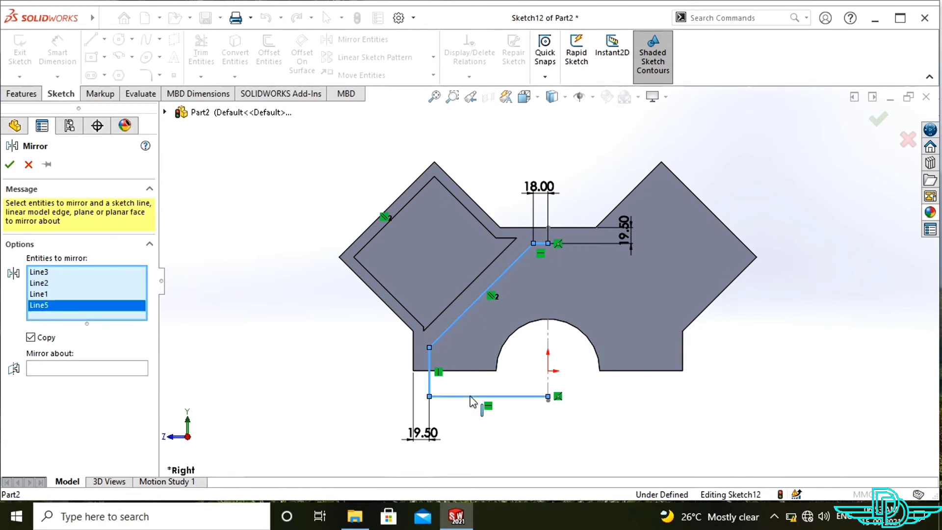
pyautogui.click(62, 372)
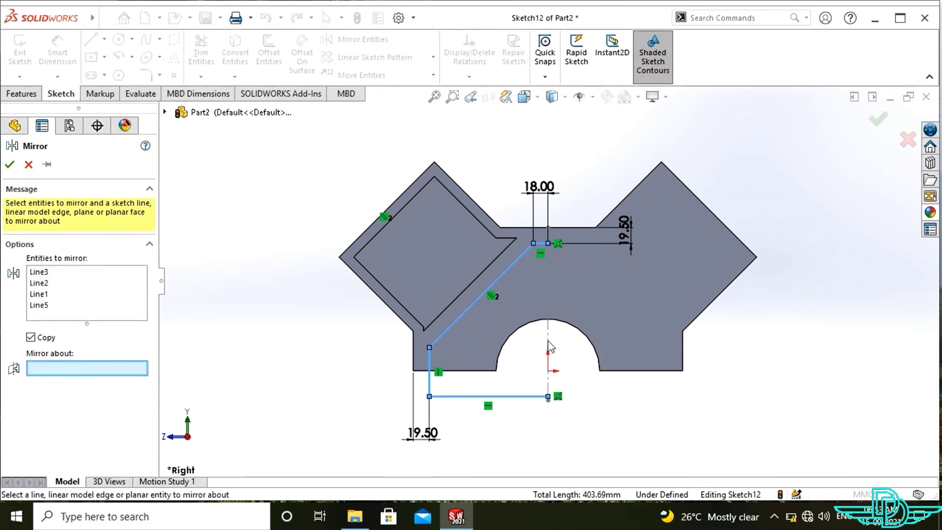
pyautogui.click(166, 112)
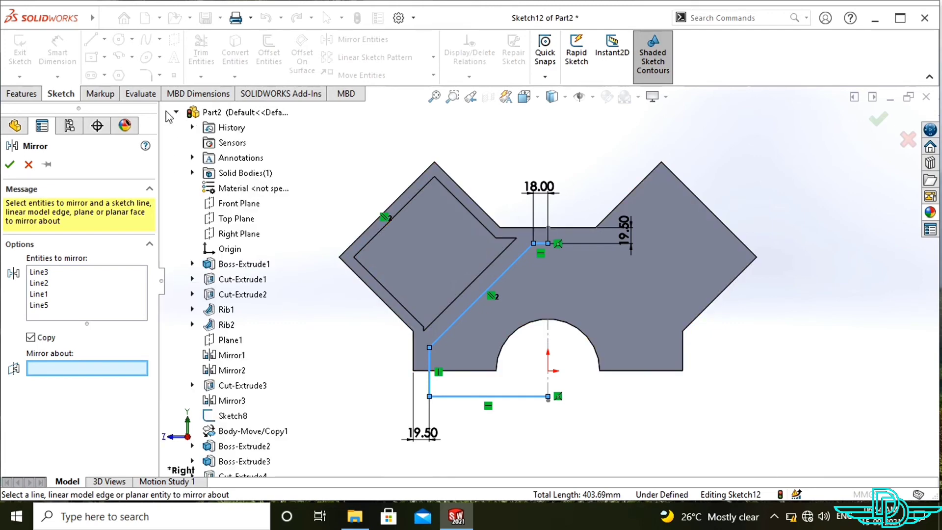
pyautogui.click(230, 204)
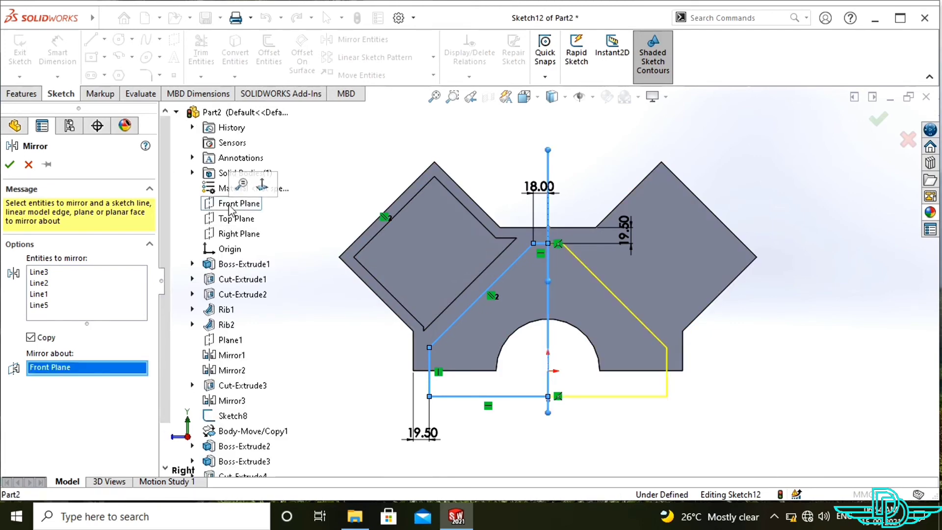
pyautogui.click(10, 166)
# Set up a cut-extrude of the mirrored crankcase profile, with Direction 1 offset 19.05 mm from one end face of the block
pyautogui.click(34, 94)
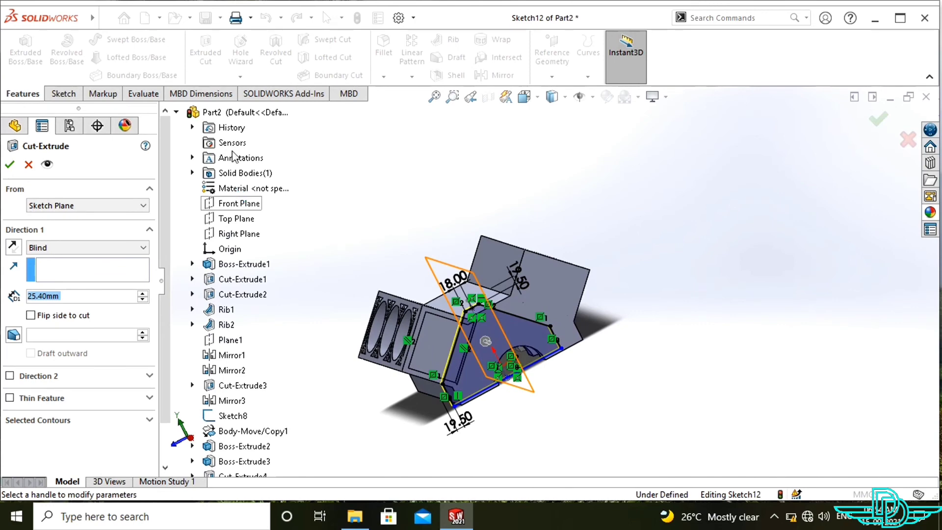
pyautogui.click(64, 247)
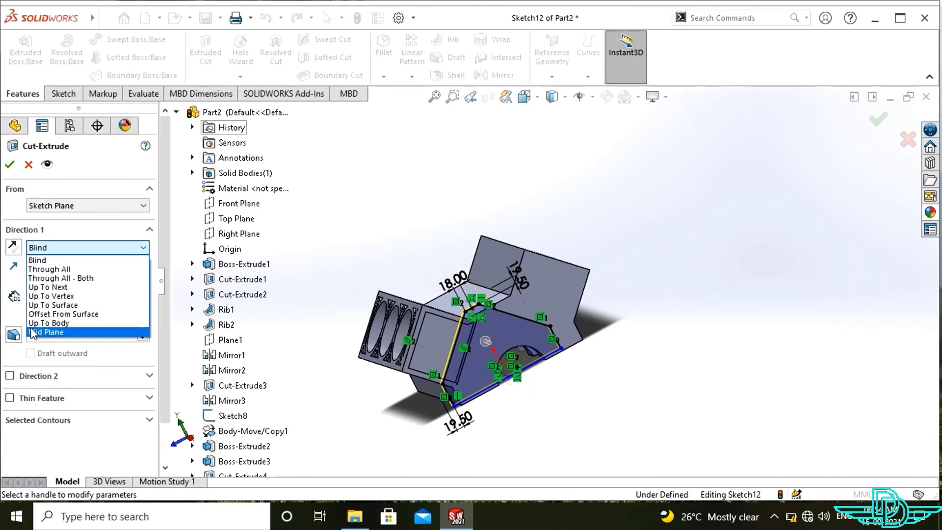
pyautogui.click(102, 315)
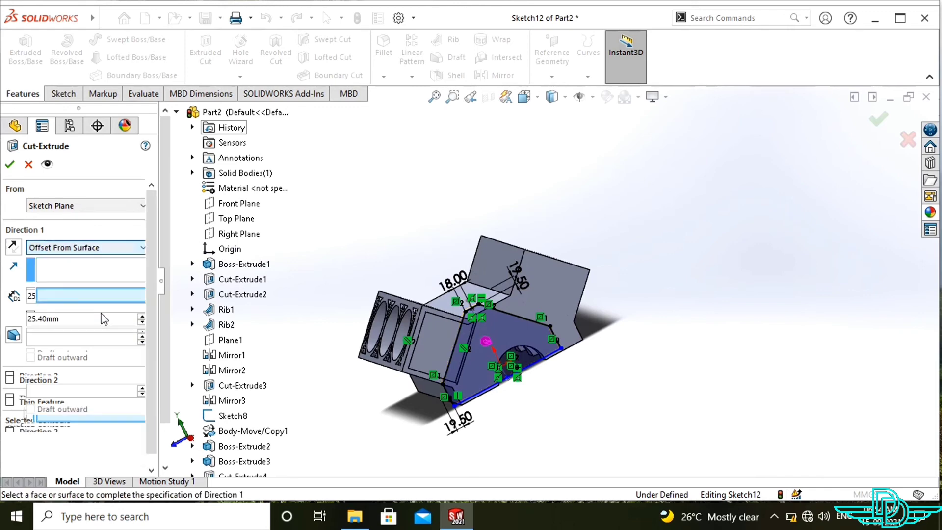
pyautogui.moveTo(659, 347); pyautogui.dragTo(685, 343, button='middle')
pyautogui.click(603, 334)
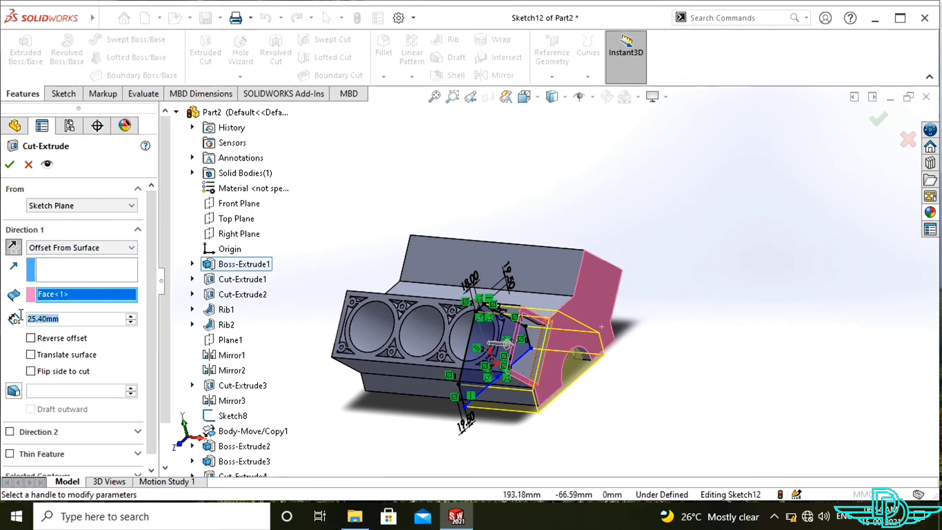
pyautogui.write('19')
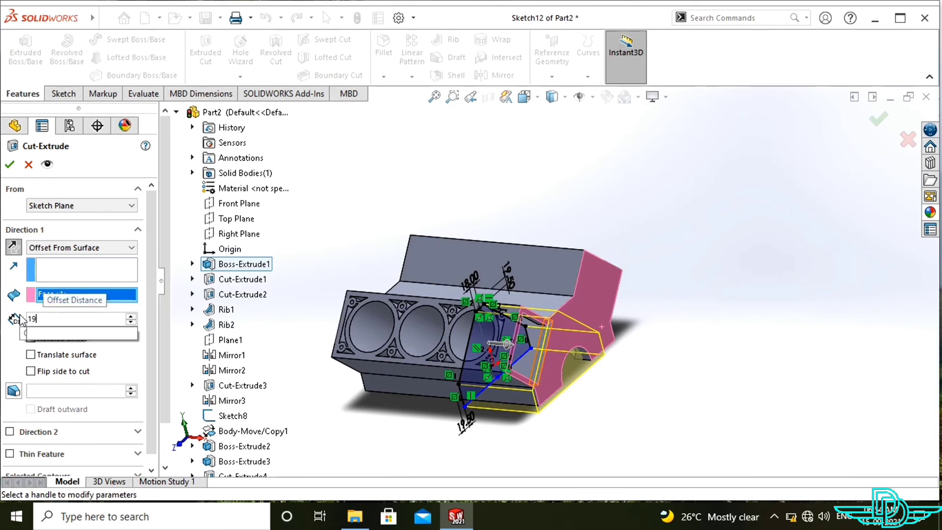
pyautogui.write('.05')
pyautogui.press('Return')
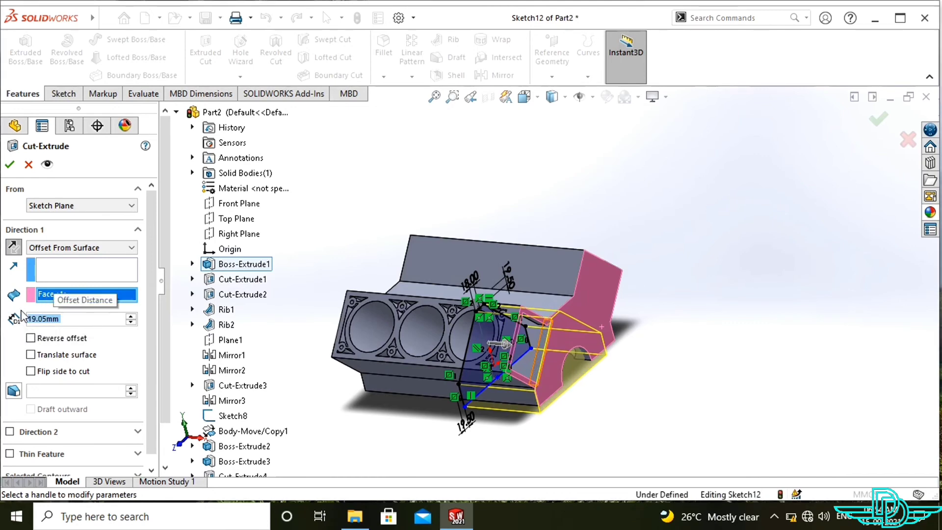
# Add Direction 2 to the cut, offset 19.05 mm from the opposite end face, and complete the crankcase cavity
pyautogui.scroll(-1, 156, 295)
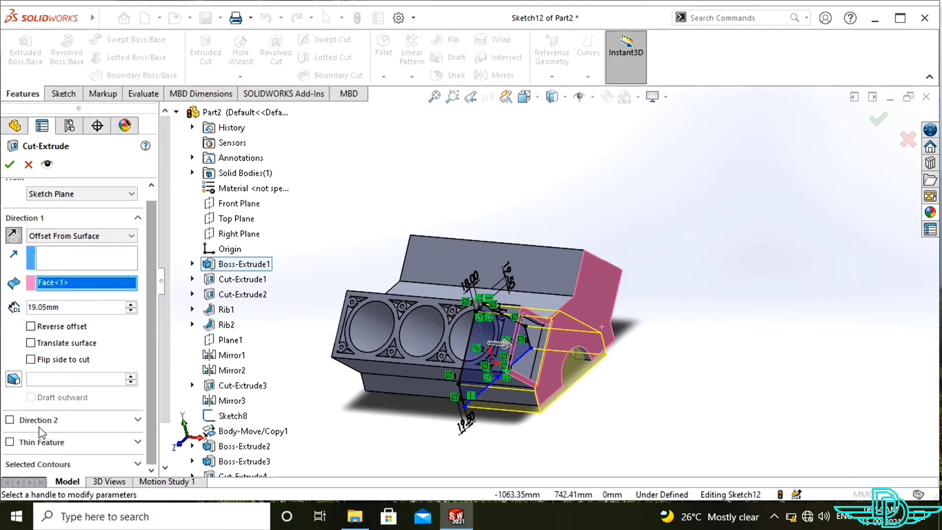
pyautogui.click(10, 421)
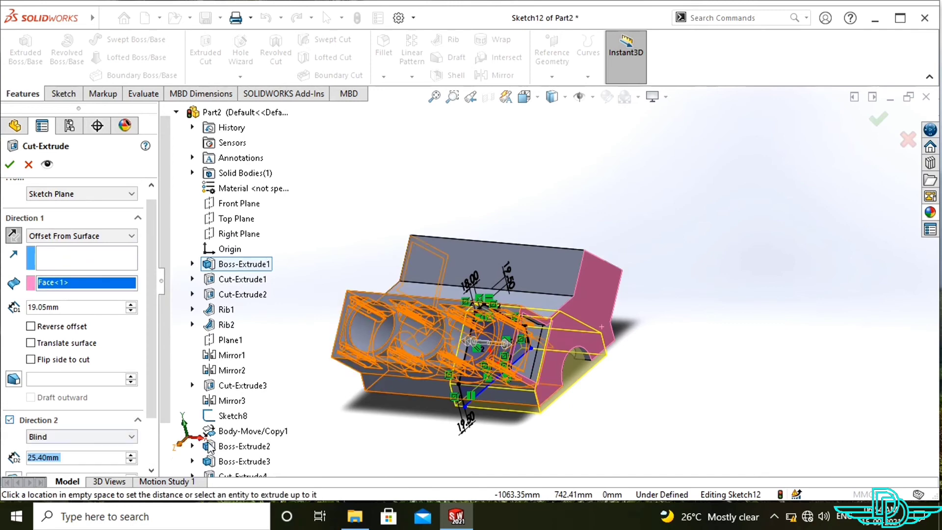
pyautogui.scroll(-3, 149, 401)
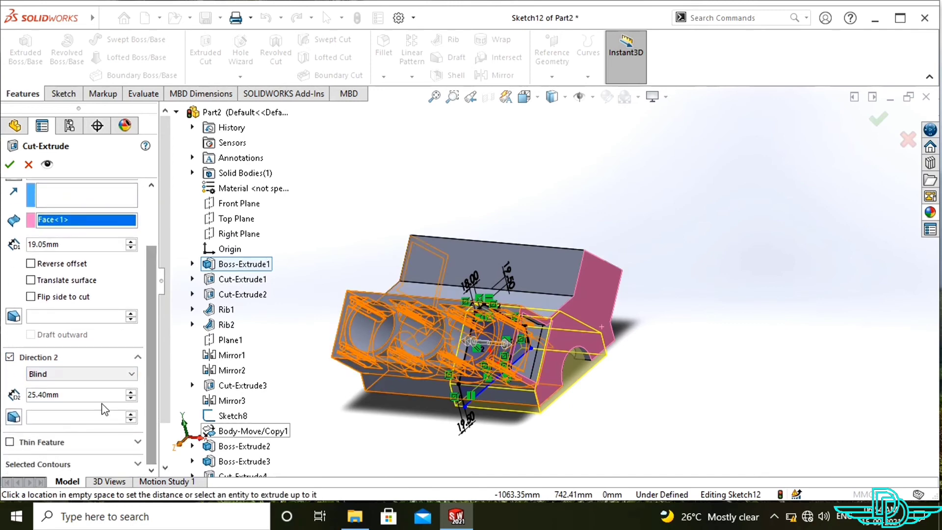
pyautogui.click(97, 374)
pyautogui.click(69, 434)
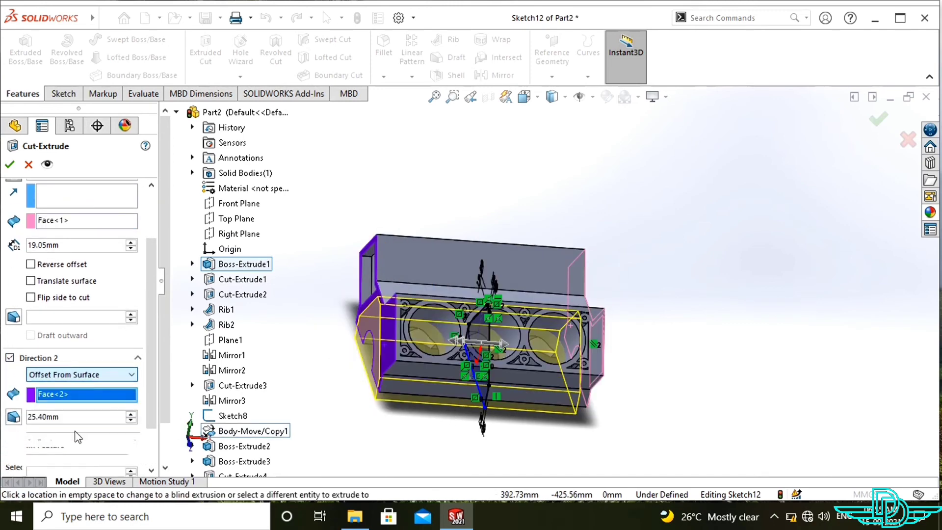
pyautogui.write('19.05')
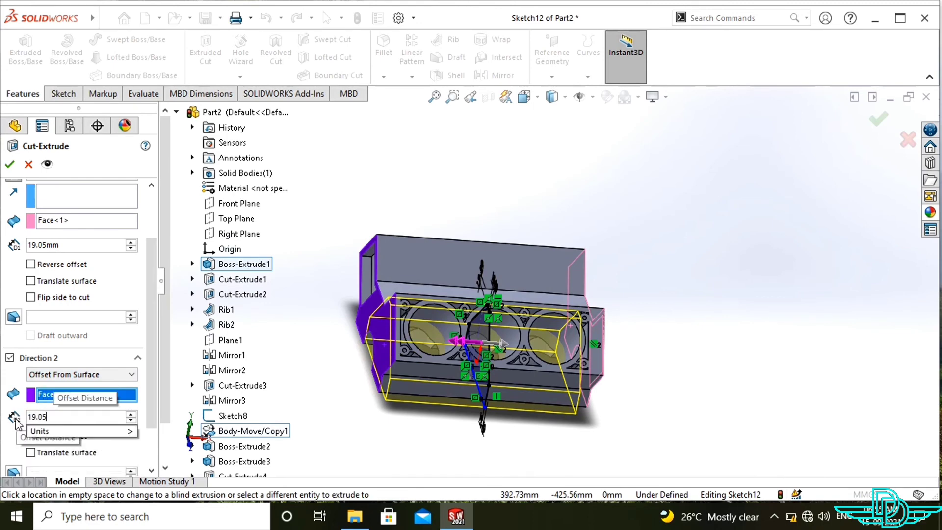
pyautogui.press('Return')
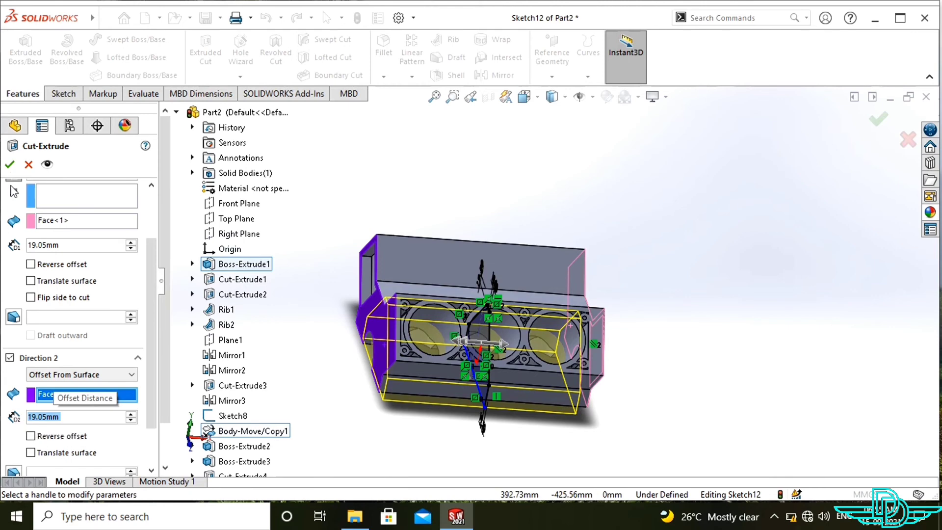
pyautogui.click(10, 166)
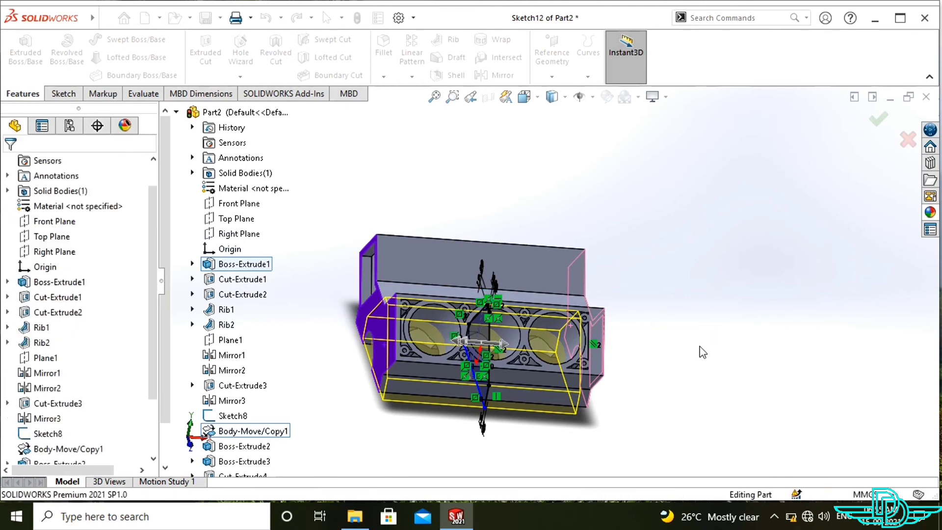
pyautogui.moveTo(734, 395); pyautogui.dragTo(709, 356, button='middle')
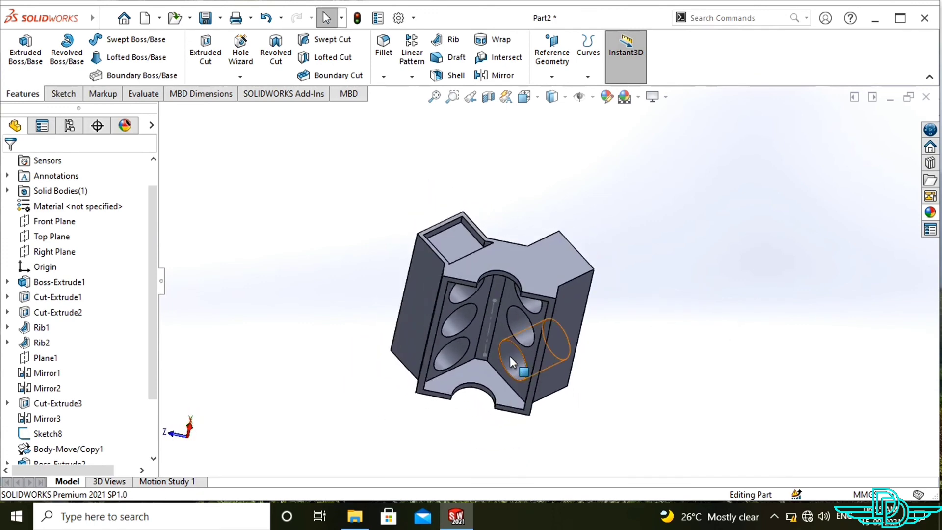
# Start a 6.35 mm radius fillet on the crankcase cavity's internal edges, beginning along one end wall
pyautogui.click(490, 346)
pyautogui.click(547, 307)
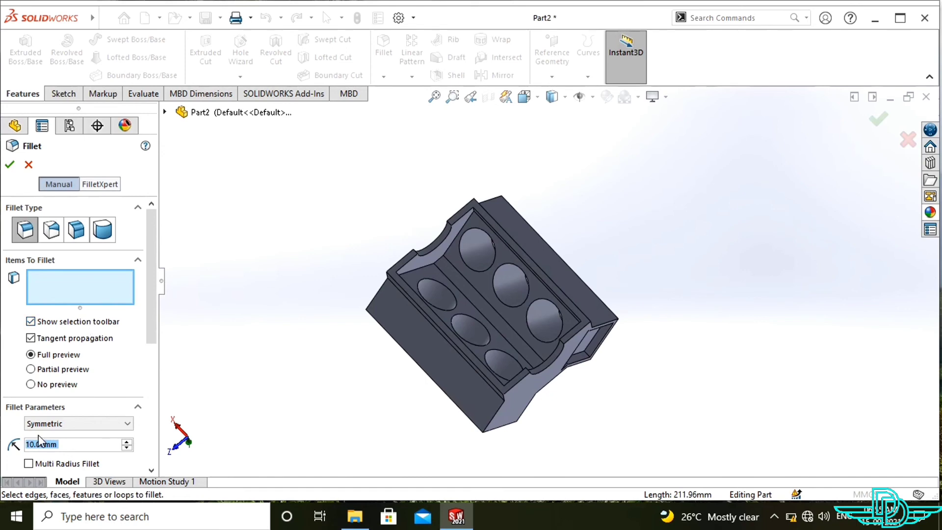
pyautogui.write('.35')
pyautogui.scroll(-3, 411, 255)
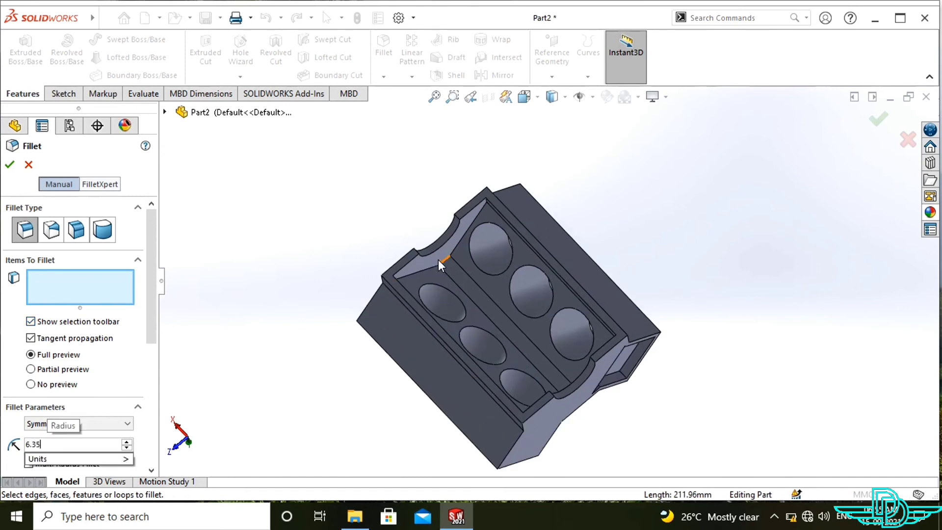
pyautogui.click(448, 272)
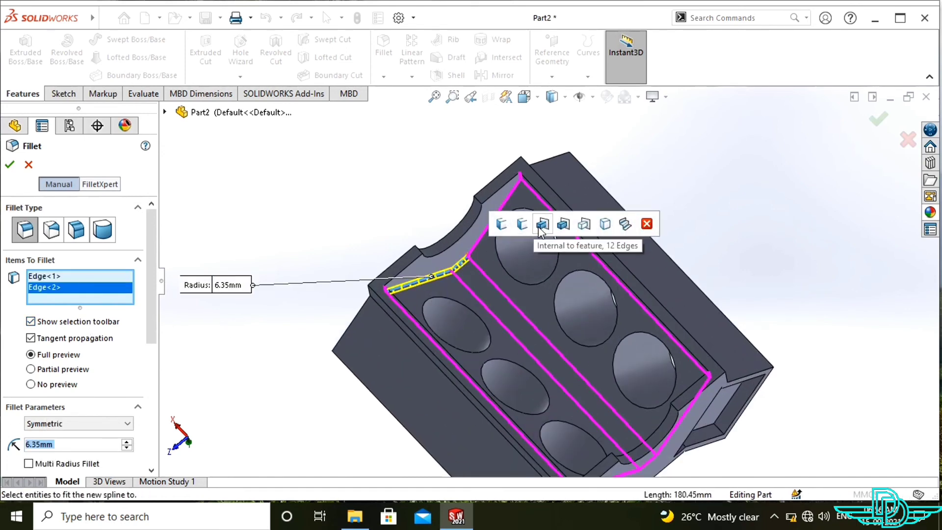
pyautogui.click(540, 222)
# Add the remaining crankcase cavity edges to the 6.35 mm fillet and complete it
pyautogui.moveTo(820, 204); pyautogui.dragTo(829, 178, button='middle')
pyautogui.click(486, 219)
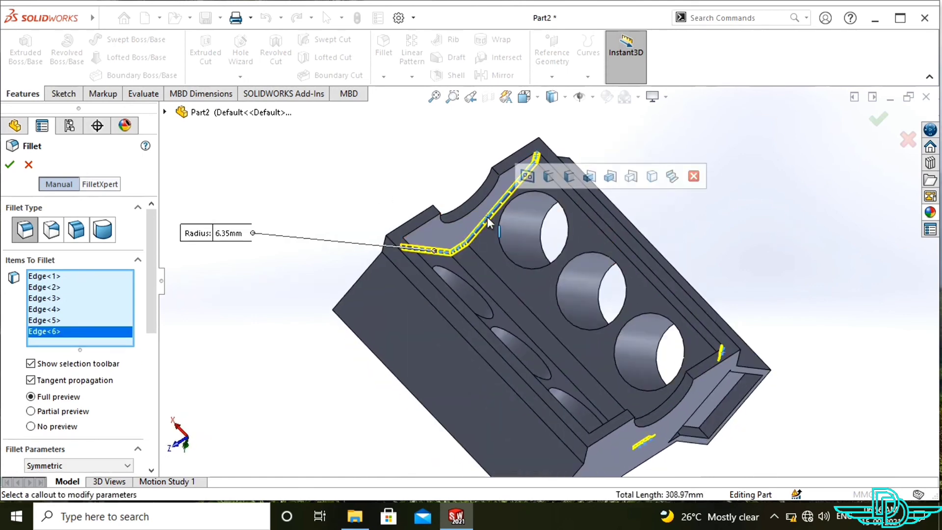
pyautogui.click(552, 179)
pyautogui.moveTo(790, 211); pyautogui.dragTo(707, 221, button='middle')
pyautogui.click(482, 313)
pyautogui.moveTo(834, 201); pyautogui.dragTo(908, 194, button='middle')
pyautogui.click(649, 182)
pyautogui.click(11, 165)
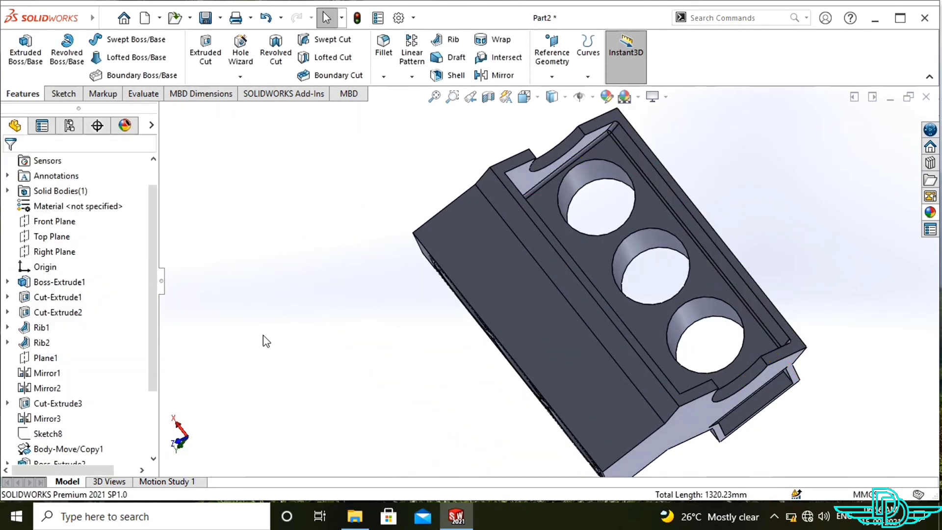
# Start a second fillet with radius 12.7 mm on the two long central edges of the crankcase cavity
pyautogui.click(384, 46)
pyautogui.rightClick(69, 444)
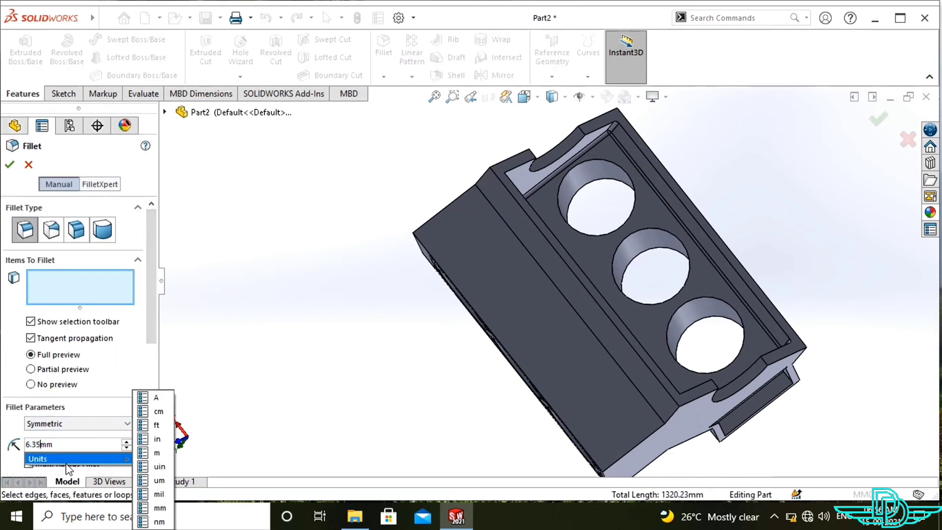
pyautogui.write('*2')
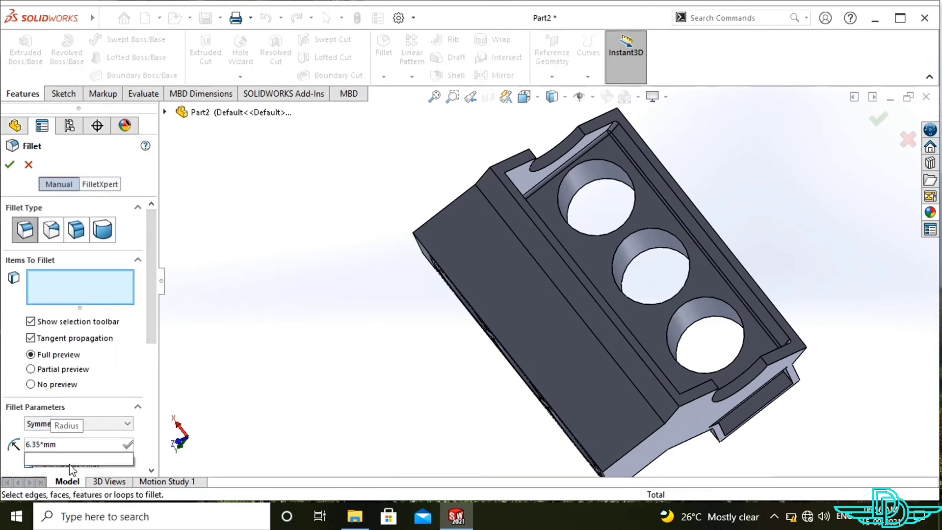
pyautogui.press('Return')
pyautogui.moveTo(365, 417); pyautogui.dragTo(313, 403, button='middle')
pyautogui.click(595, 301)
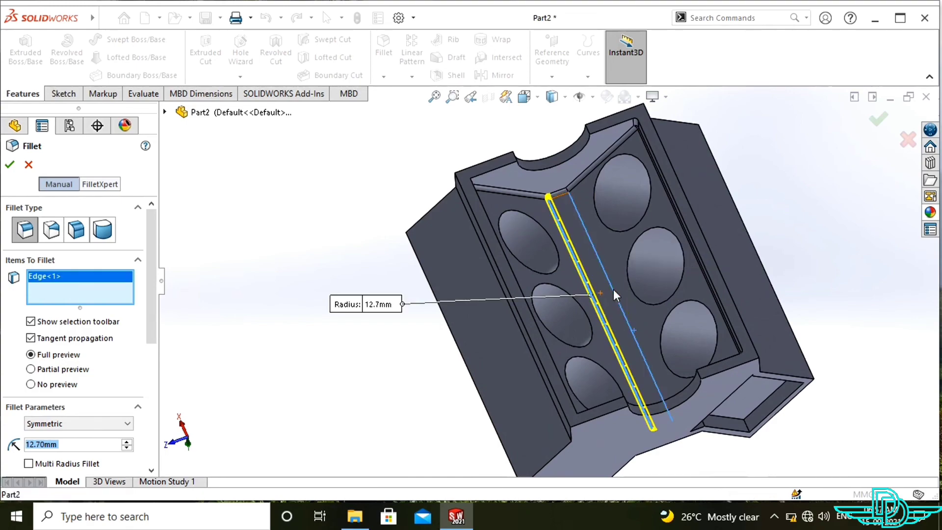
pyautogui.click(616, 294)
# Add the crankcase cavity's outer corner edges to the 12.7 mm fillet and complete it
pyautogui.moveTo(616, 295); pyautogui.dragTo(768, 169, button='middle')
pyautogui.scroll(-5, 508, 147)
pyautogui.click(527, 248)
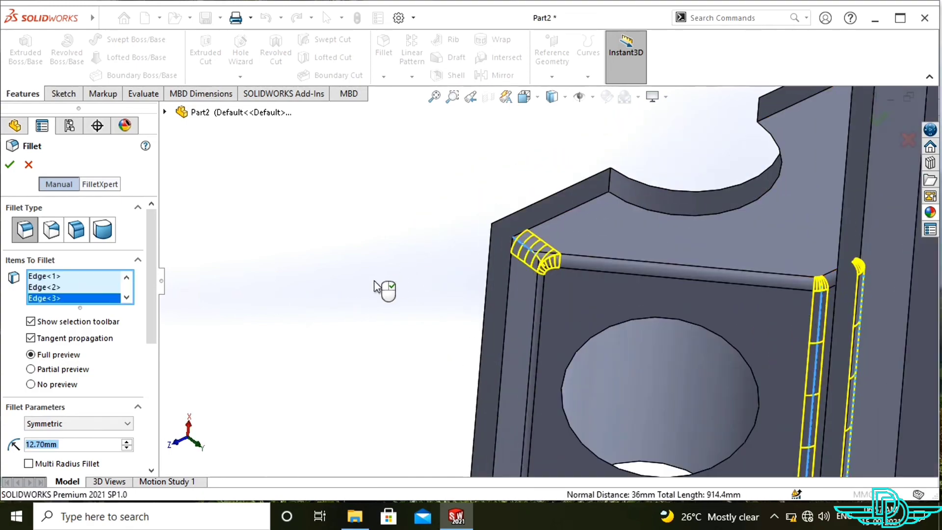
pyautogui.moveTo(384, 290); pyautogui.dragTo(767, 425, button='middle')
pyautogui.scroll(5, 494, 251)
pyautogui.scroll(-3, 768, 393)
pyautogui.moveTo(785, 250); pyautogui.dragTo(753, 268, button='middle')
pyautogui.click(583, 276)
pyautogui.moveTo(580, 297); pyautogui.dragTo(678, 253, button='middle')
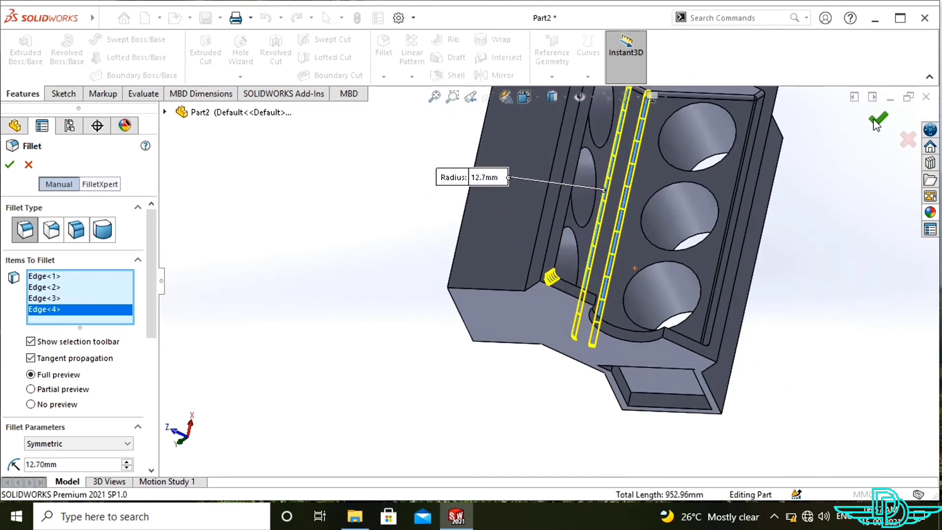
pyautogui.click(877, 120)
# Reopen the 6.35 mm cavity fillet for editing and clear its selected edges
pyautogui.scroll(3, 467, 368)
pyautogui.scroll(-3, 643, 187)
pyautogui.moveTo(153, 256); pyautogui.dragTo(152, 339)
pyautogui.click(45, 434)
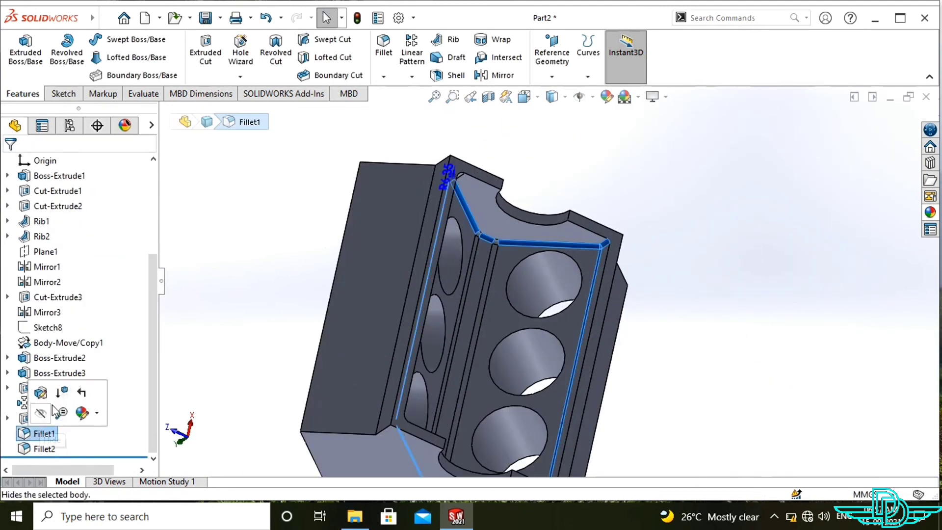
pyautogui.click(42, 394)
pyautogui.click(45, 301)
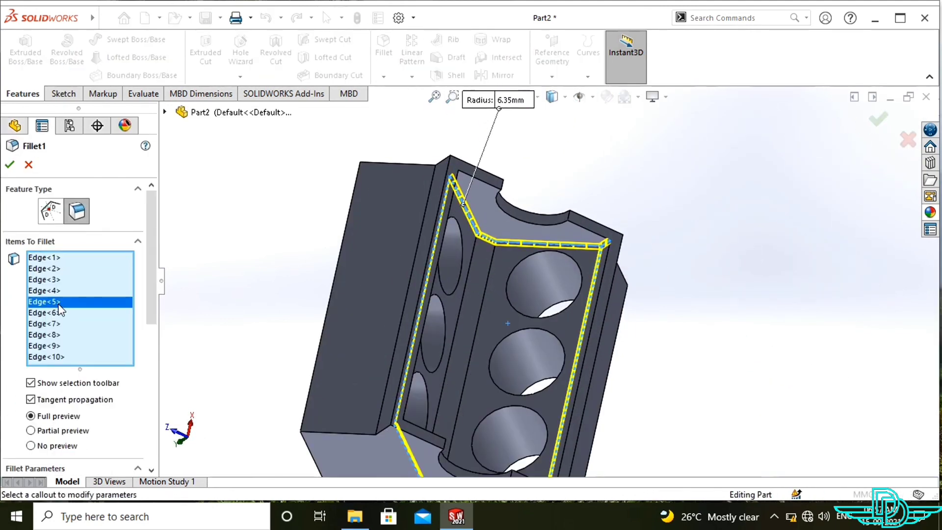
pyautogui.rightClick(60, 310)
pyautogui.click(79, 317)
# Reselect only the three edges along each end wall of the cavity for the 6.35 mm fillet and apply it
pyautogui.click(486, 237)
pyautogui.click(472, 222)
pyautogui.click(532, 243)
pyautogui.moveTo(589, 265); pyautogui.dragTo(558, 298, button='middle')
pyautogui.scroll(-3, 442, 294)
pyautogui.click(403, 288)
pyautogui.click(431, 319)
pyautogui.click(427, 359)
pyautogui.click(879, 119)
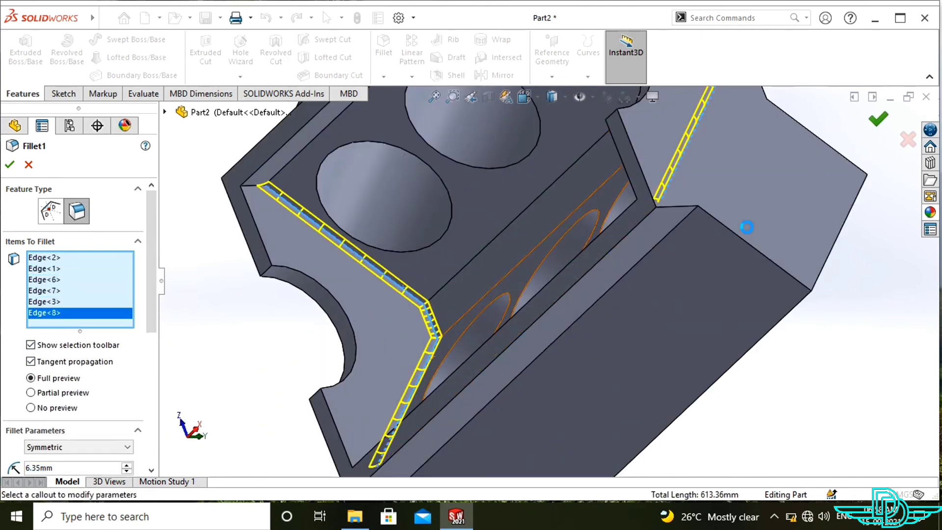
# Reopen the 12.7 mm cavity fillet for editing and clear its selected edges
pyautogui.scroll(4, 599, 279)
pyautogui.moveTo(674, 314); pyautogui.dragTo(633, 274, button='middle')
pyautogui.click(37, 451)
pyautogui.click(52, 412)
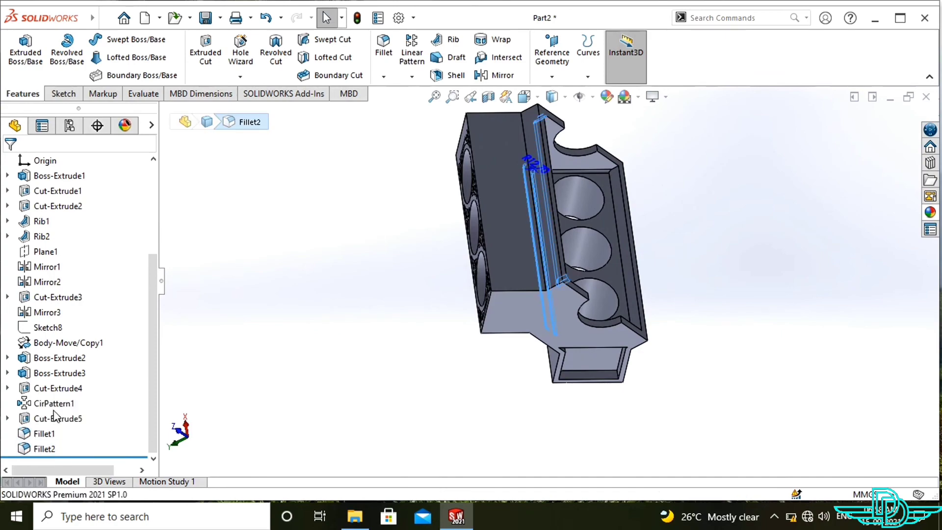
pyautogui.scroll(-2, 623, 164)
pyautogui.click(622, 168)
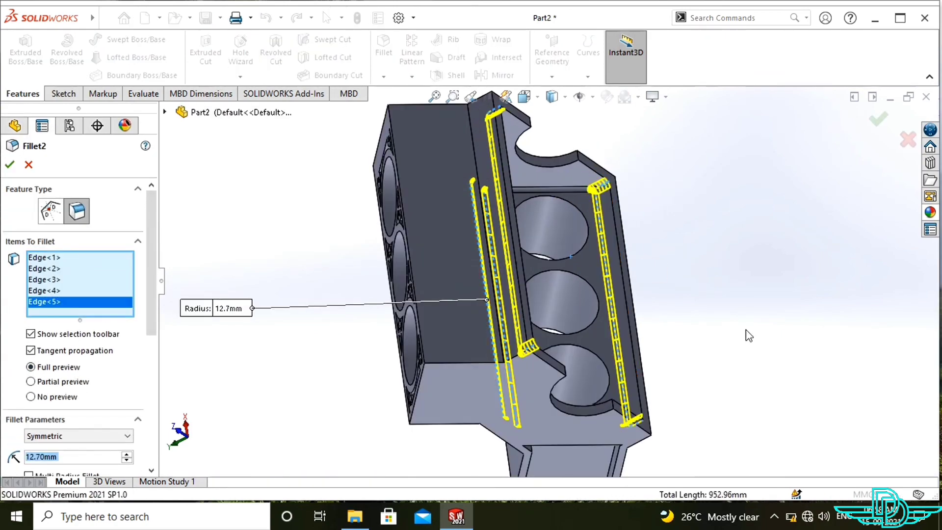
pyautogui.moveTo(745, 330); pyautogui.dragTo(723, 391, button='middle')
pyautogui.rightClick(119, 303)
pyautogui.click(147, 311)
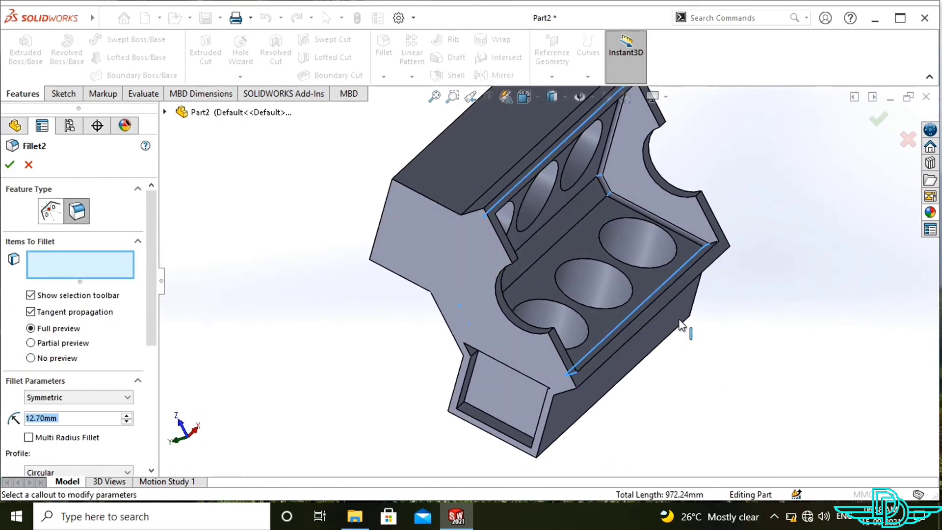
# Reselect the cavity's two outer side edges and two long central edges for the 12.7 mm fillet and apply it
pyautogui.moveTo(681, 319); pyautogui.dragTo(652, 235, button='middle')
pyautogui.scroll(-4, 462, 216)
pyautogui.click(415, 269)
pyautogui.moveTo(427, 292); pyautogui.dragTo(514, 212, button='middle')
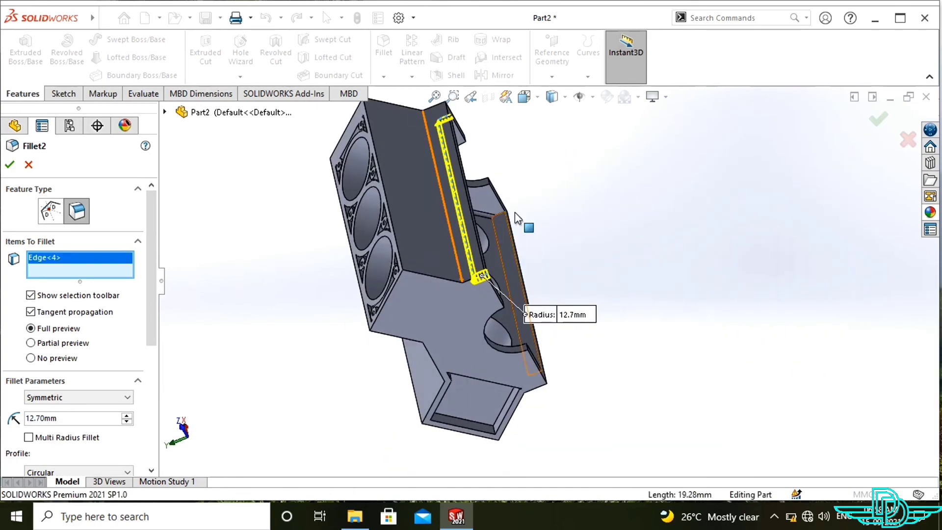
pyautogui.scroll(-3, 515, 212)
pyautogui.click(508, 263)
pyautogui.moveTo(633, 305); pyautogui.dragTo(467, 265, button='middle')
pyautogui.click(467, 265)
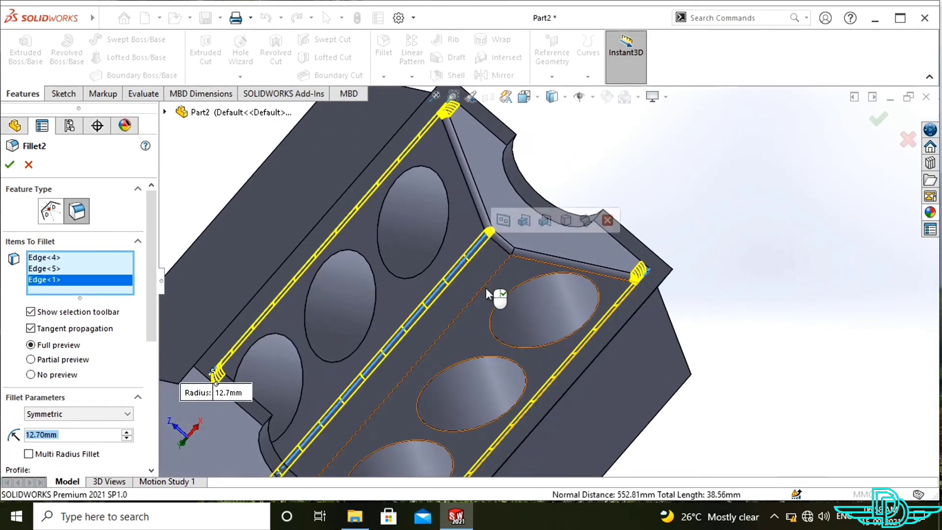
pyautogui.click(483, 287)
pyautogui.click(10, 166)
# Start a 25.4 mm radius fillet on the three valley-side edges of one end face of the block
pyautogui.moveTo(360, 325); pyautogui.dragTo(669, 183, button='middle')
pyautogui.scroll(4, 668, 184)
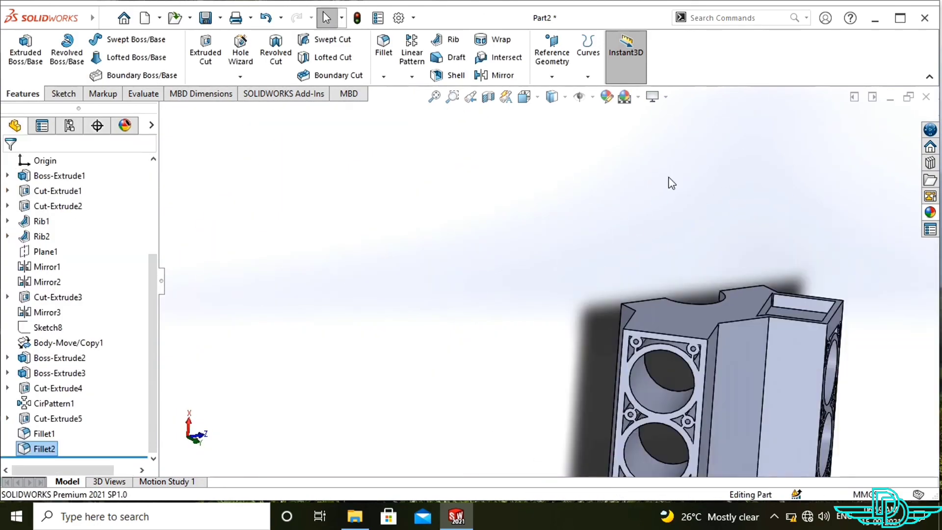
pyautogui.moveTo(619, 358); pyautogui.dragTo(376, 358, button='middle')
pyautogui.scroll(-2, 492, 288)
pyautogui.click(384, 46)
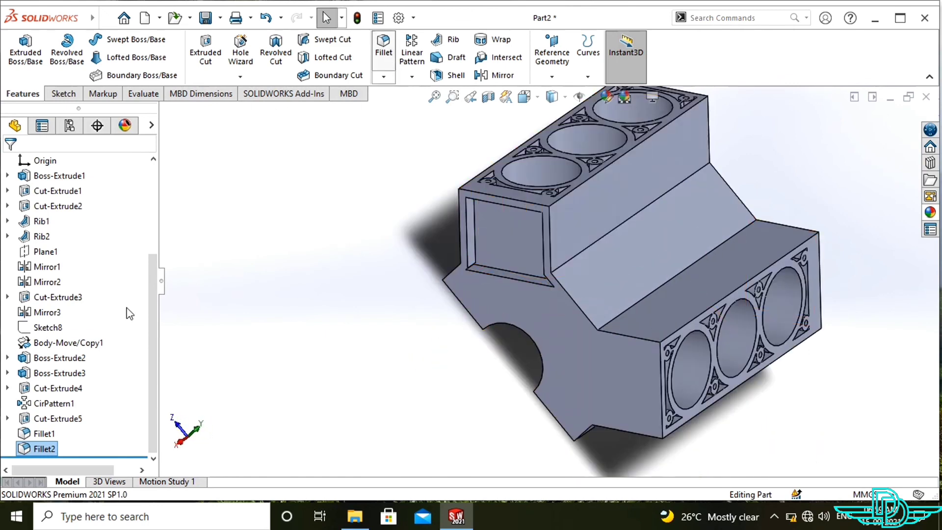
pyautogui.click(45, 447)
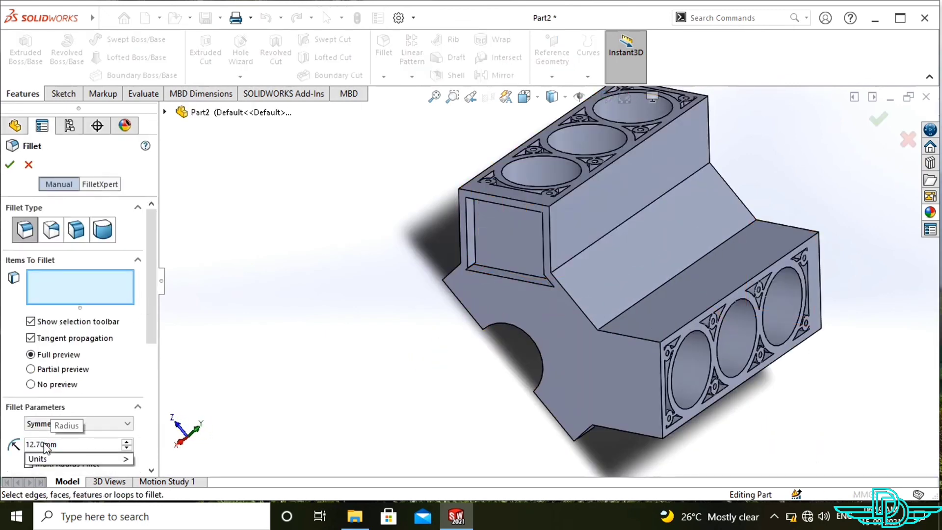
pyautogui.click(553, 253)
pyautogui.click(564, 295)
pyautogui.click(612, 334)
# Add the four underside edges of the same end face, two beneath each cylinder bank, to the 25.4 mm fillet
pyautogui.moveTo(621, 450); pyautogui.dragTo(619, 443, button='middle')
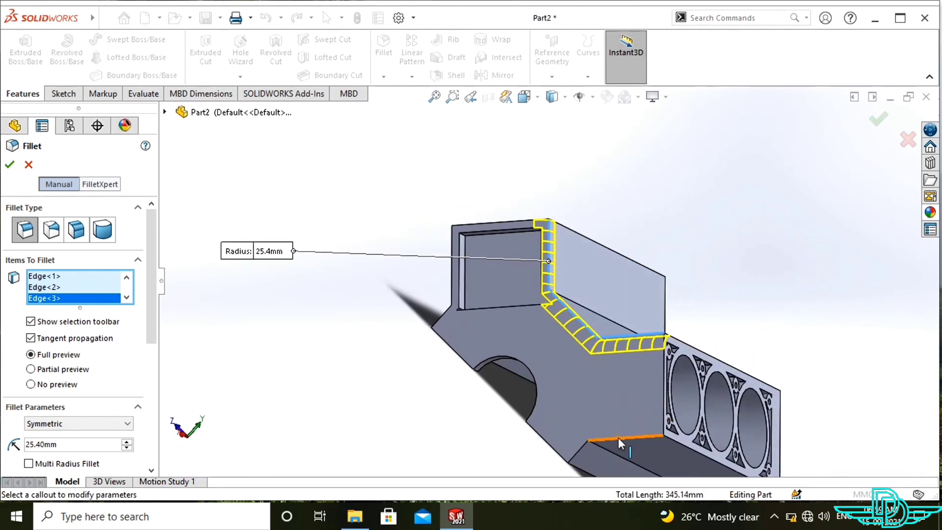
pyautogui.click(620, 438)
pyautogui.click(577, 453)
pyautogui.moveTo(369, 412); pyautogui.dragTo(471, 418, button='middle')
pyautogui.click(463, 327)
pyautogui.click(474, 282)
# Add the seven matching edges of the opposite end face to the 25.4 mm fillet and complete it
pyautogui.moveTo(350, 386); pyautogui.dragTo(468, 375, button='middle')
pyautogui.click(491, 341)
pyautogui.click(488, 310)
pyautogui.click(398, 254)
pyautogui.click(361, 292)
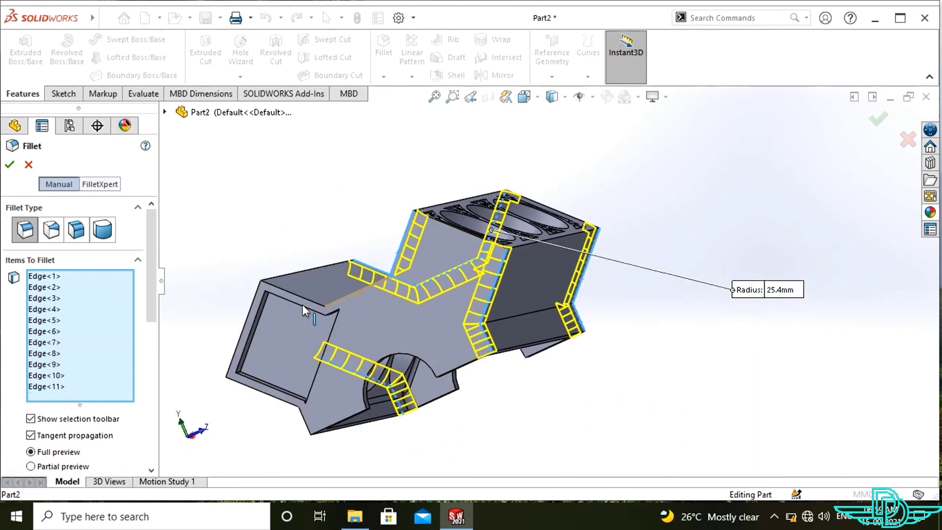
pyautogui.click(300, 297)
pyautogui.click(284, 401)
pyautogui.click(304, 417)
pyautogui.moveTo(285, 440); pyautogui.dragTo(366, 436, button='middle')
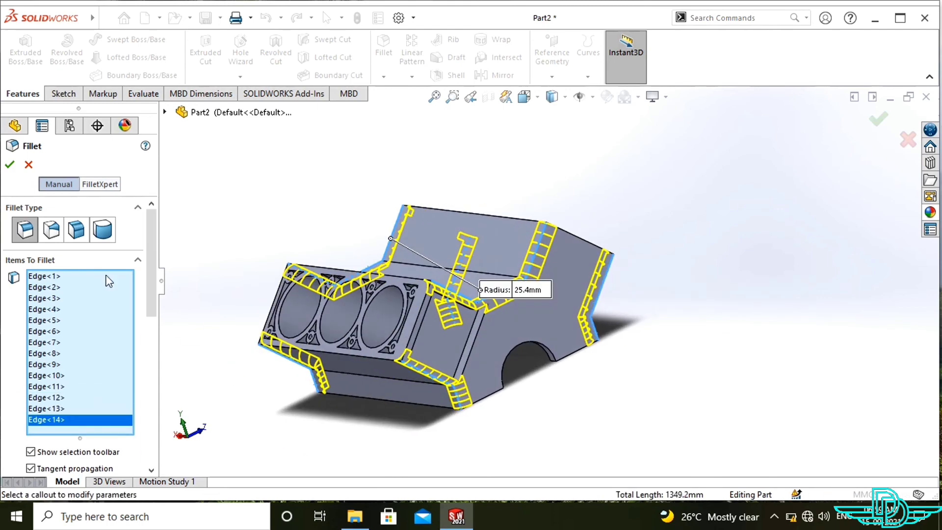
pyautogui.click(10, 164)
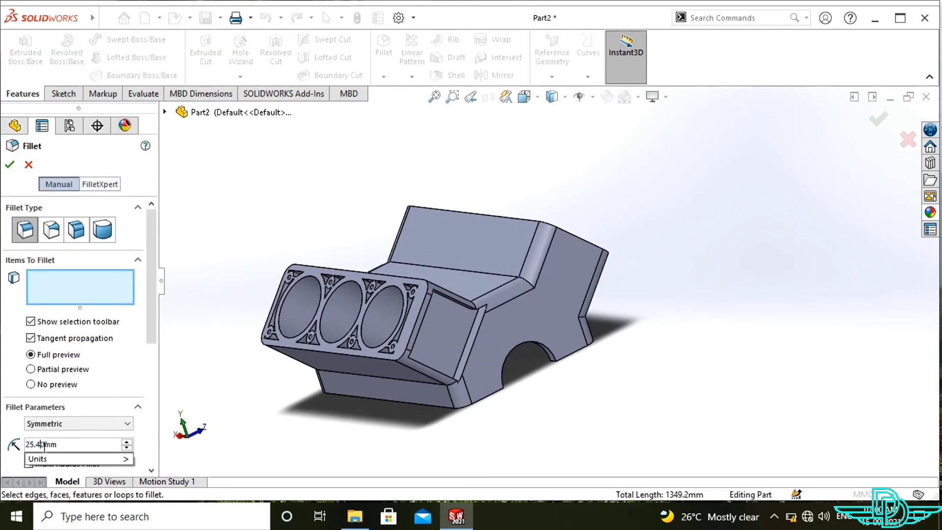
# Fillet the block's long inner edges in the valley and beneath the cylinder banks with a 50.8 mm radius
pyautogui.write('*2')
pyautogui.moveTo(532, 240); pyautogui.dragTo(513, 300, button='middle')
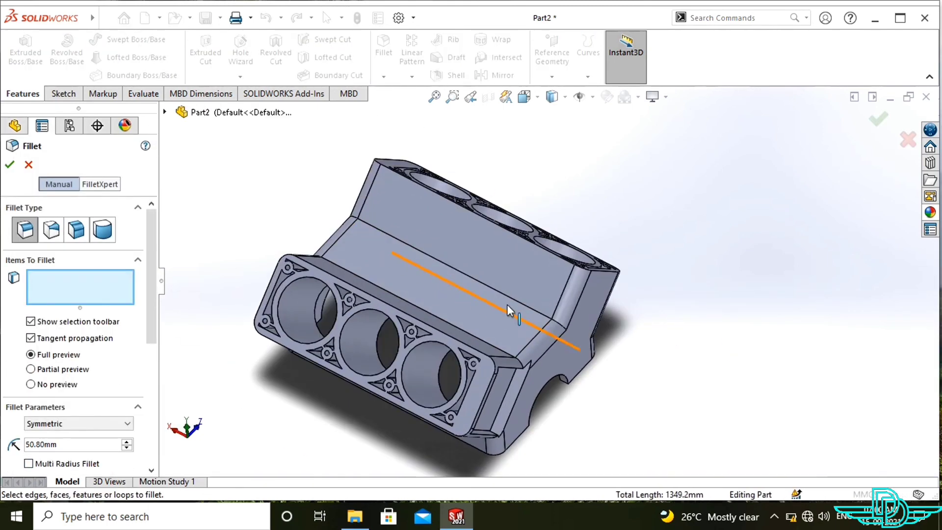
pyautogui.click(509, 311)
pyautogui.moveTo(726, 282); pyautogui.dragTo(697, 334, button='middle')
pyautogui.moveTo(743, 373); pyautogui.dragTo(584, 357, button='middle')
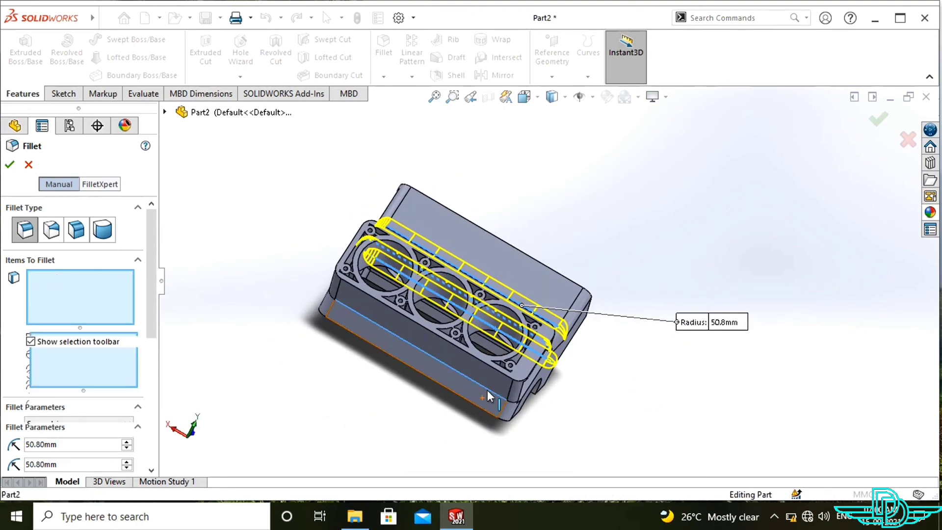
pyautogui.click(522, 305)
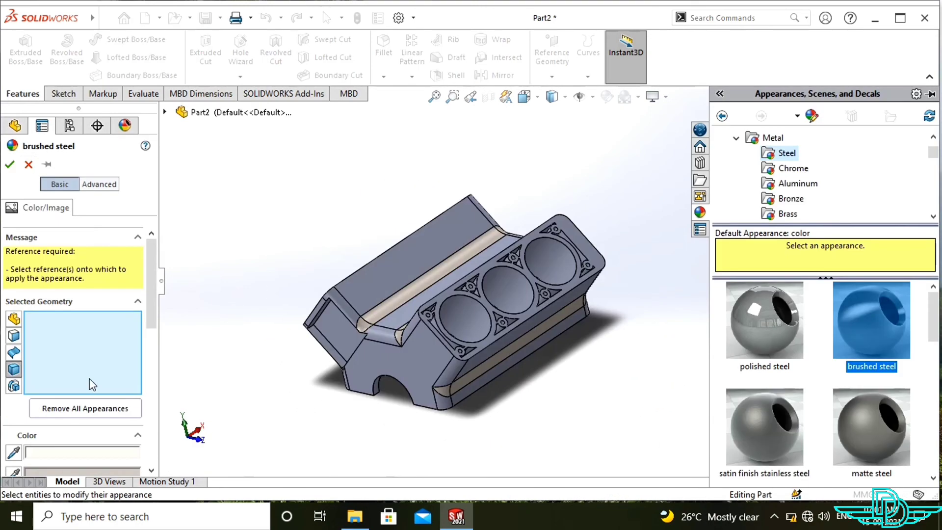
# Replace the brushed steel appearance on the 50.8 mm fillet with brushed aluminum
pyautogui.click(11, 164)
pyautogui.click(627, 186)
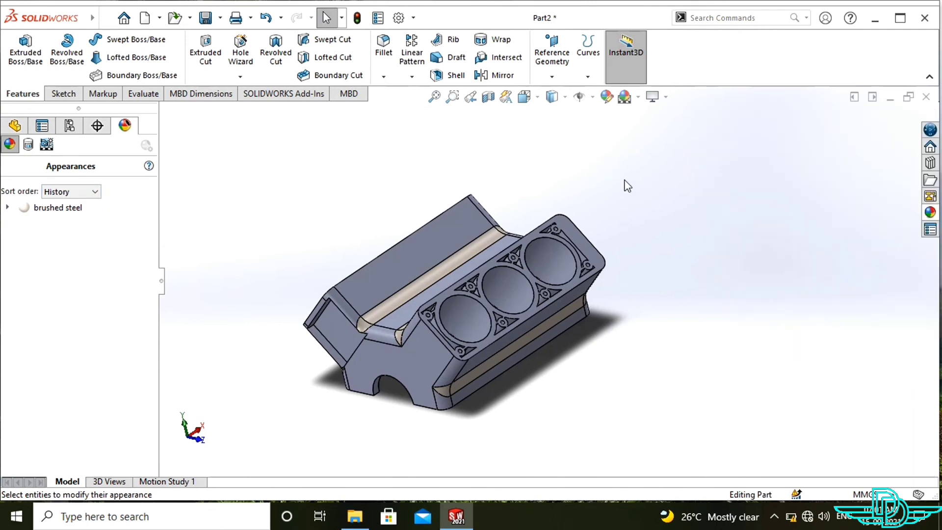
pyautogui.click(59, 204)
pyautogui.rightClick(36, 205)
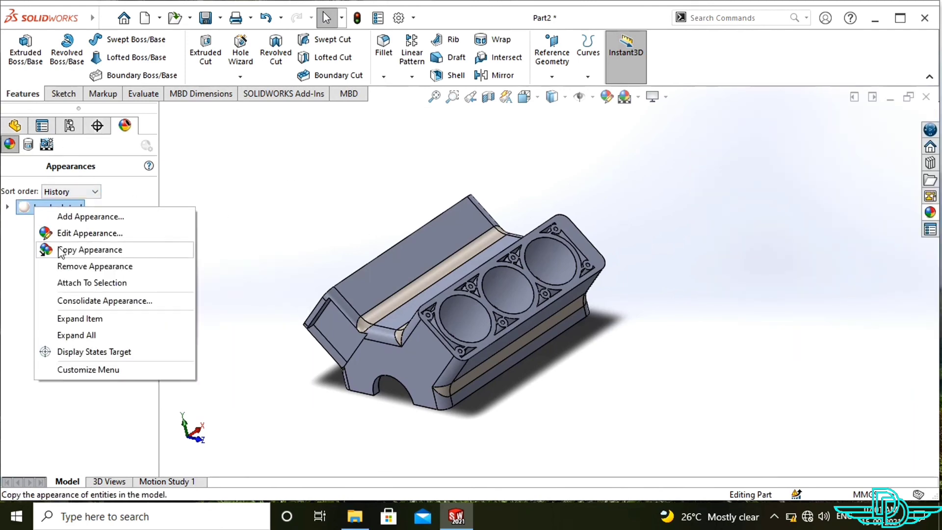
pyautogui.click(64, 233)
pyautogui.click(798, 183)
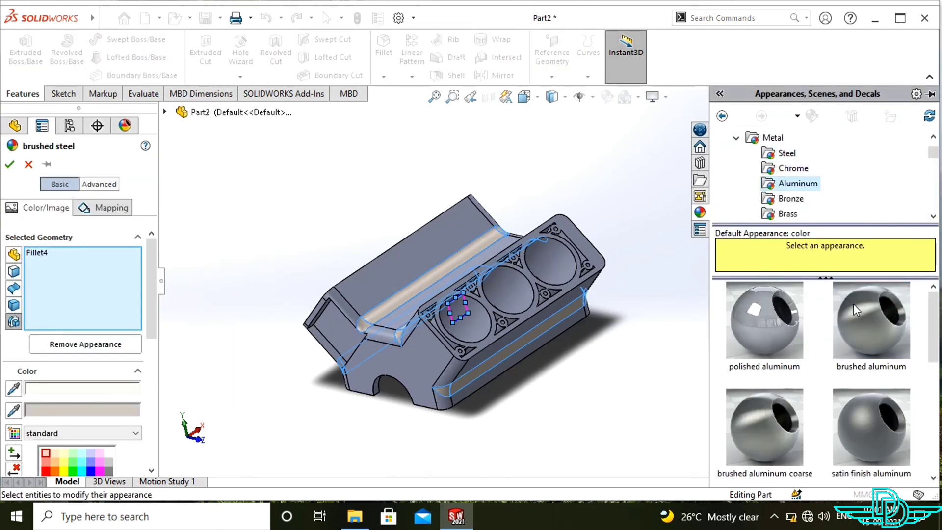
pyautogui.click(871, 320)
pyautogui.click(414, 366)
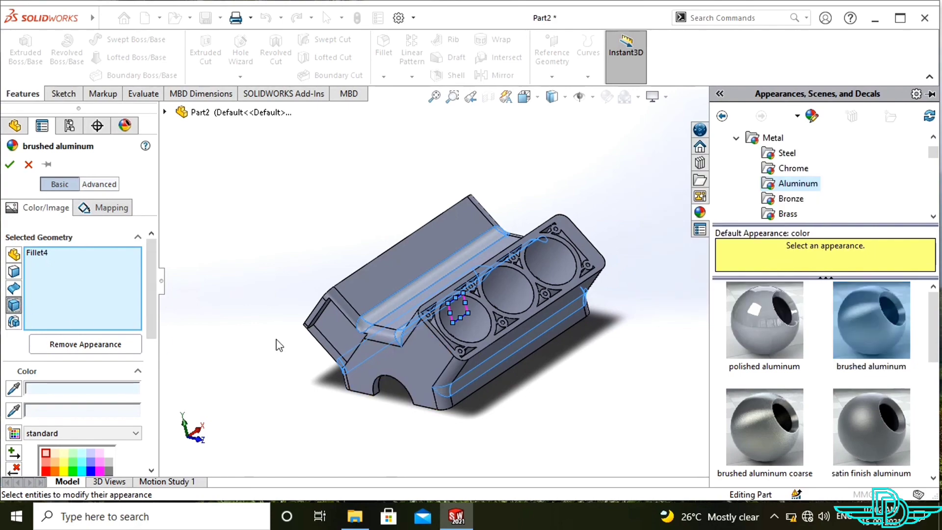
pyautogui.click(10, 166)
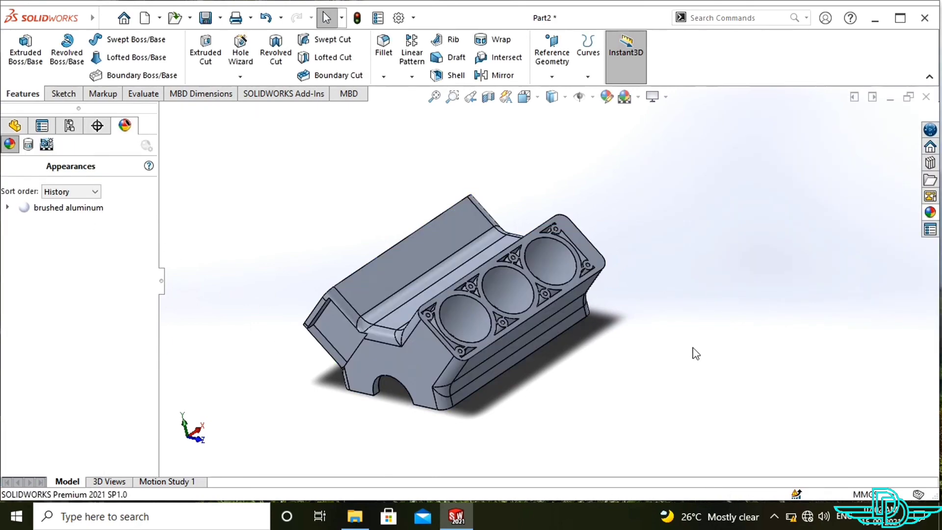